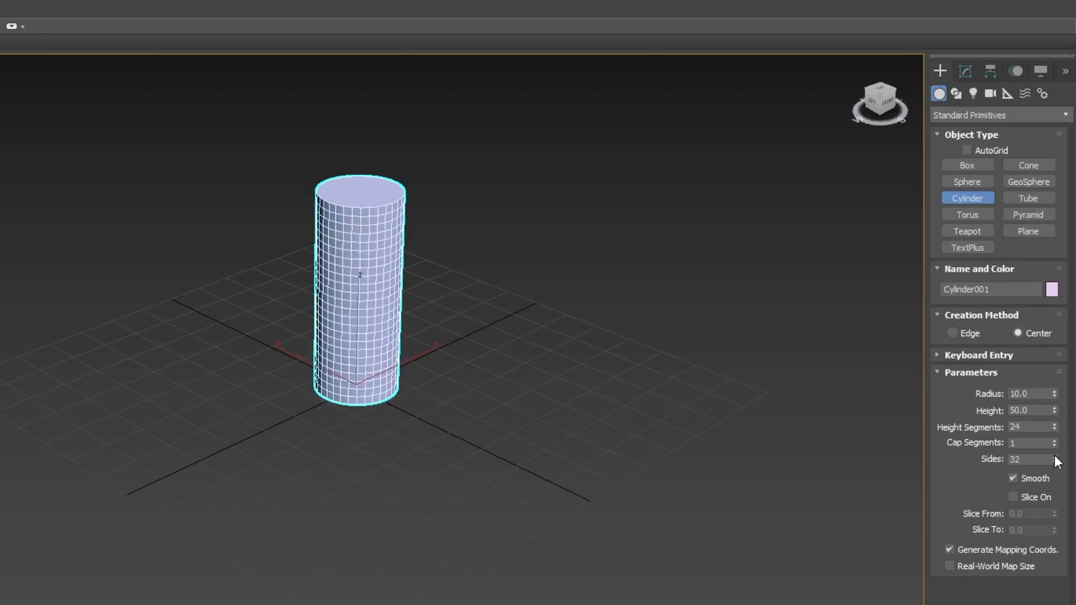
Finish creating the cylinder and convert it to an Editable Poly
scroll(369, 253, "up", 3)
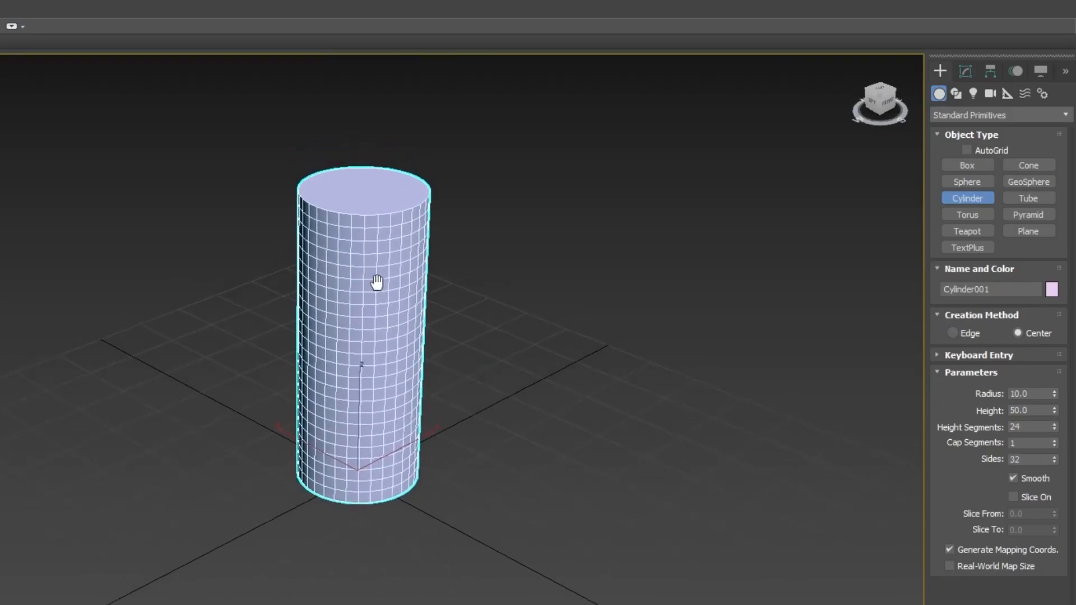
right_click(370, 255)
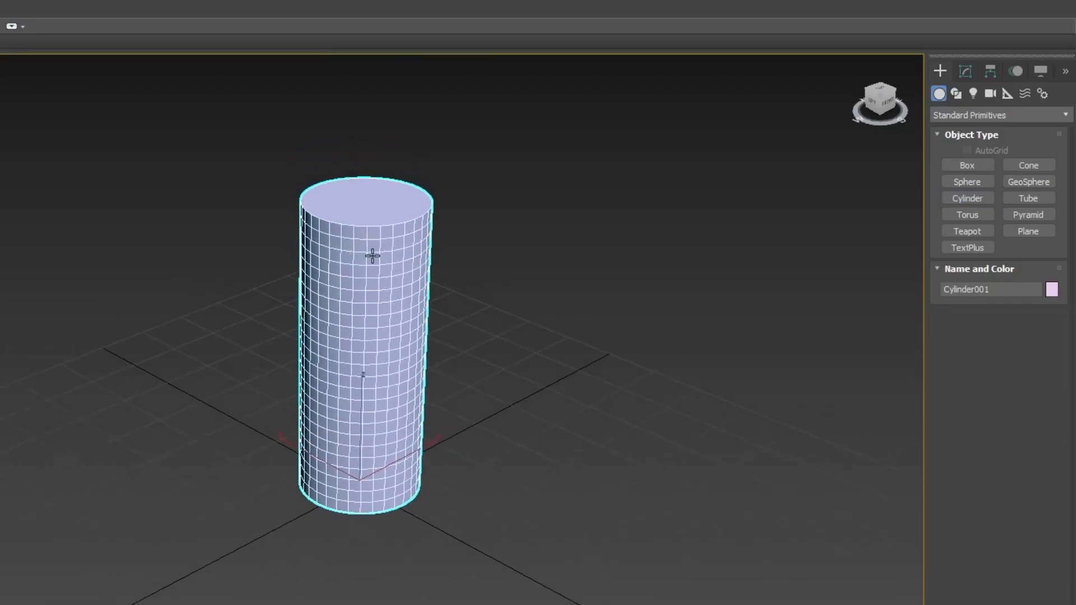
right_click(354, 247)
mouse_move(459, 405)
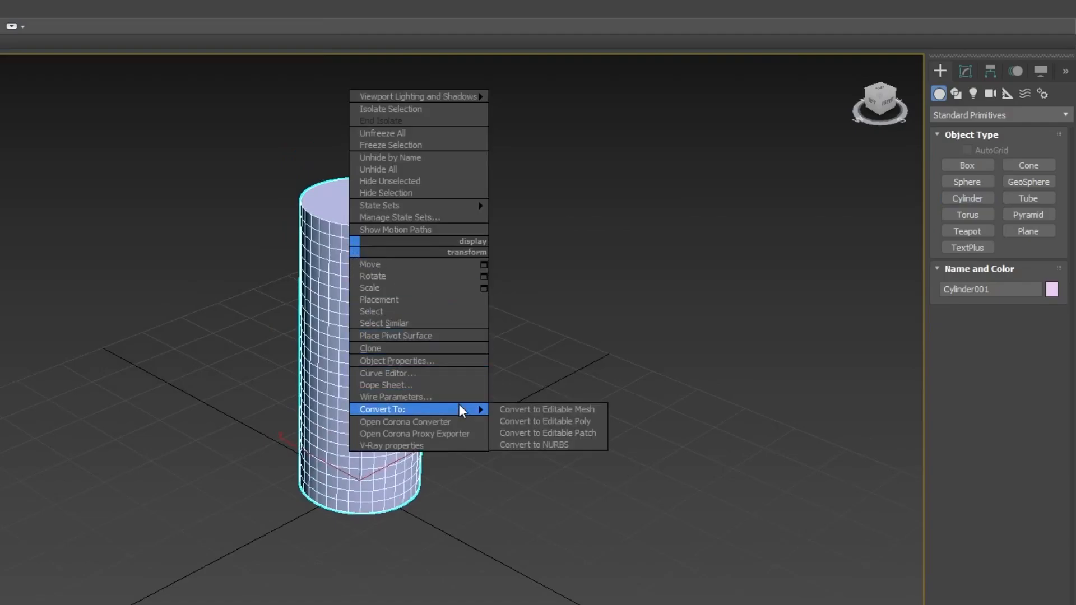
left_click(544, 421)
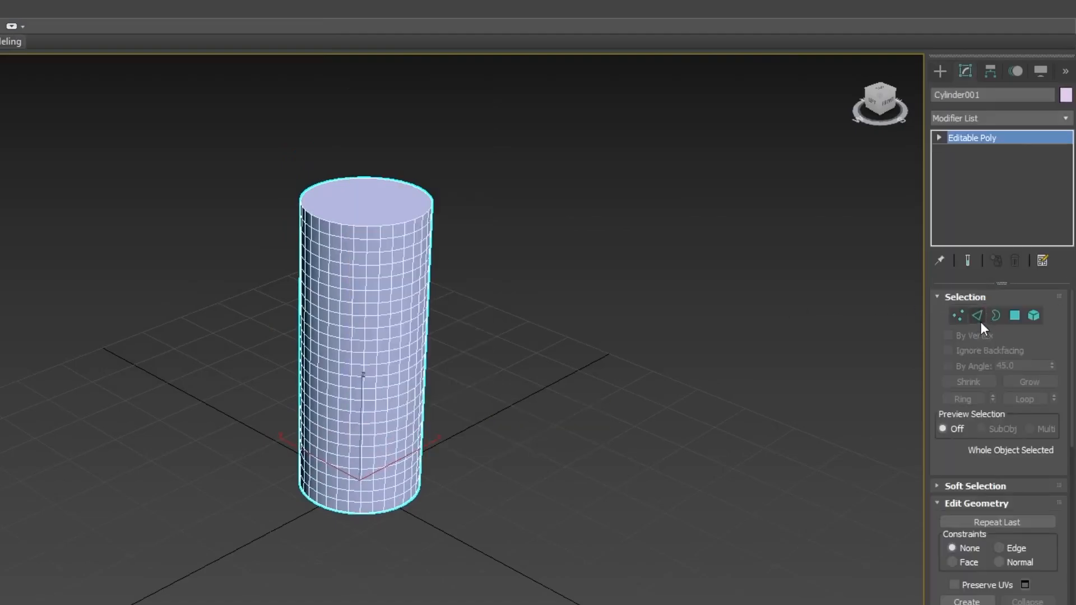
Select all vertical edges around the cylinder's side by expanding one upper side edge with Ring and Loop
left_click(978, 317)
scroll(367, 232, "up", 2)
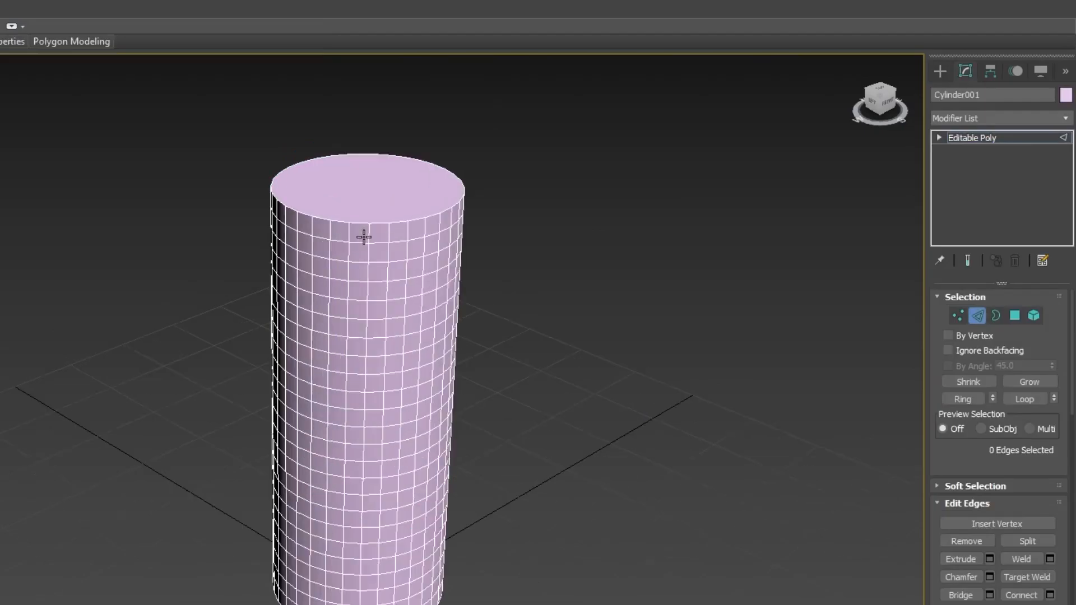
scroll(370, 250, "up", 1)
left_click(369, 213)
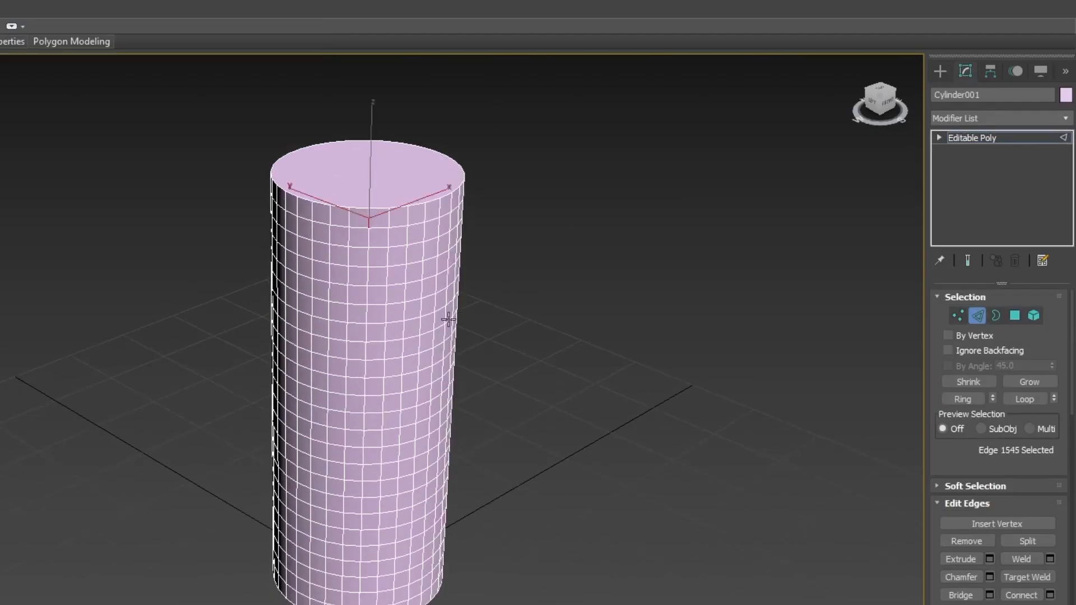
left_click(972, 397)
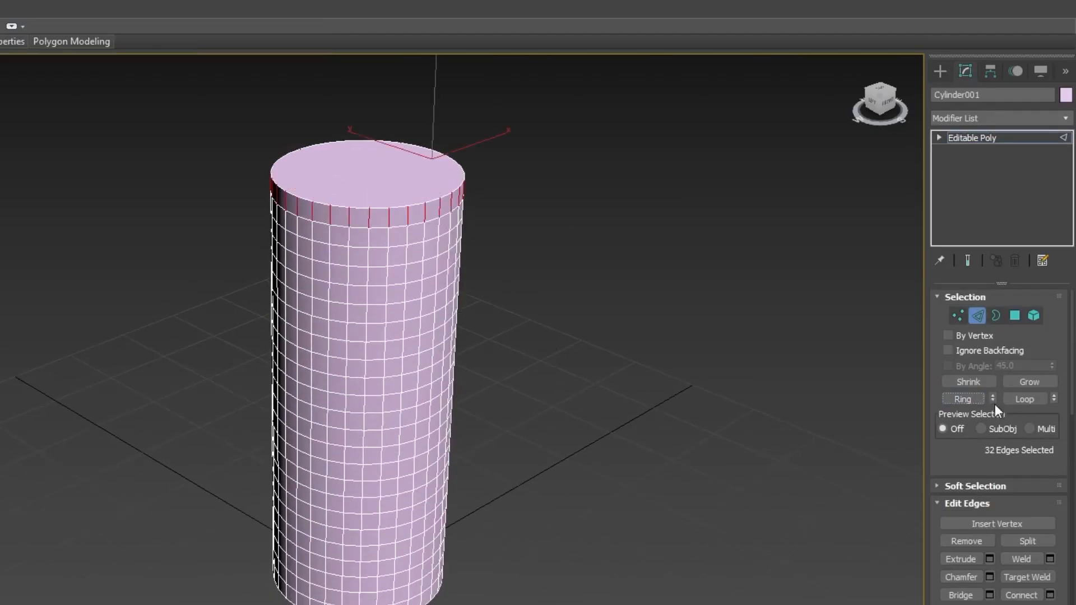
left_click(1020, 402)
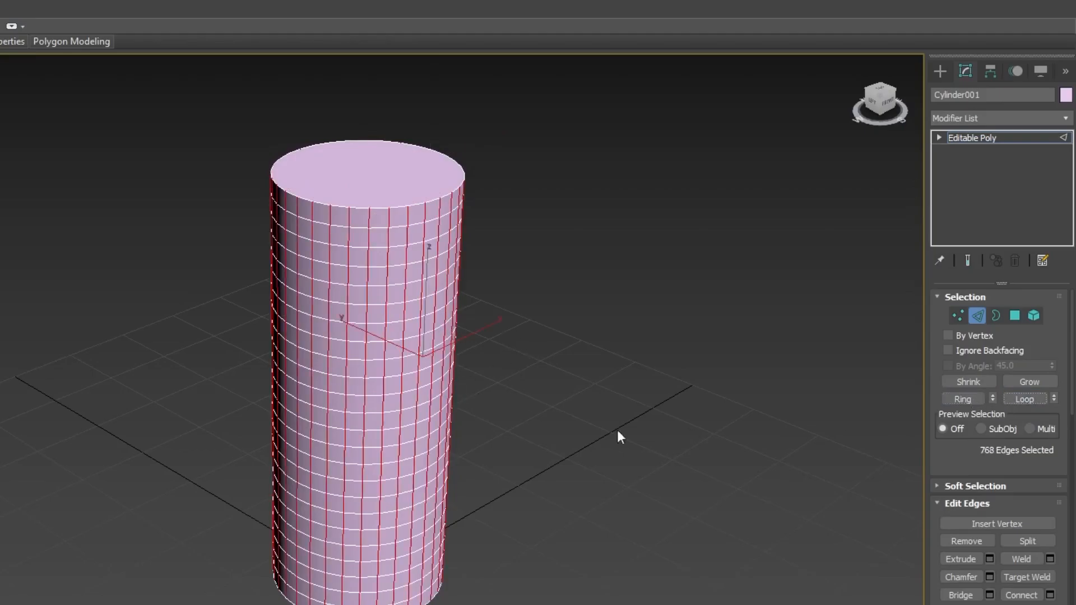
Start an Extrude Edges operation on the selected vertical edges with height 1.0 and width 0.5
left_click(990, 559)
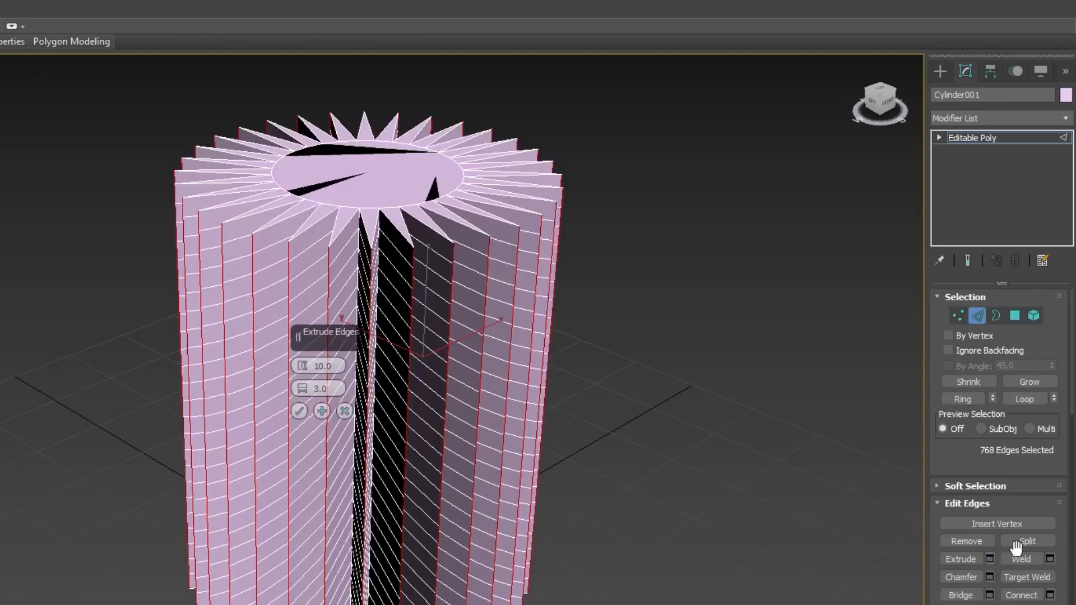
double_click(328, 365)
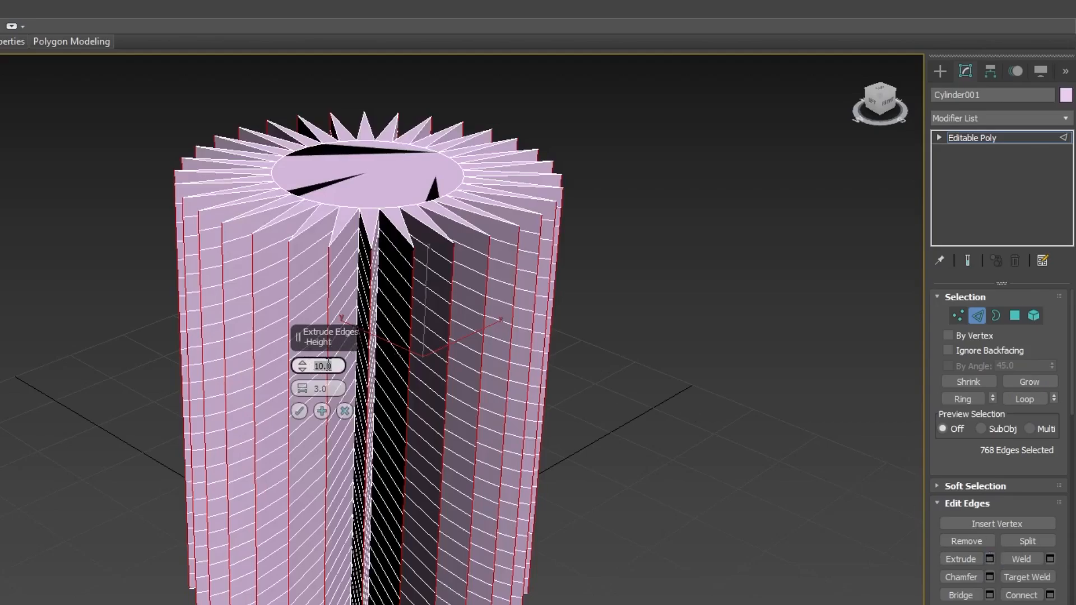
type("1.0")
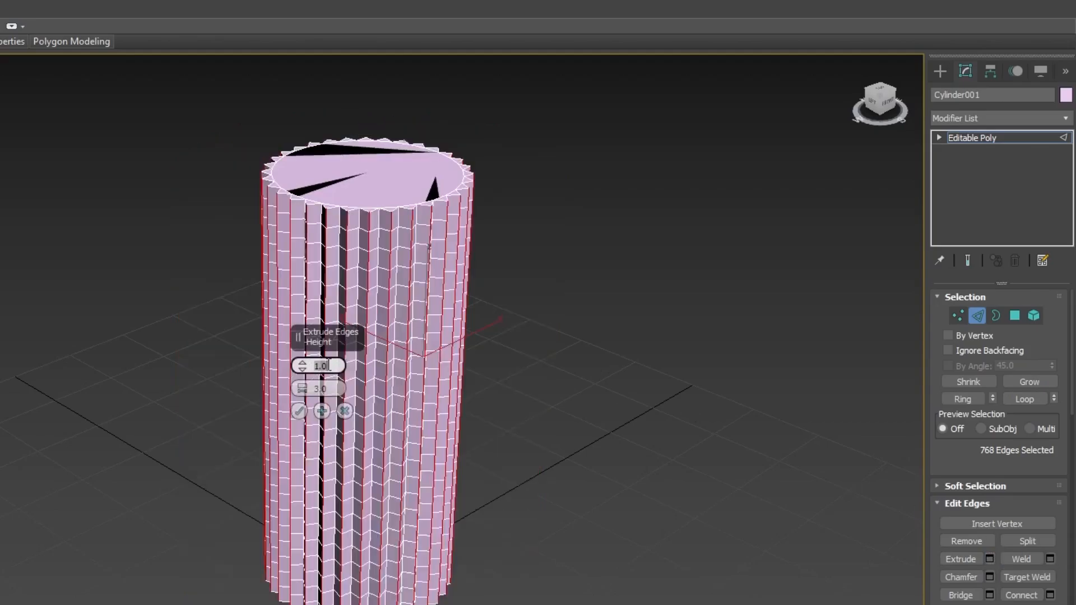
left_click(331, 389)
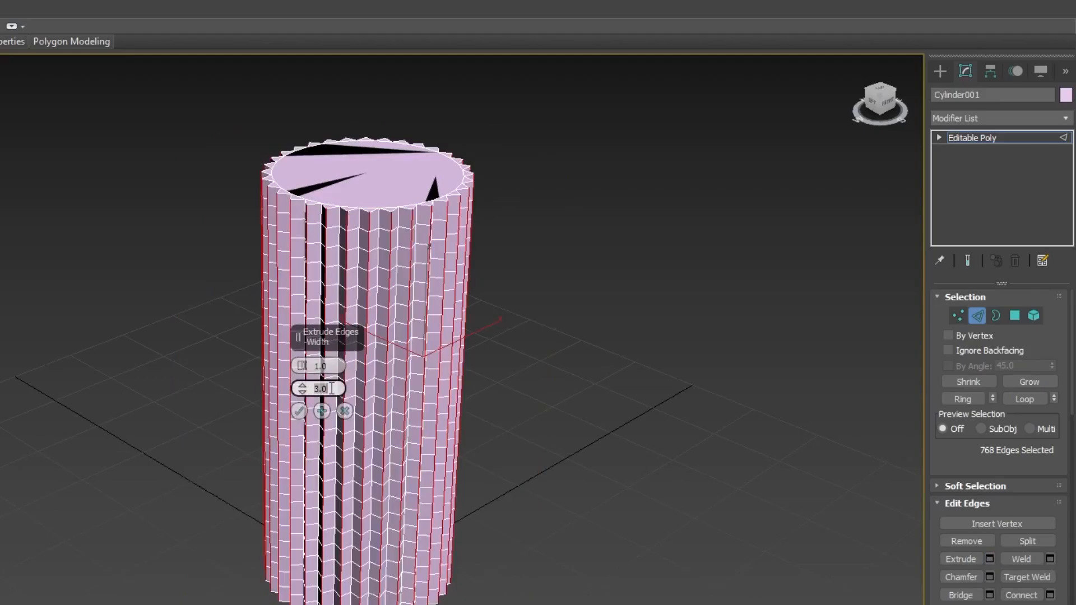
type("0.5")
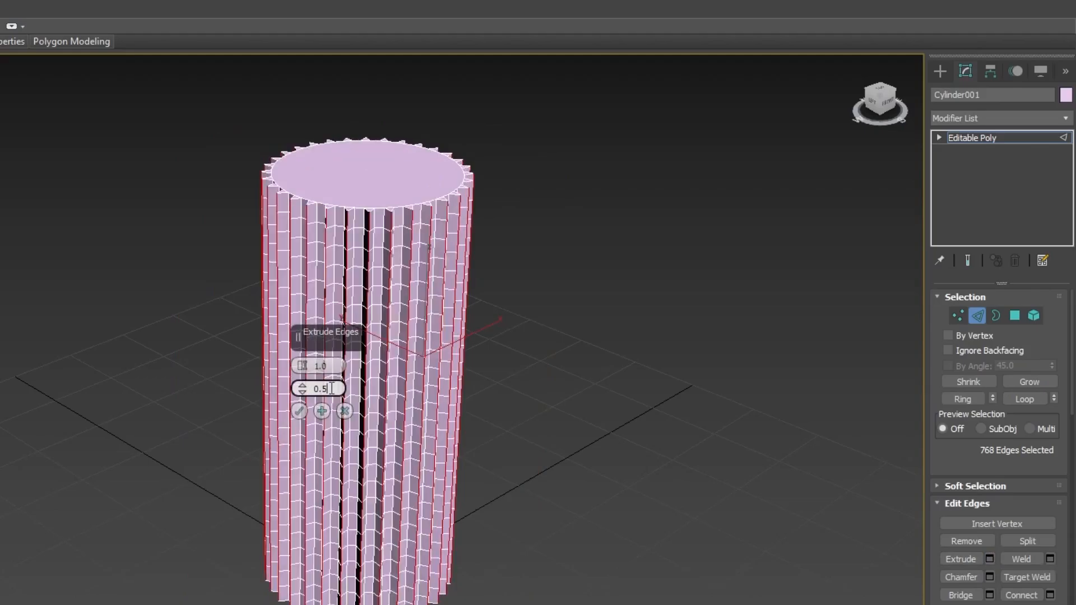
Change the edge extrusion to height 0.7 and width 0.3 and apply it
scroll(375, 226, "up", 3)
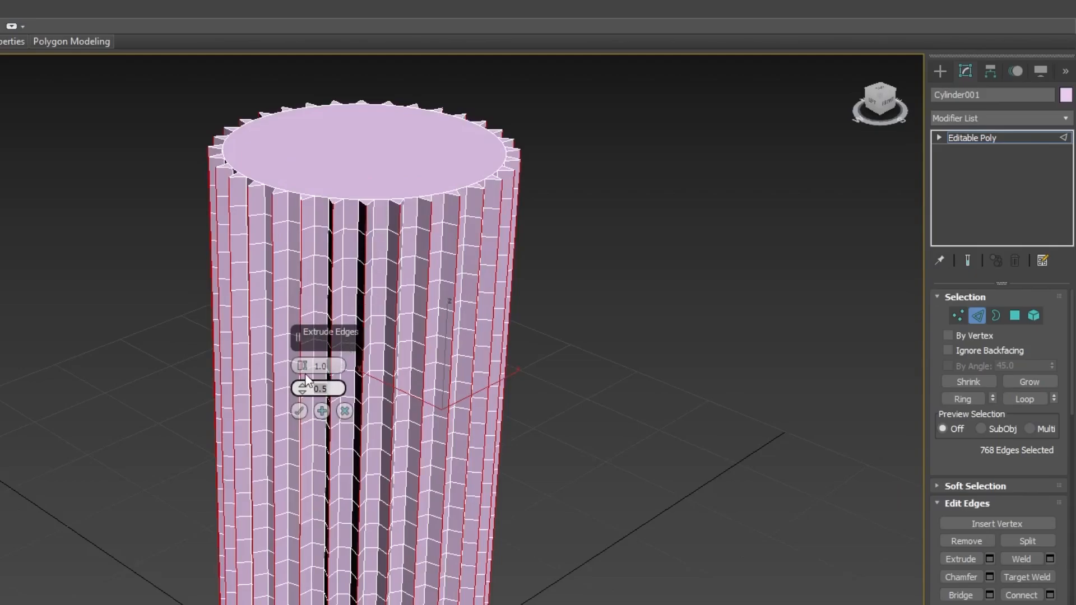
left_click(322, 366)
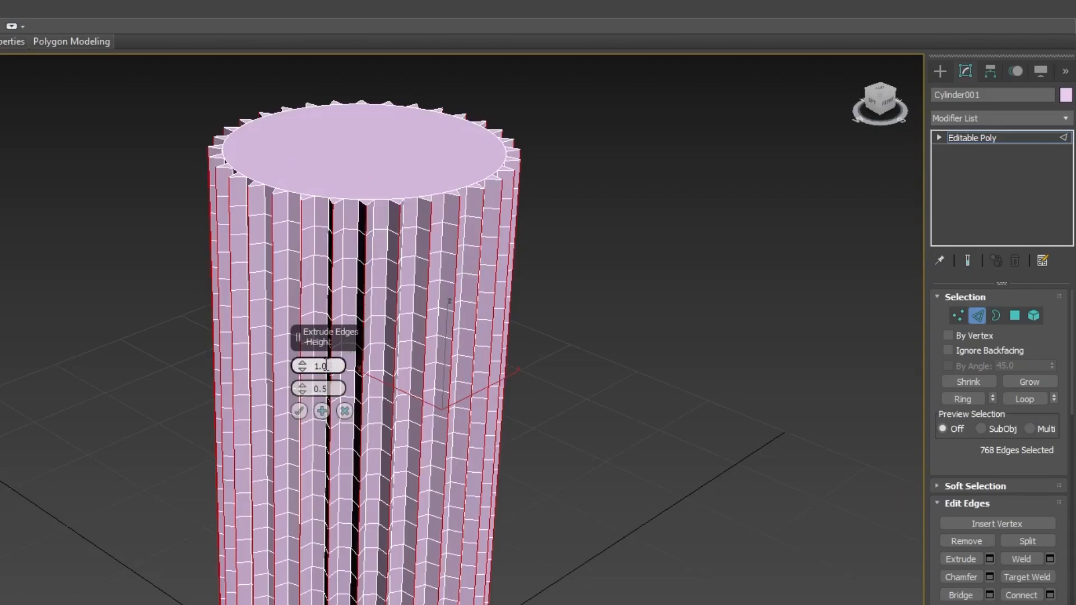
key("Return")
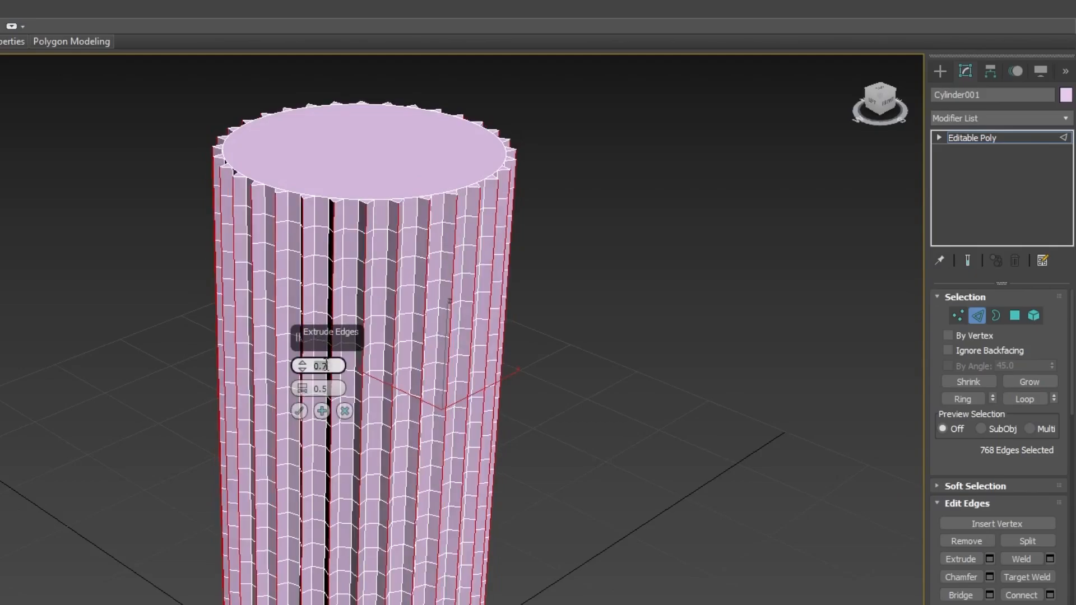
left_click(330, 389)
type("0.3")
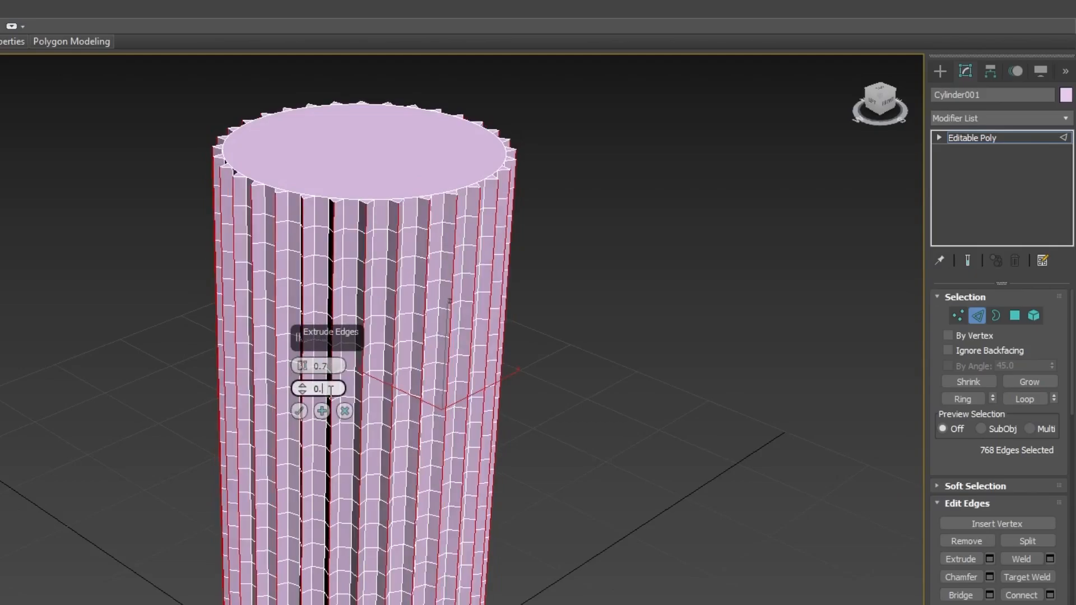
key("Return")
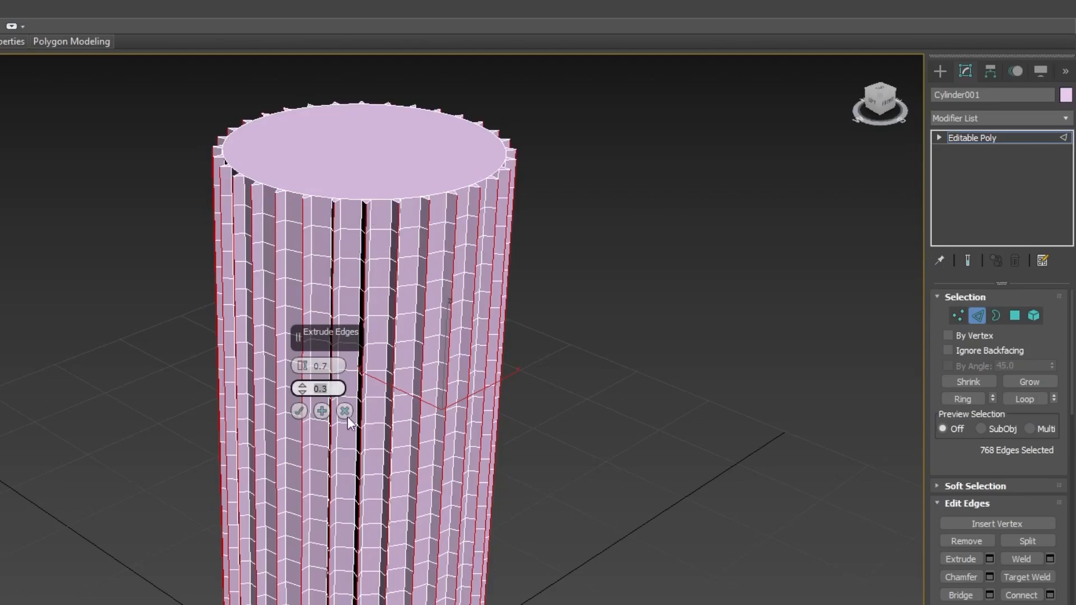
left_click(300, 411)
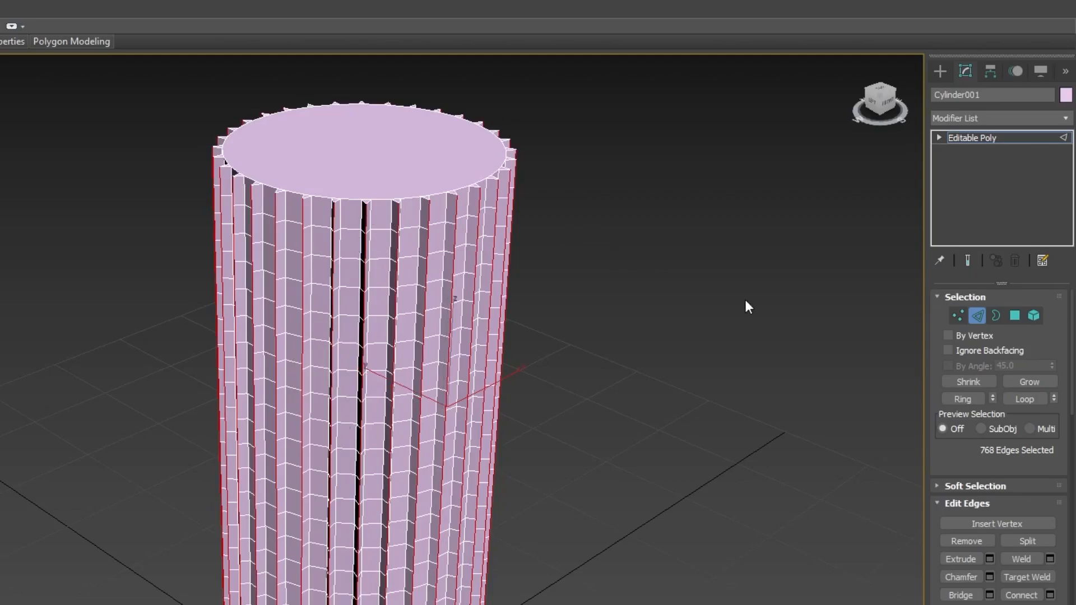
Select both the top and bottom cap polygons of the ribbed cylinder
left_click(1014, 316)
left_click(372, 149)
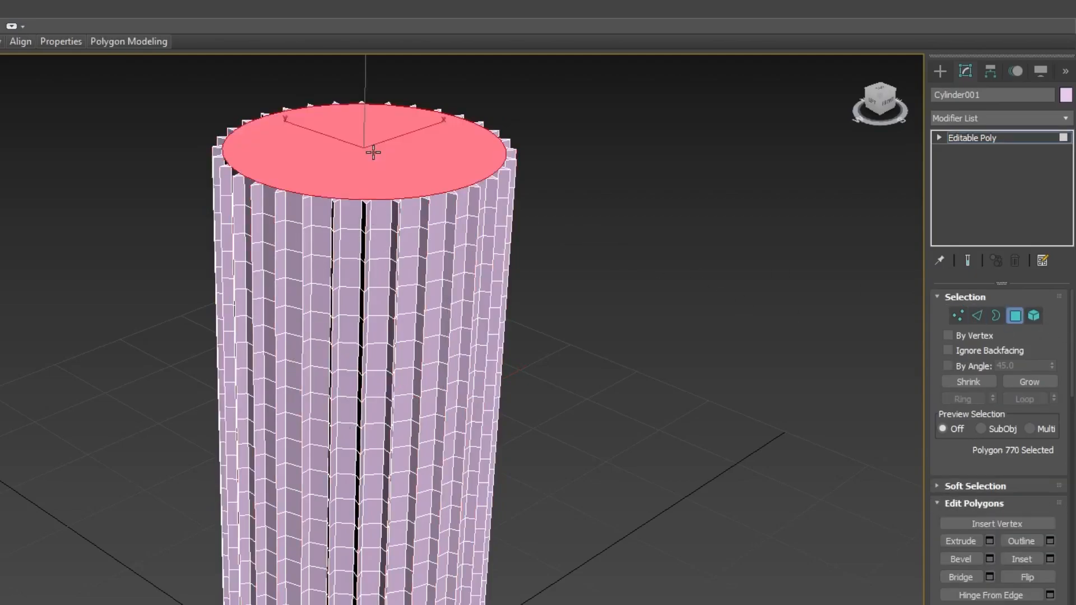
middle_click_drag(414, 304, 427, 161, "alt")
left_click(460, 464, "ctrl")
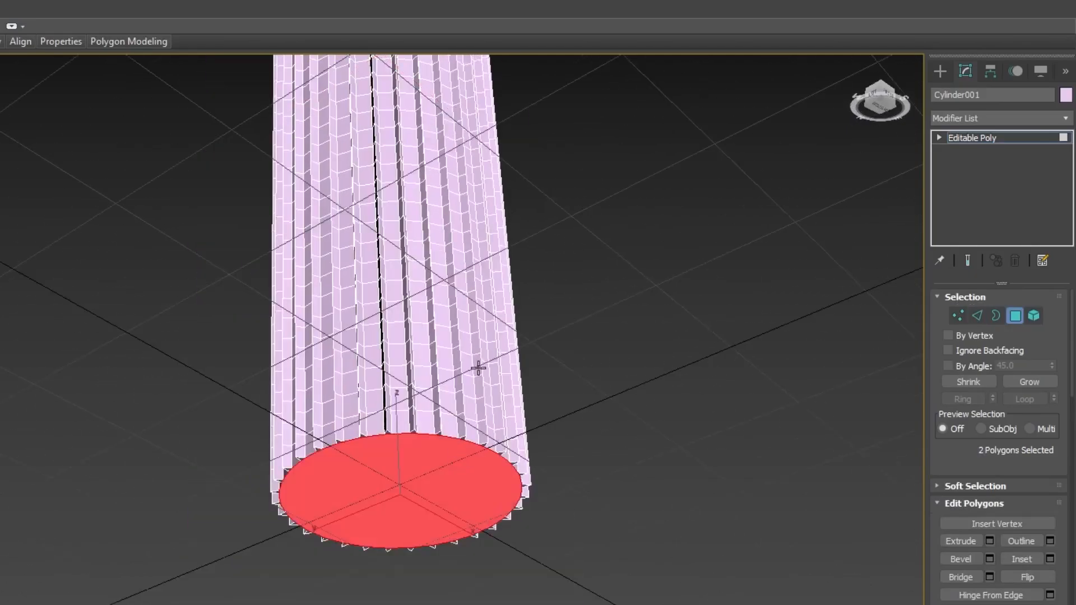
middle_click_drag(457, 288, 475, 442, "alt")
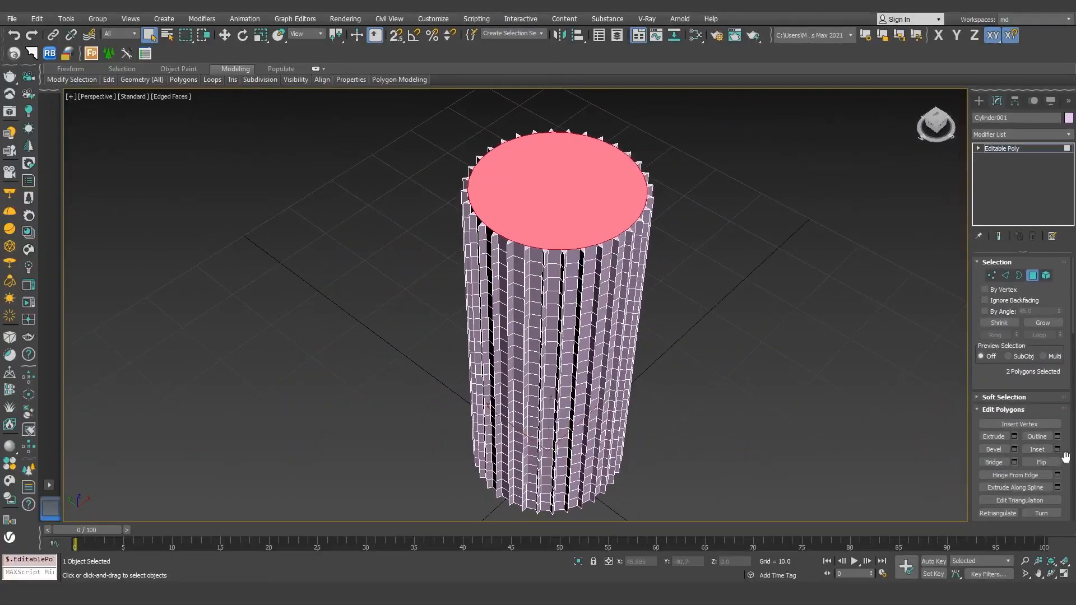
Inset both cap polygons repeatedly by 2.0 to form concentric rings, and clear the polygon selection
left_click(1058, 449)
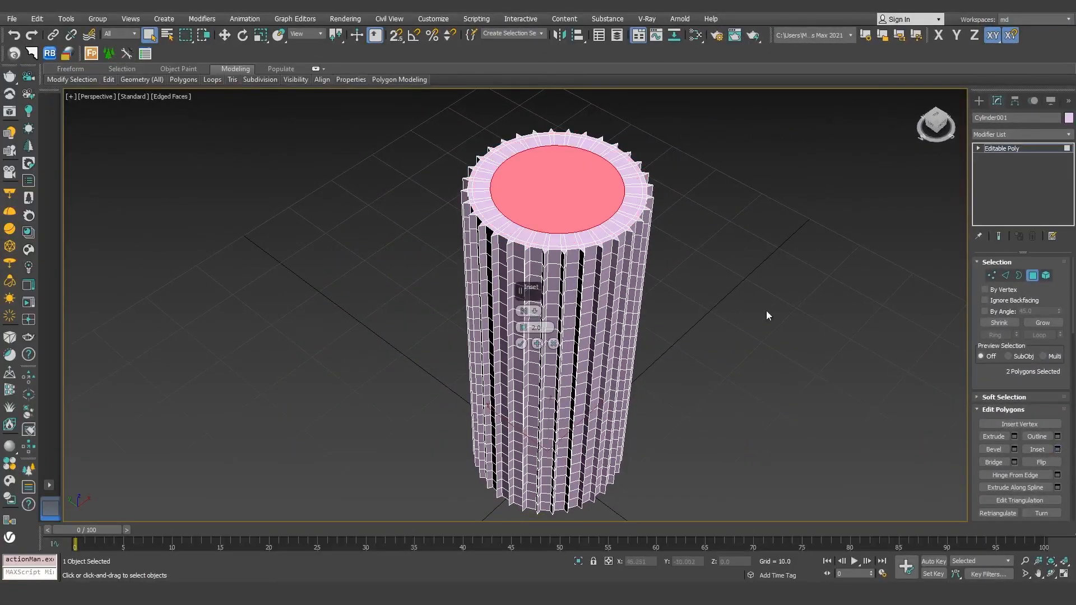
left_click(537, 343)
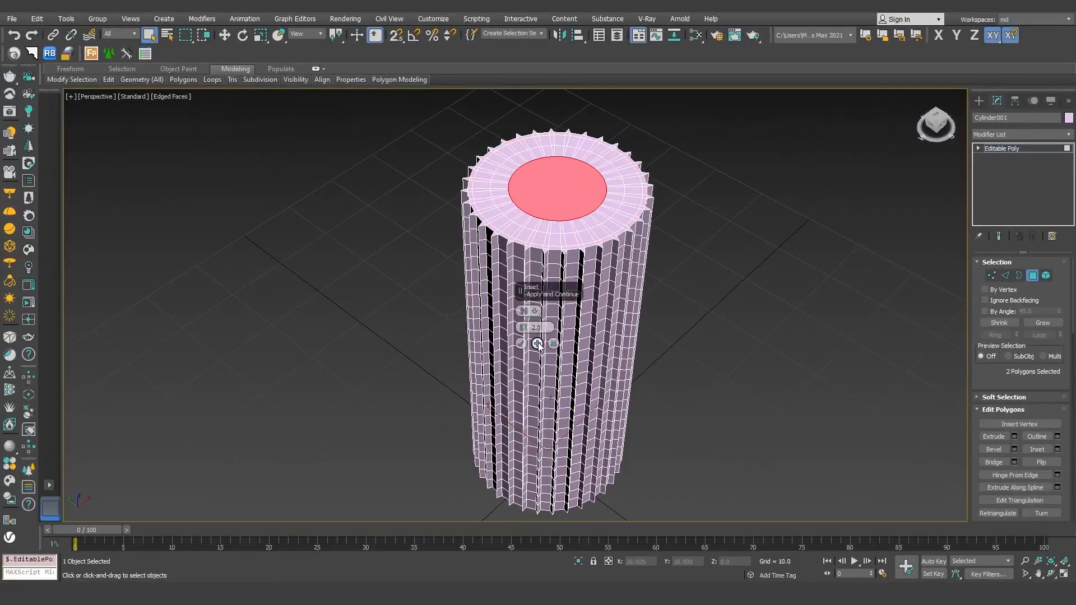
left_click(520, 343)
left_click(811, 230)
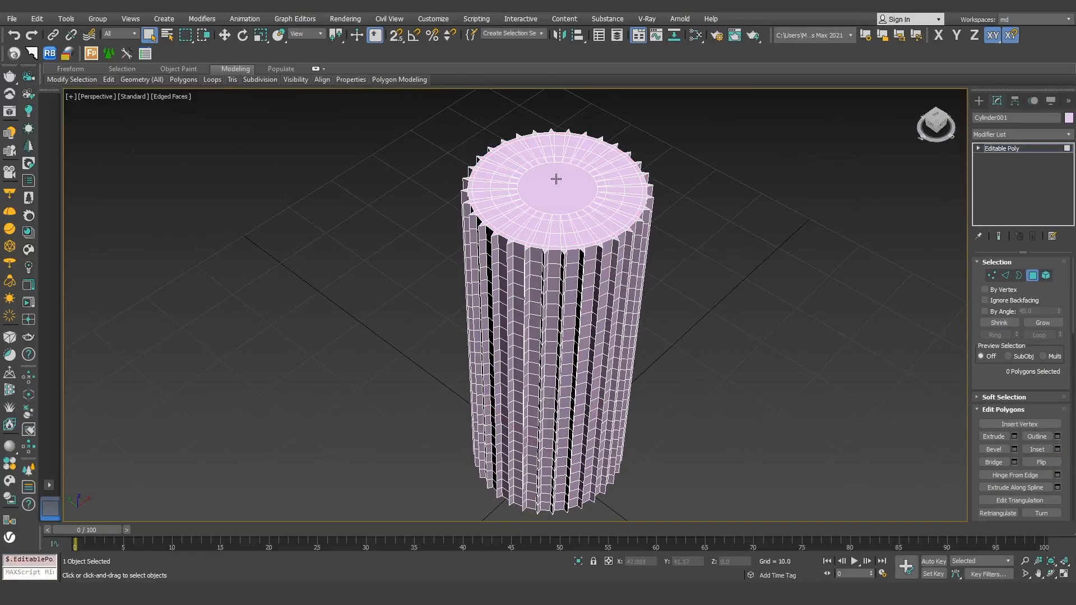
Leave polygon editing and add a Twist modifier to the whole ribbed cylinder
middle_click_drag(611, 287, 589, 162, "alt")
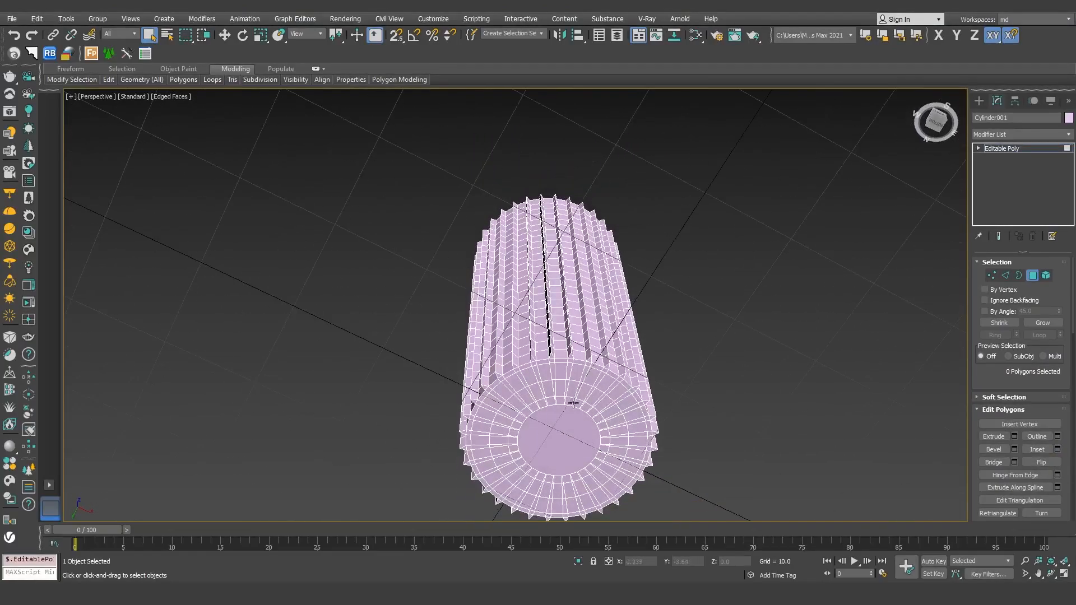
middle_click_drag(572, 402, 619, 353, "alt")
scroll(572, 260, "up", 5)
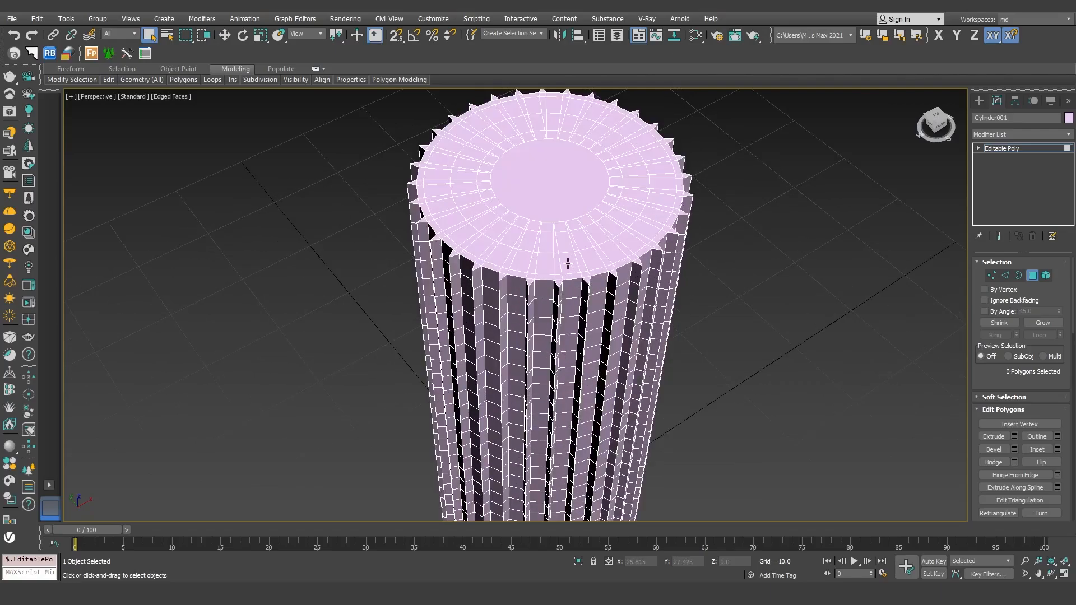
left_click(1032, 275)
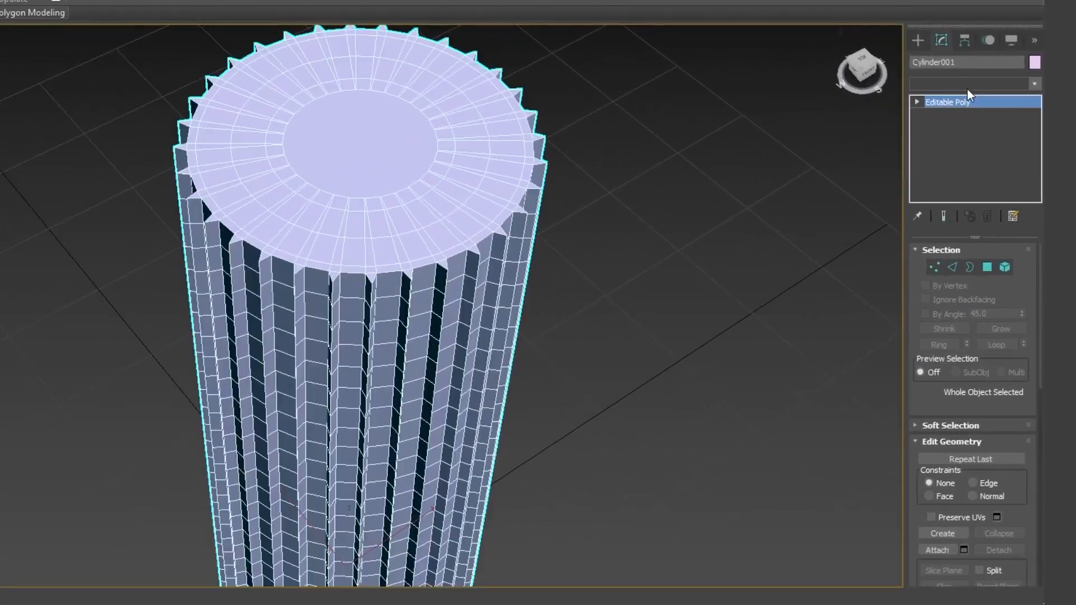
left_click(967, 89)
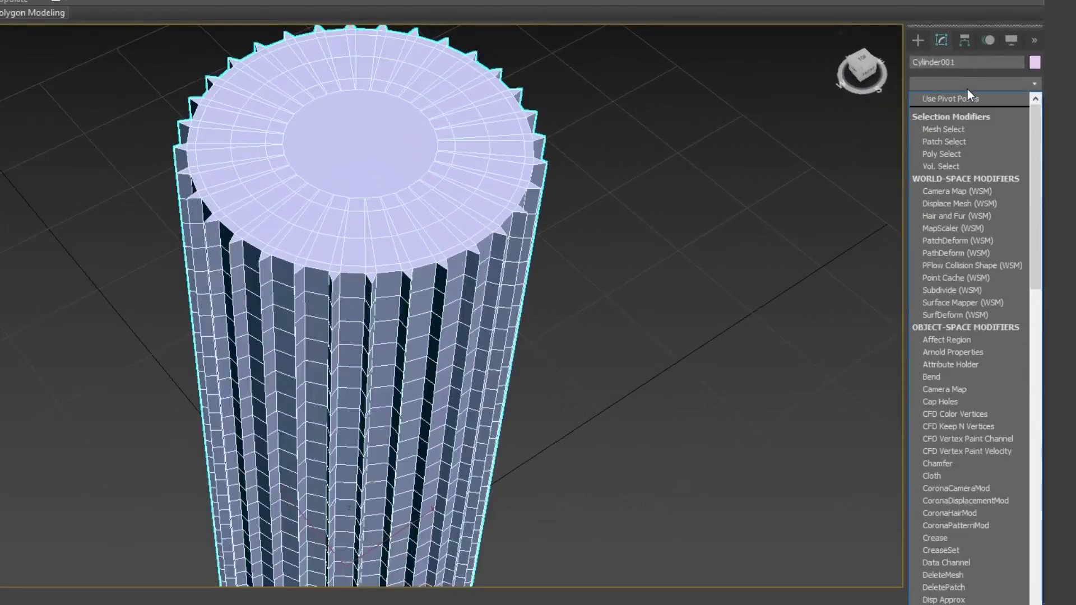
key("t")
key("w")
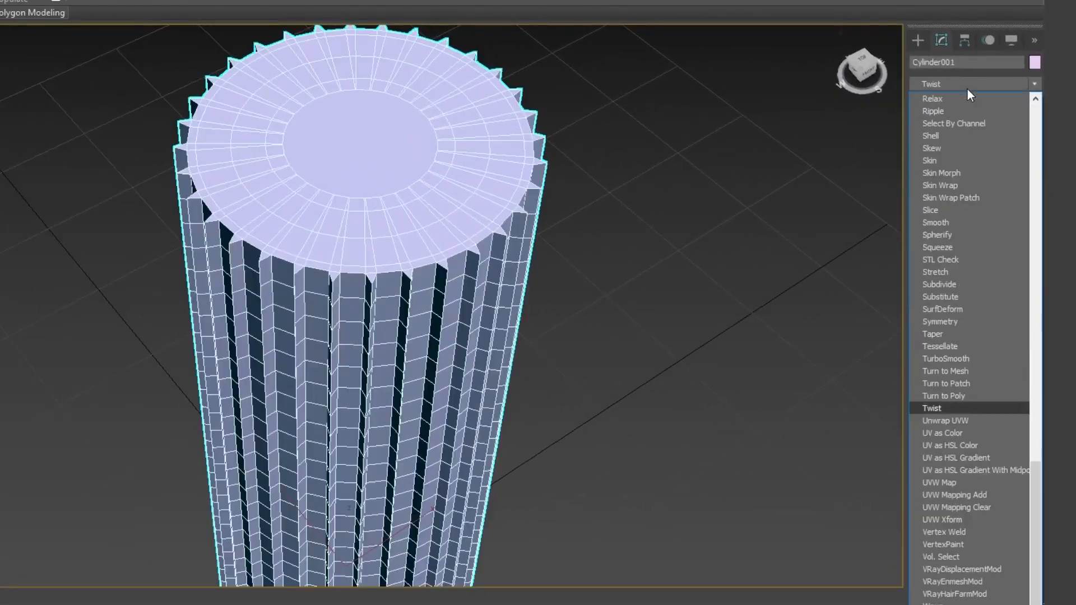
key("Return")
Set the Twist modifier's angle to 250 so the vertical ribs spiral around the cylinder
mouse_move(658, 252)
middle_mouse_down("alt")
mouse_move(646, 214)
mouse_move(646, 237)
middle_mouse_up("alt")
scroll(581, 238, "down", 1)
middle_click_drag(580, 239, 583, 185)
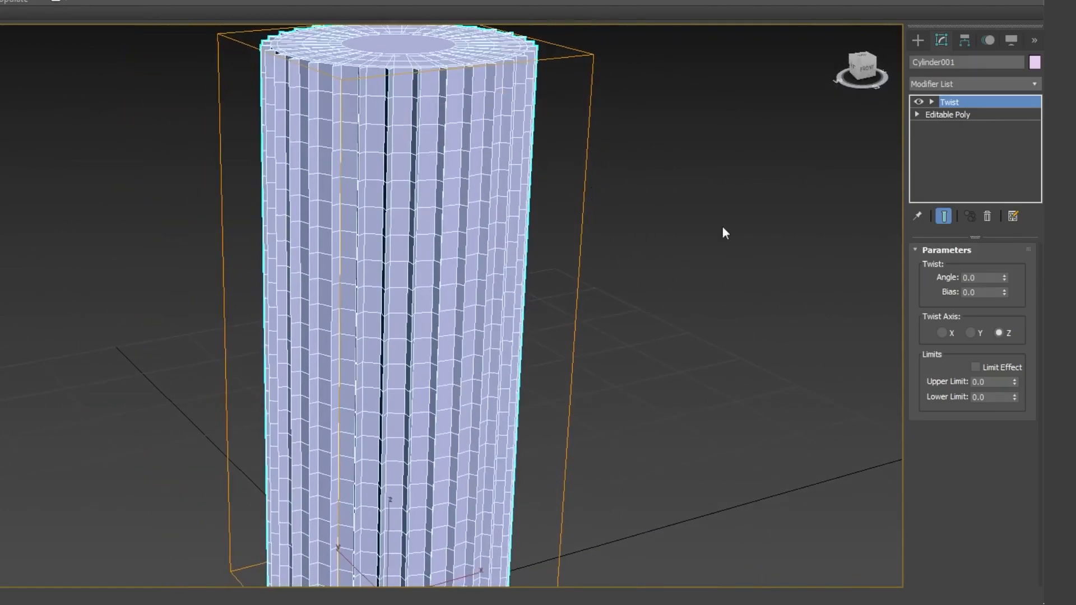
left_click_drag(1004, 277, 980, 118)
left_click(990, 276)
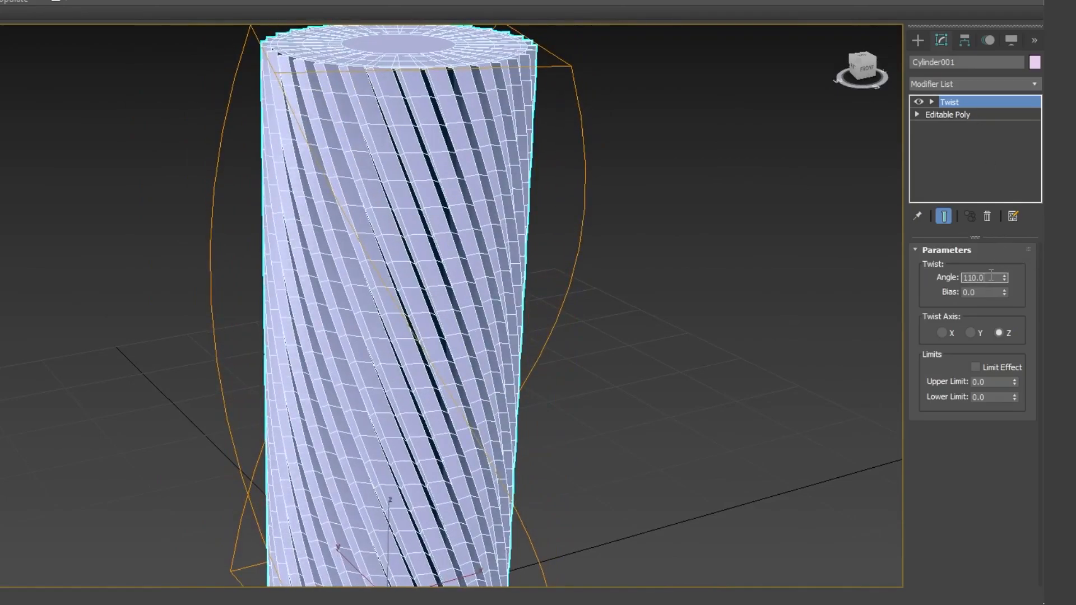
type("250")
key("Return")
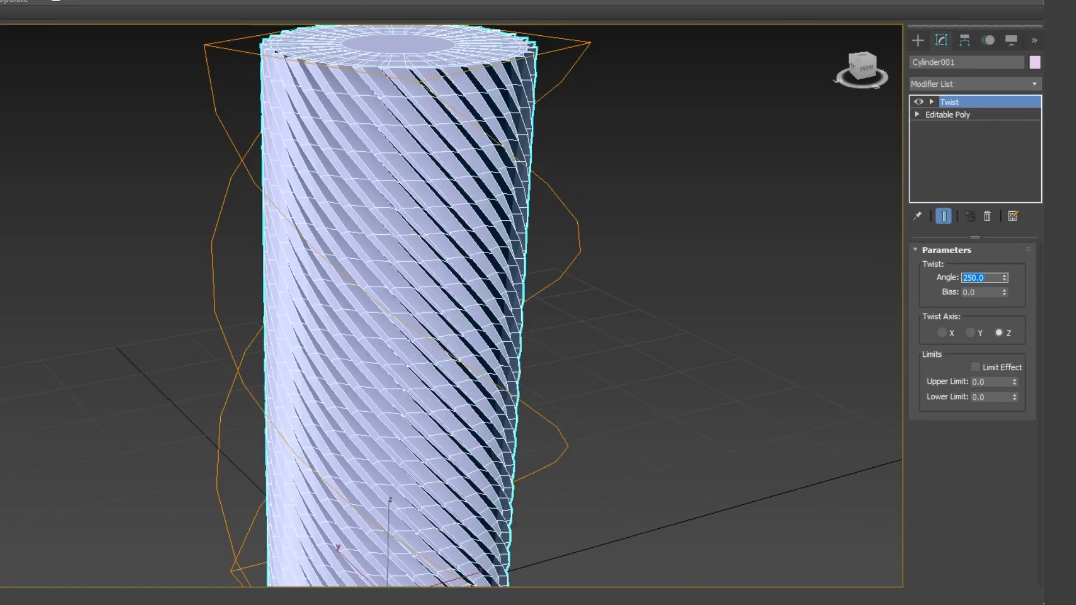
Add an FFD(box) modifier above the Twist and set its lattice to 5 points in height
scroll(637, 246, "down", 4)
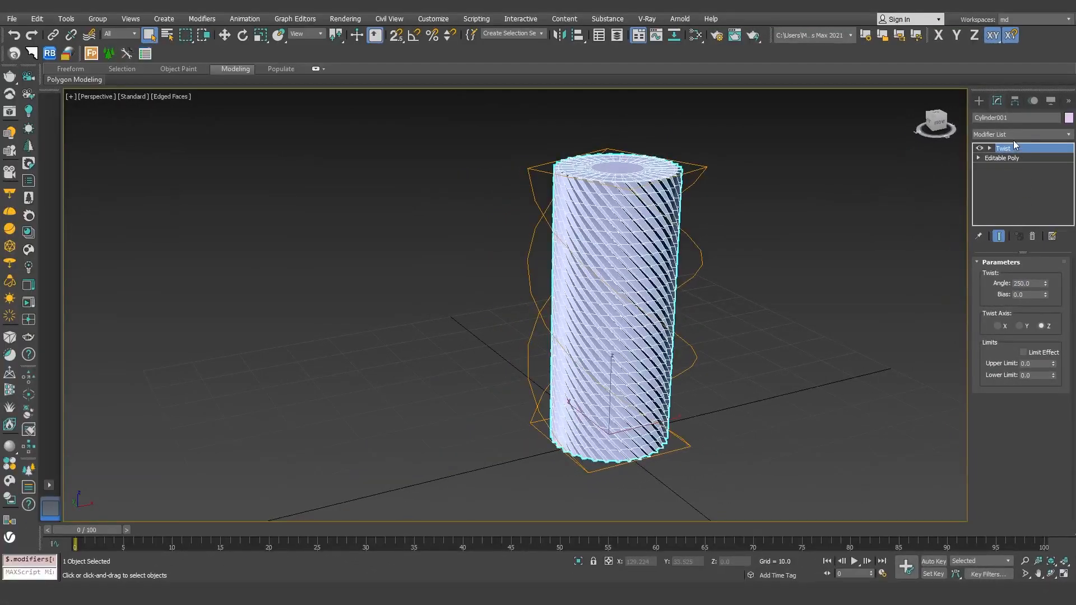
left_click(986, 84)
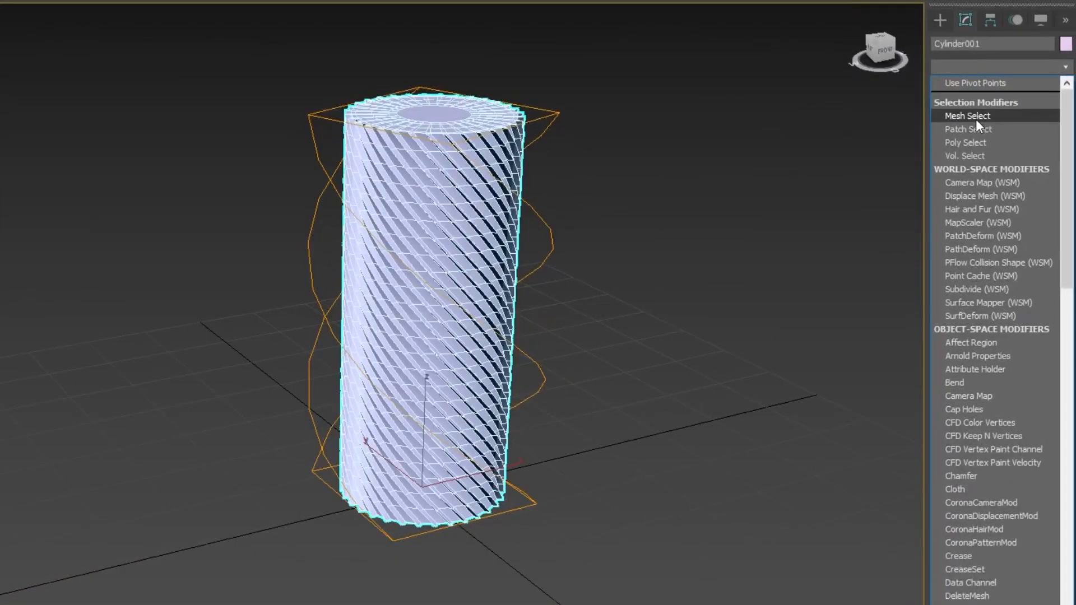
type("ffd")
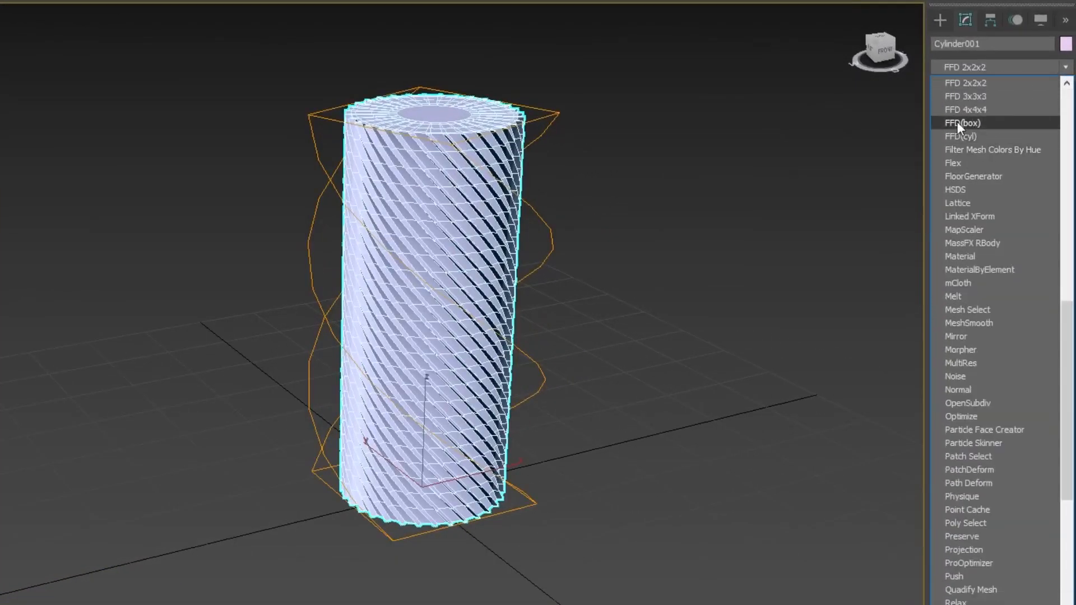
left_click(956, 124)
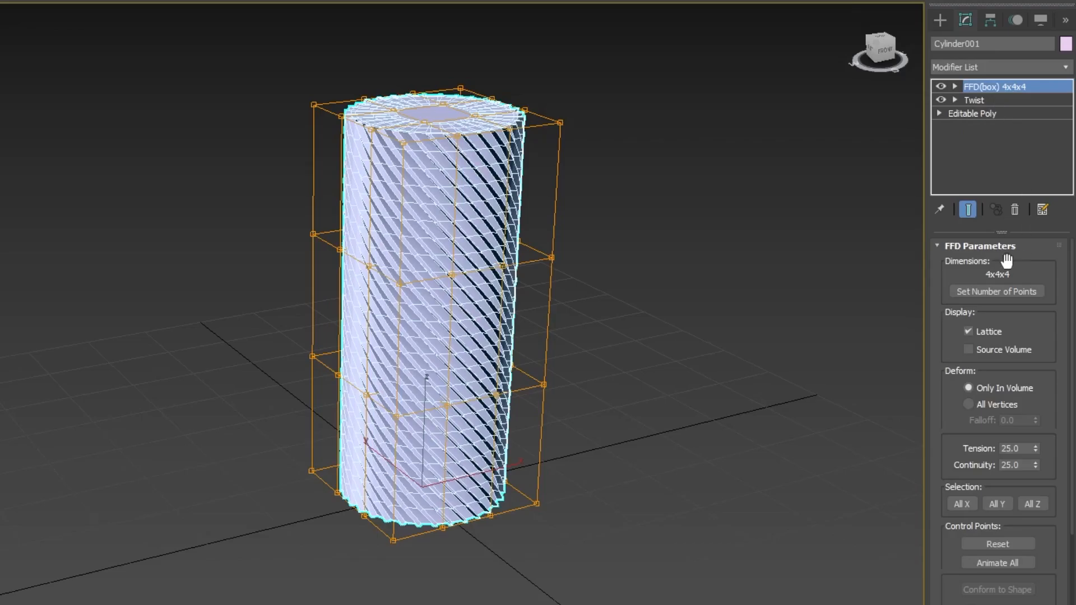
left_click(1002, 290)
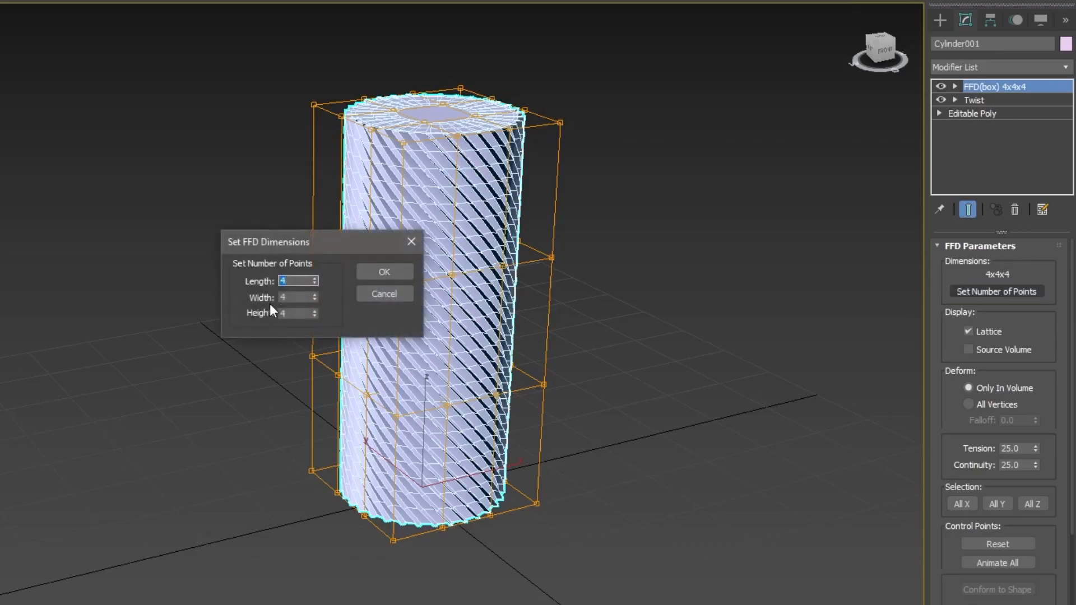
left_click(314, 311)
left_click(391, 267)
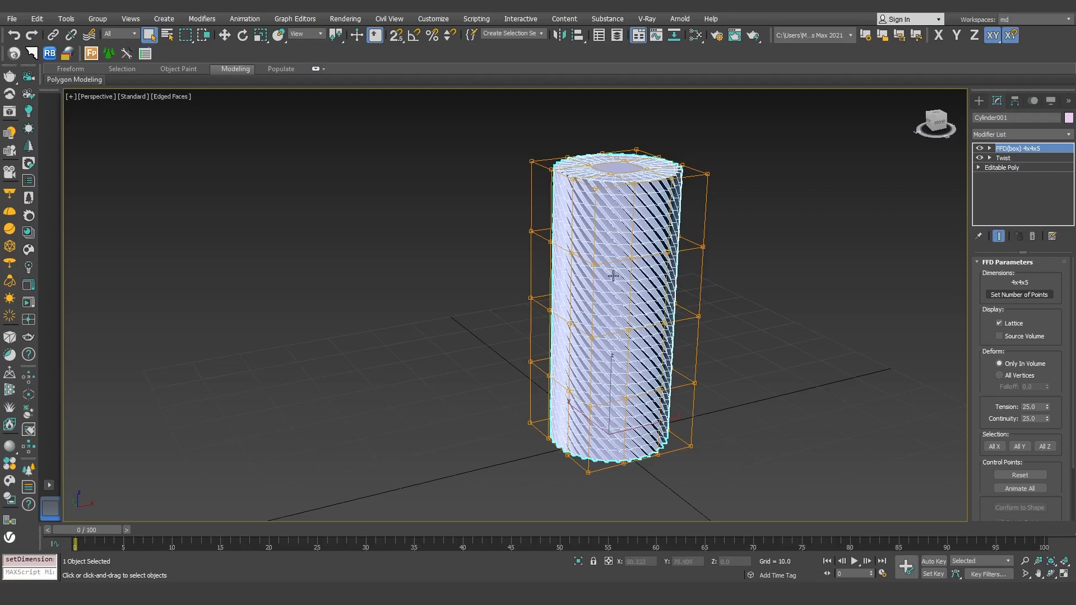
In the front view, edit the FFD control points and scale the cylinder's top row inward
key("f")
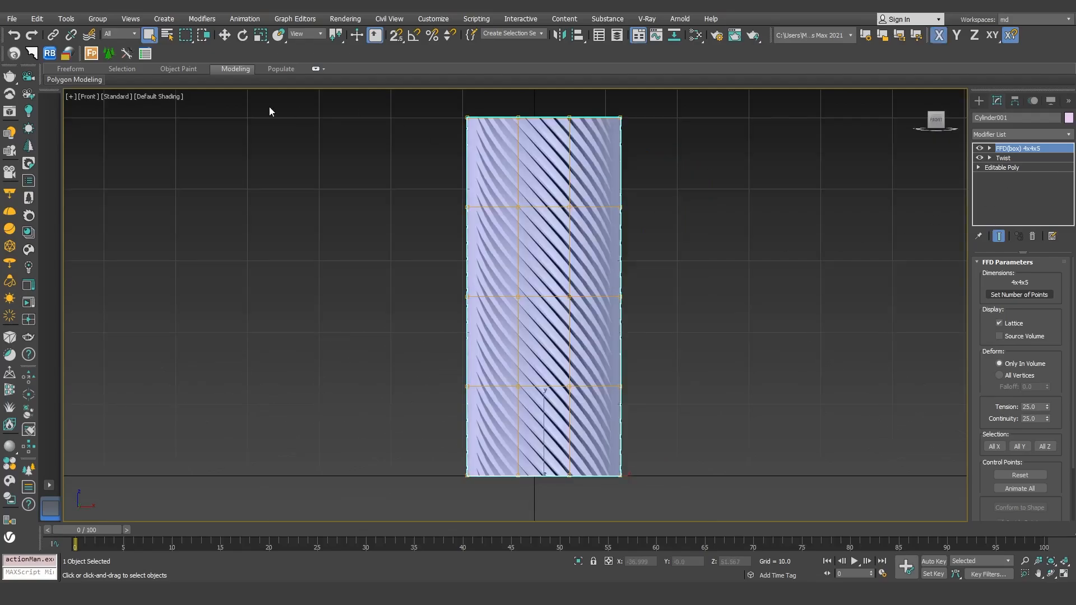
key("r")
left_click(988, 148)
left_click(1019, 158)
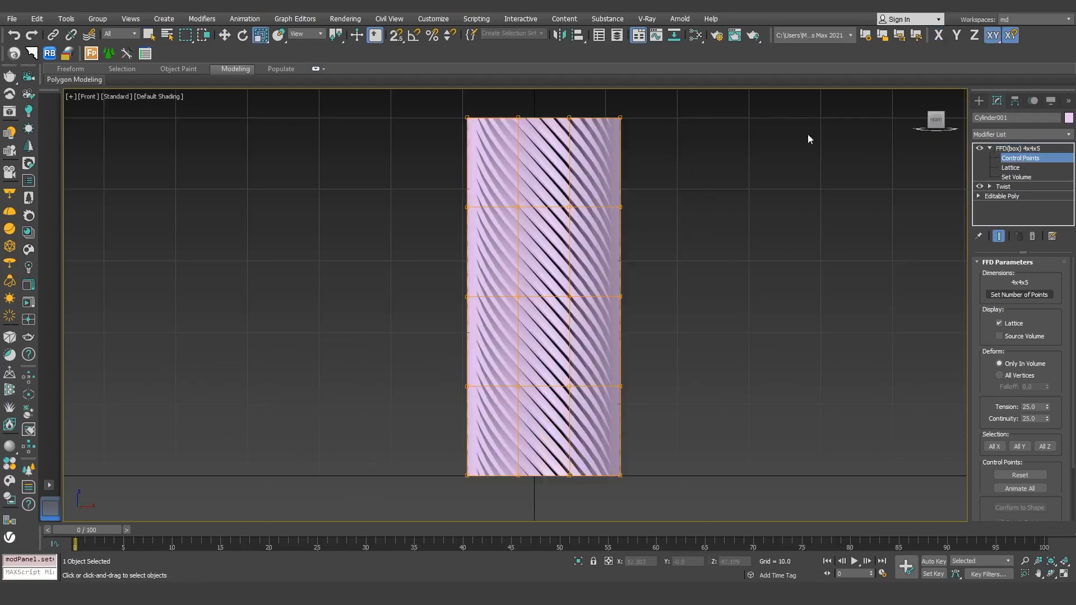
left_click_drag(435, 132, 436, 131)
middle_click_drag(597, 112, 592, 129)
left_click_drag(551, 120, 459, 162)
Scale the four lower control point rows into a vase profile, pinching the second and fourth rows most and narrowing the middle and base slightly
left_click_drag(644, 219, 439, 243)
left_click_drag(552, 221, 402, 322)
left_click_drag(663, 298, 430, 329)
left_click_drag(541, 307, 532, 315)
left_click_drag(674, 403, 454, 417)
left_click_drag(548, 396, 229, 552)
left_click_drag(644, 483, 449, 515)
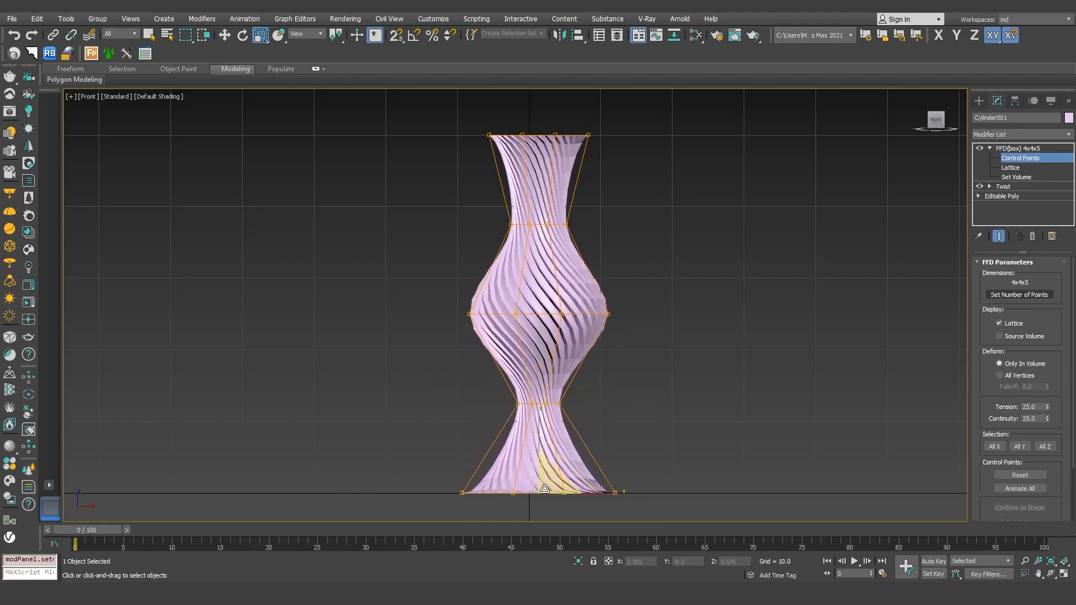
left_click_drag(544, 489, 527, 502)
Fine-tune the vase profile by slightly rescaling the top, second, middle and bottom control point rows, and clear the point selection
left_click_drag(598, 115, 471, 163)
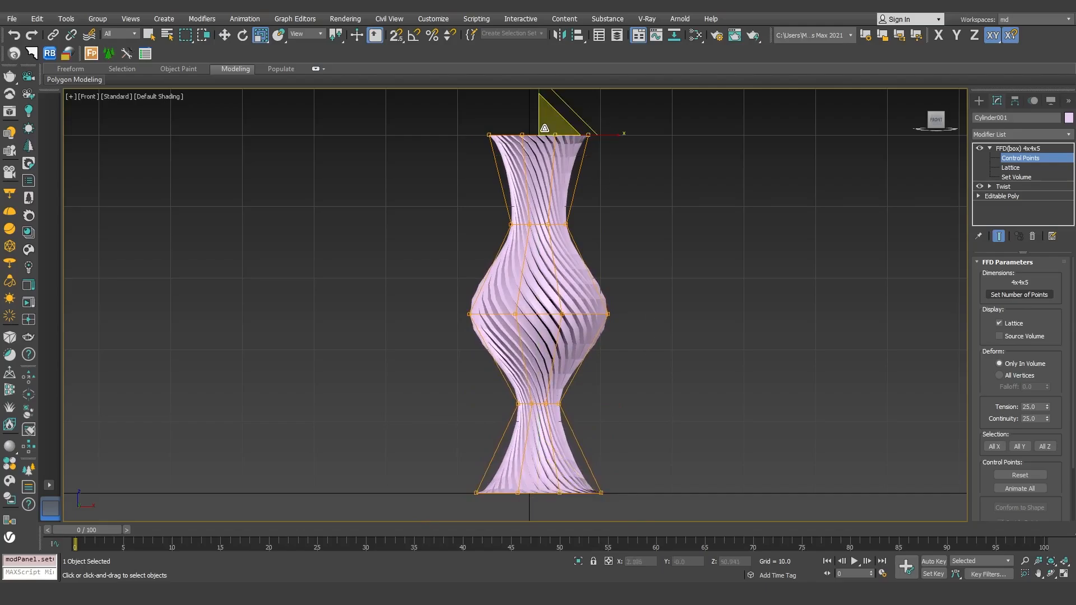
left_click_drag(545, 127, 535, 131)
left_click_drag(614, 190, 499, 247)
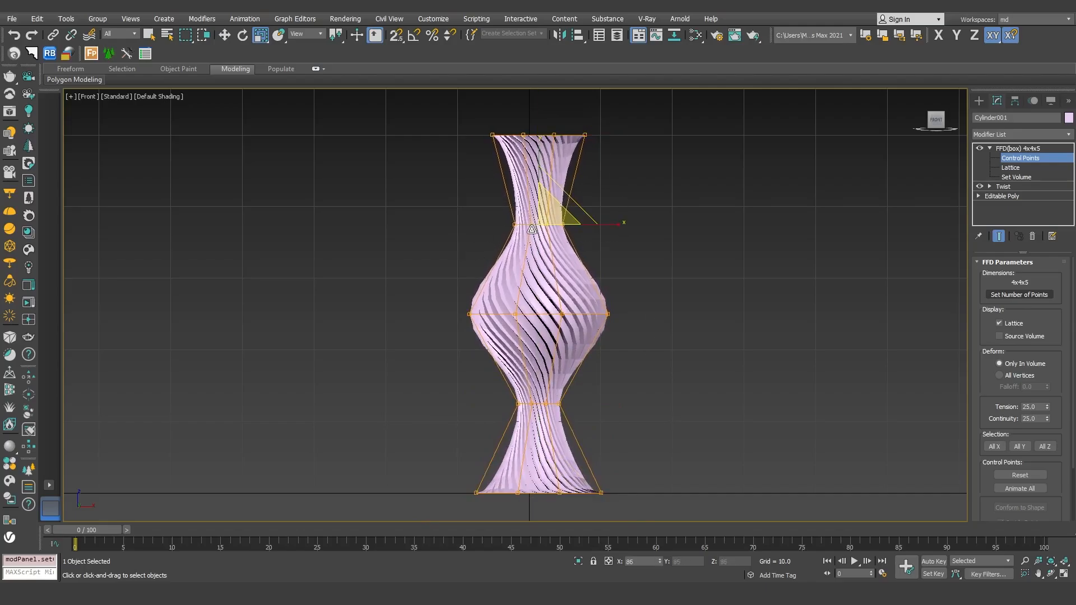
left_click_drag(648, 297, 421, 363)
left_click_drag(546, 305, 538, 310)
left_click_drag(619, 458, 466, 529)
left_click_drag(541, 481, 540, 485)
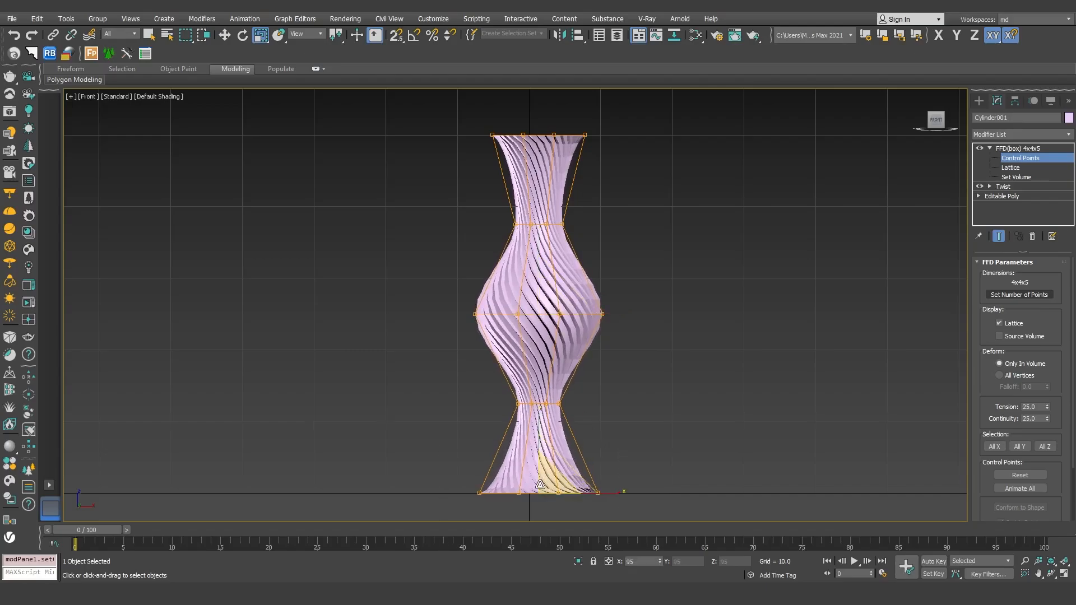
left_click_drag(625, 94, 474, 166)
left_click_drag(548, 130, 554, 128)
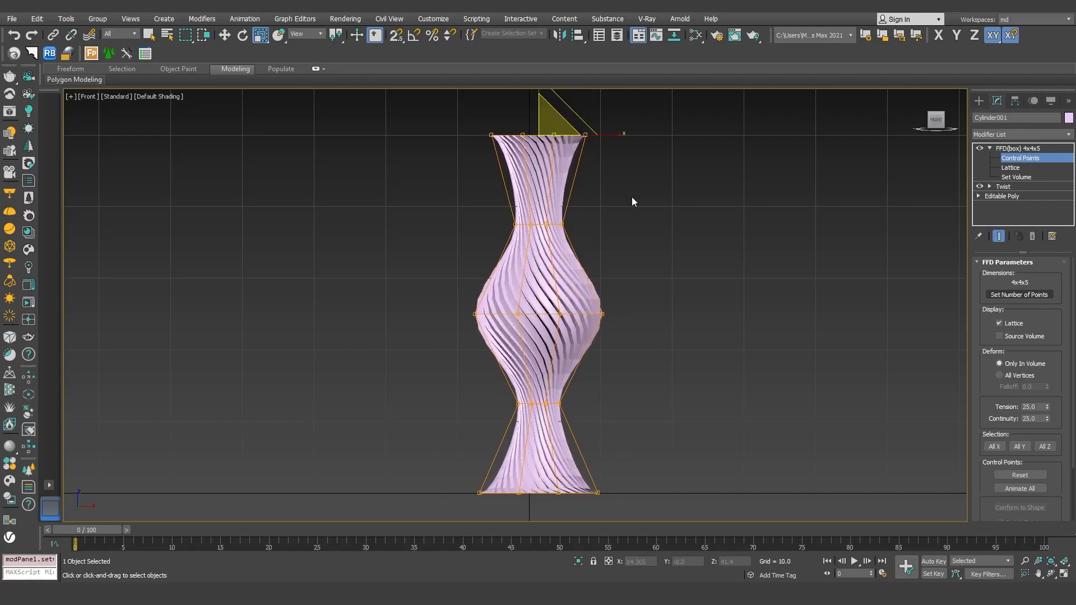
left_click(633, 202)
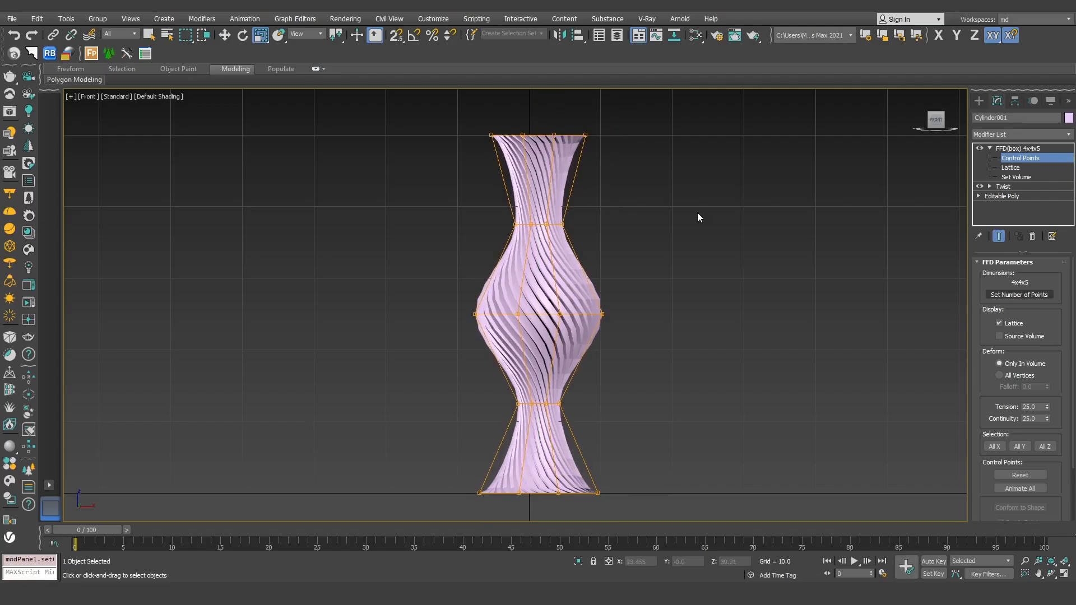
Return to the perspective view, leave control point editing and add a TurboSmooth modifier with 2 iterations to the vase
key("p")
key("F4")
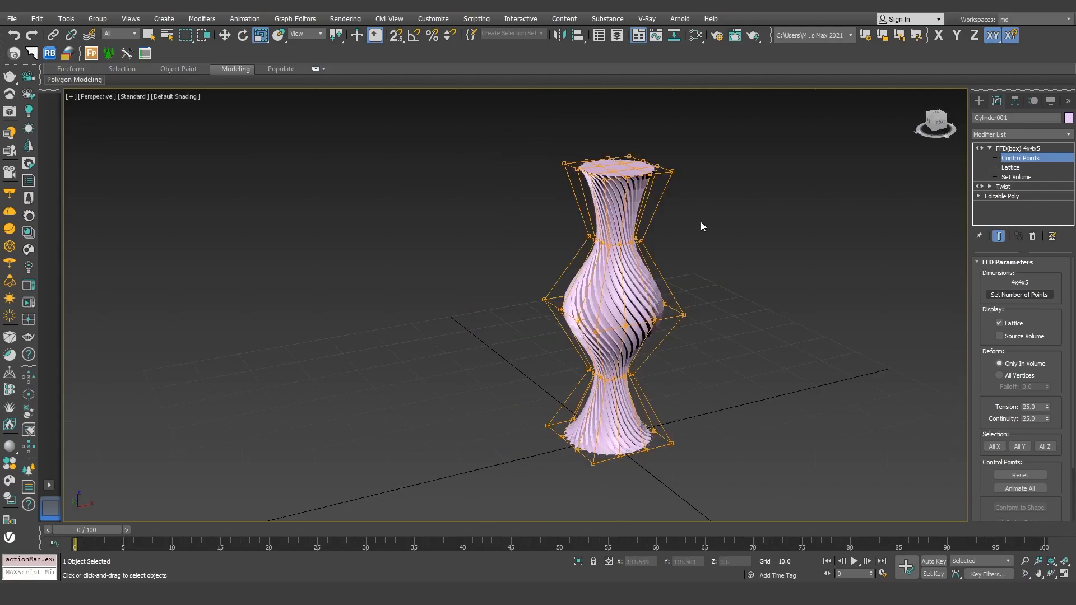
scroll(693, 230, "up", 3)
middle_click_drag(693, 230, 701, 240)
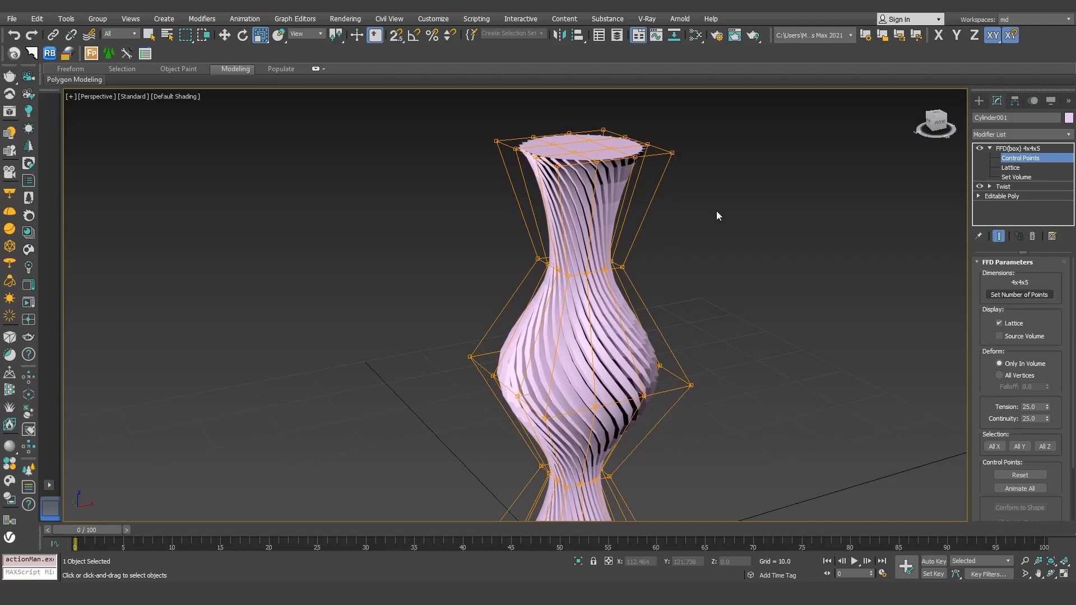
left_click(989, 148)
left_click(1012, 133)
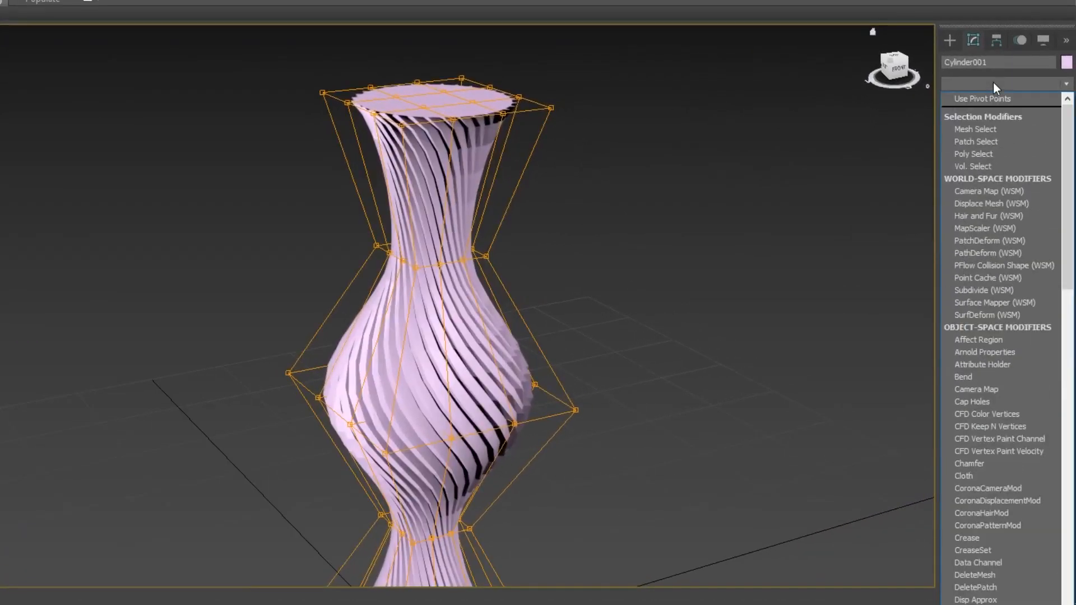
type("tu")
key("Return")
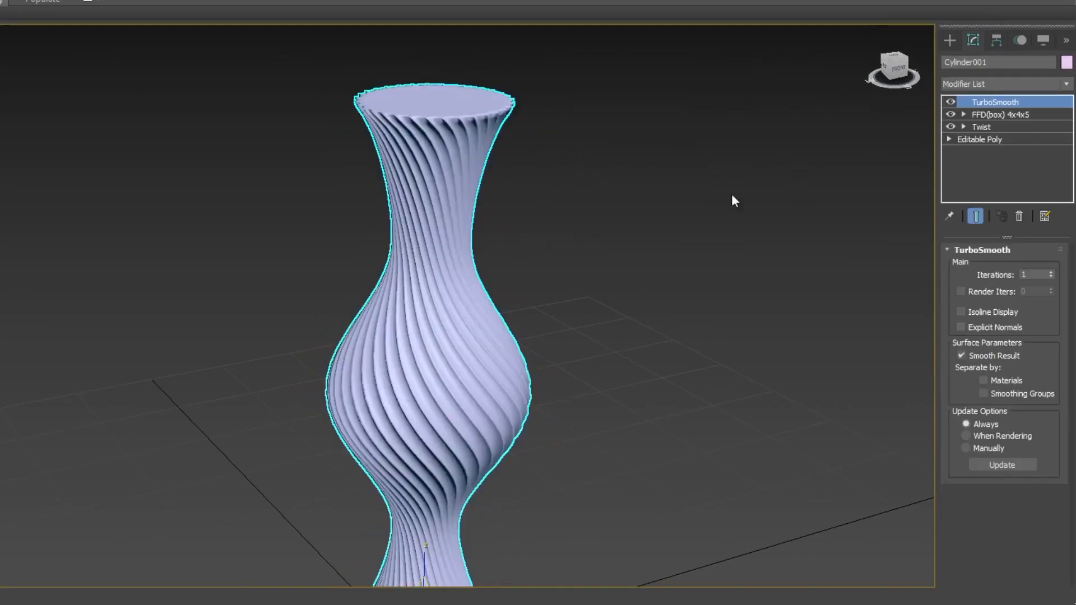
left_click(1050, 272)
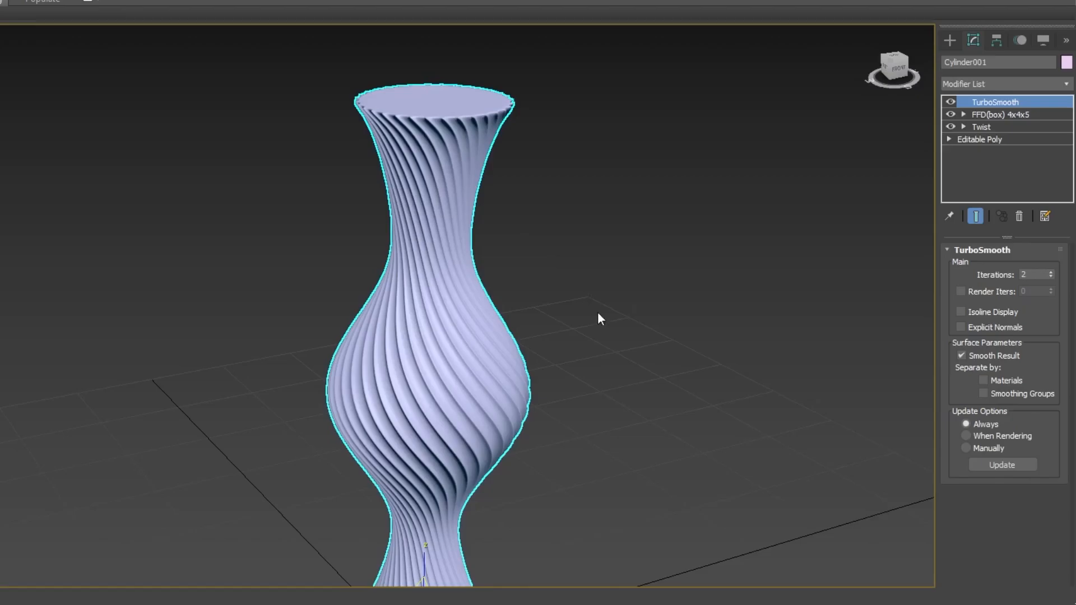
In the top view, create a tube centred on the vase with radii of about 6.4 and 8.4 and a height of about 5.2
middle_click_drag(589, 352, 504, 312, "alt")
scroll(537, 328, "down", 3)
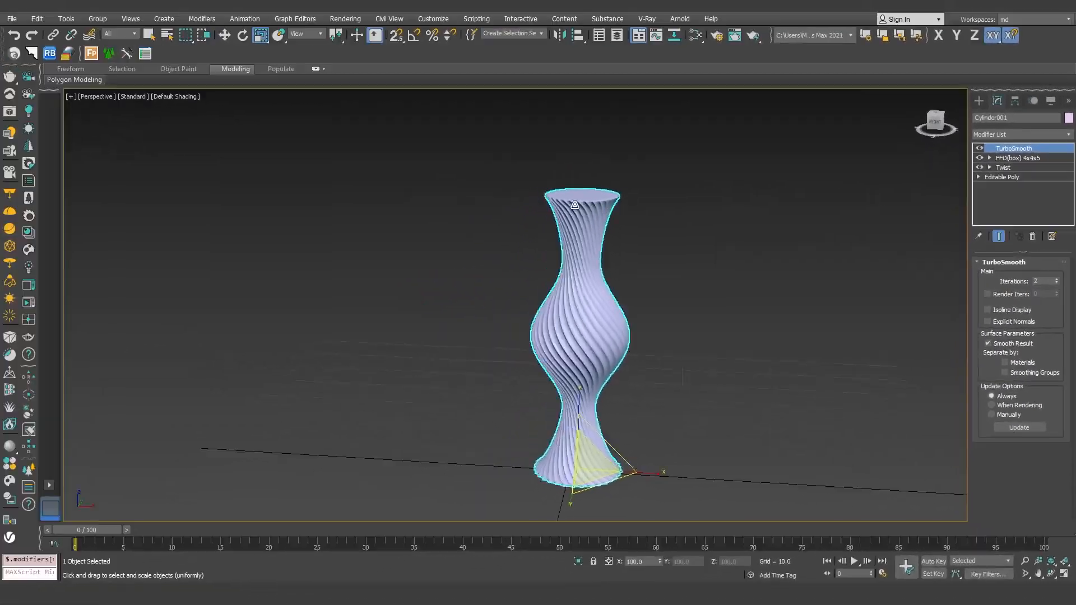
scroll(477, 190, "up", 5)
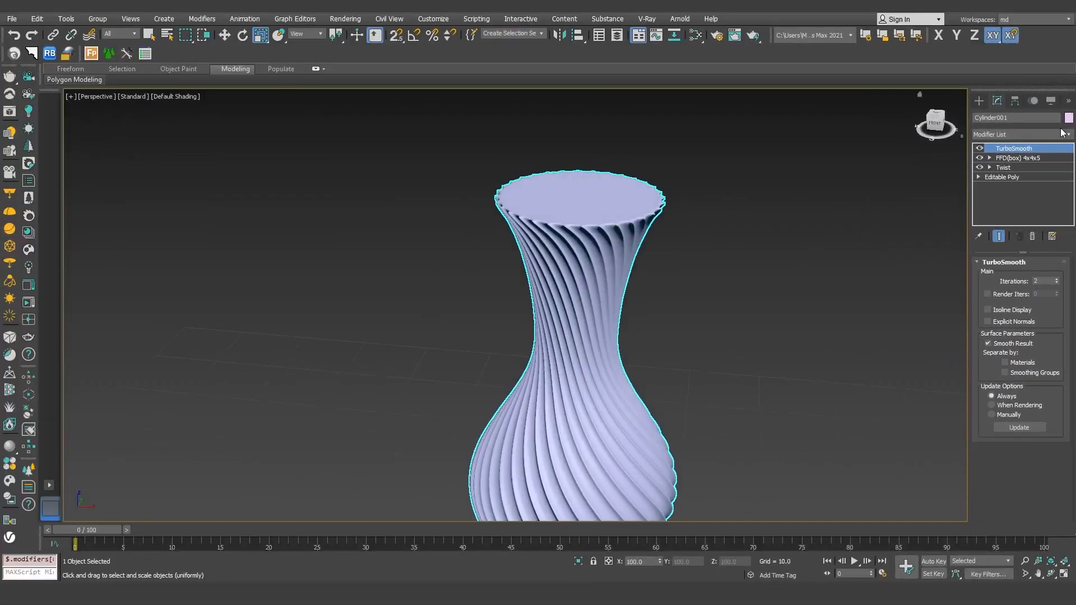
left_click(979, 101)
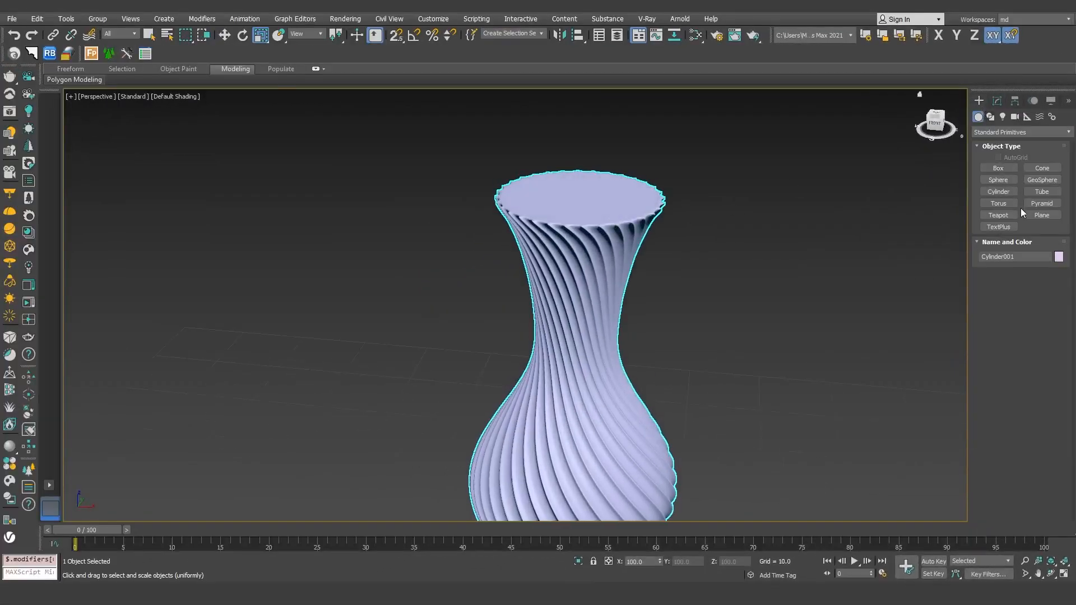
key("t")
left_click(1041, 190)
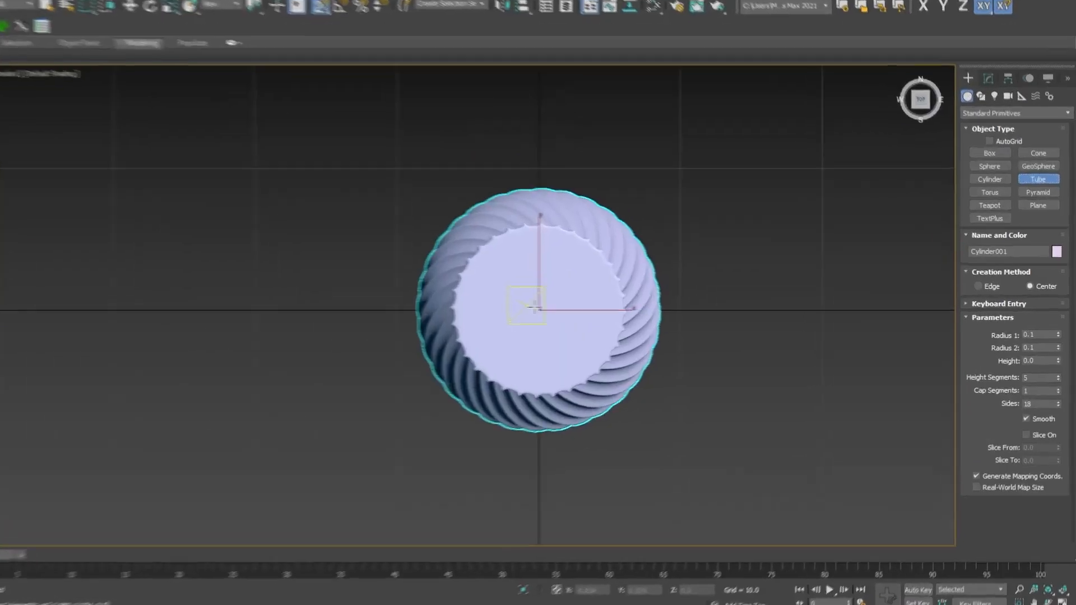
left_click_drag(592, 308, 602, 292)
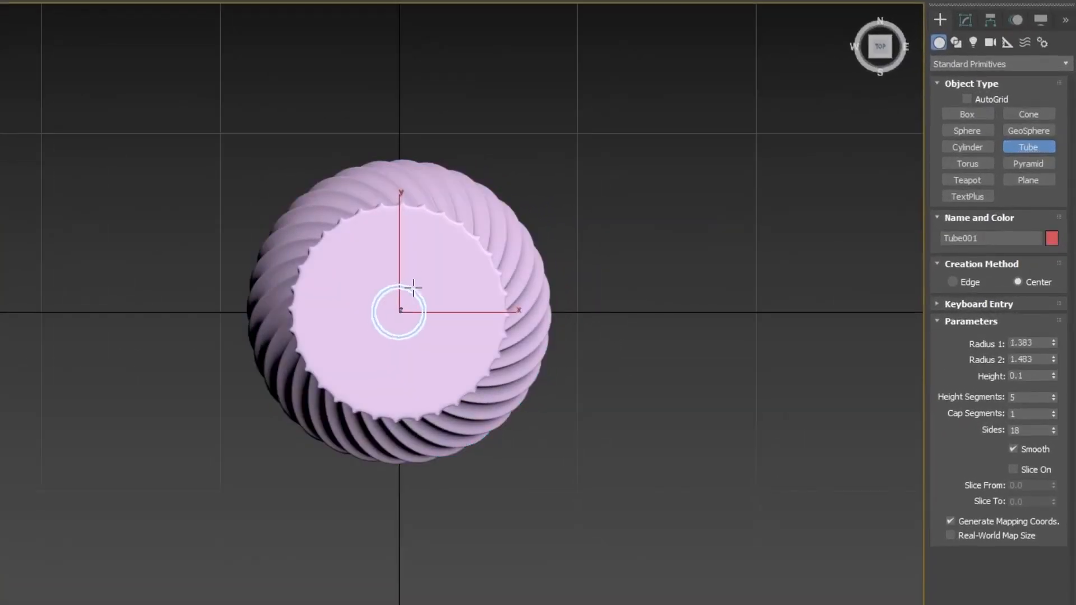
left_click_drag(413, 288, 493, 244)
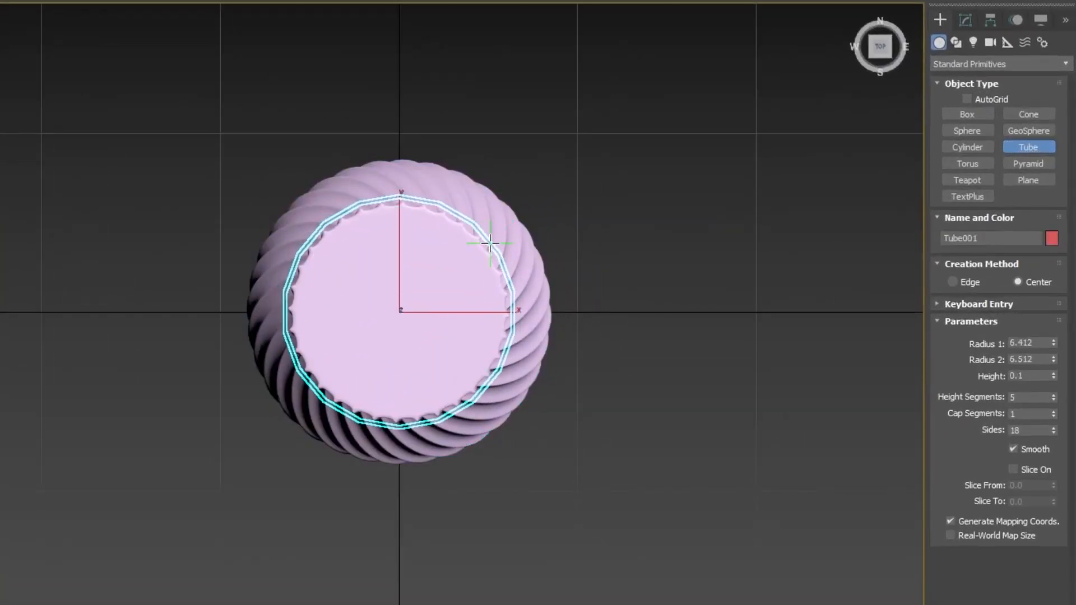
left_click(516, 224)
key("p")
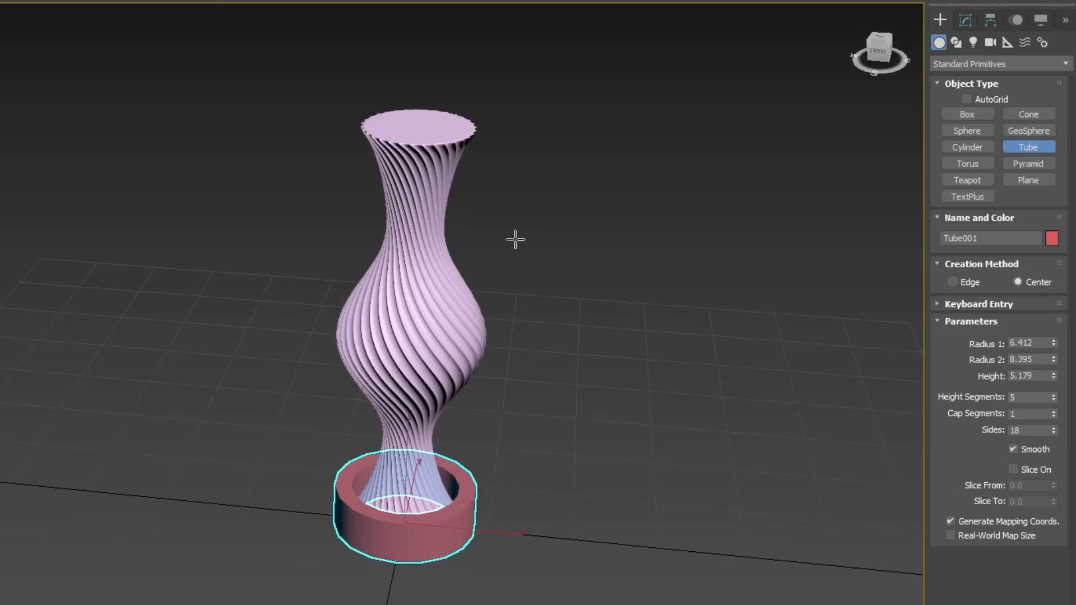
Move the tube straight up along Z from the vase's base to its top rim
key("w")
left_click_drag(409, 446, 456, 88)
scroll(457, 92, "up", 3)
middle_click_drag(463, 108, 465, 142, "alt")
scroll(528, 132, "up", 4)
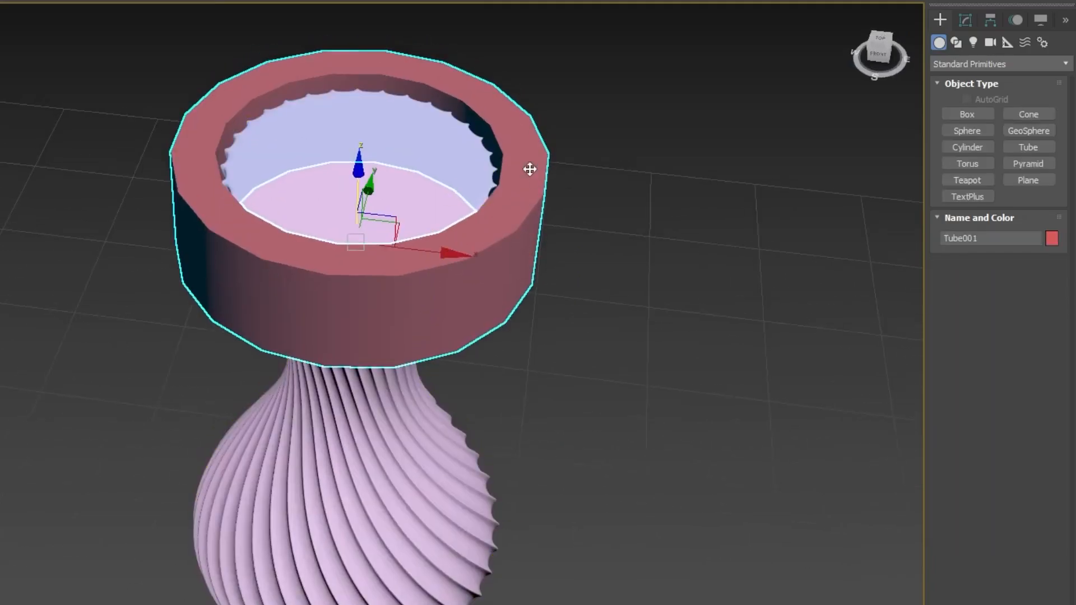
Set the tube's inner radius (Radius 1) to 4
left_click(965, 19)
left_click_drag(1053, 268, 1052, 286)
double_click(1041, 267)
type("4")
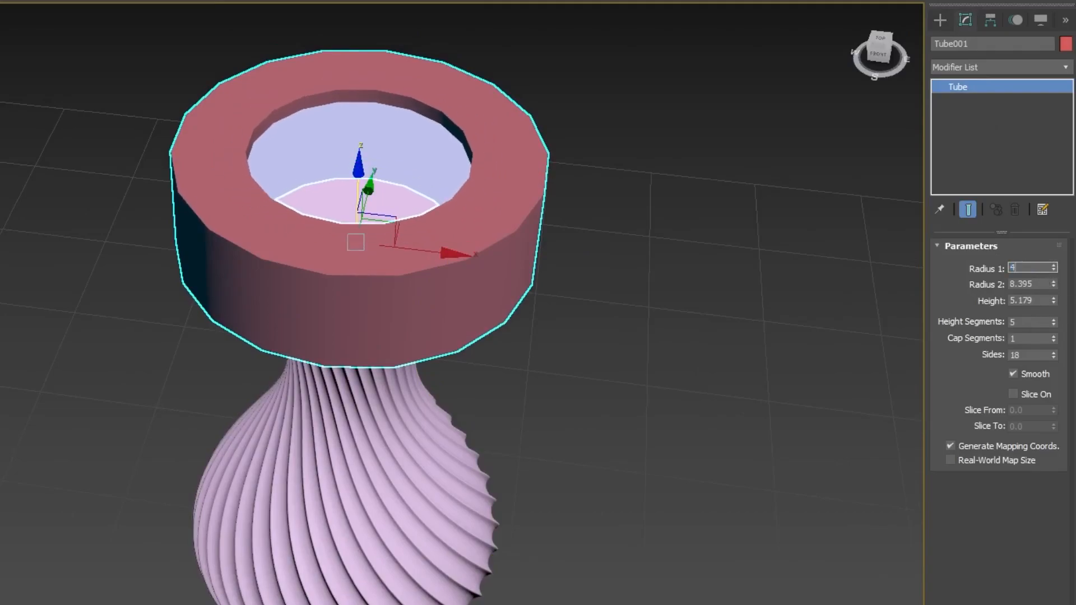
key("Return")
Try outer radii (Radius 2) of 8, 7 and 6 on the tube, settling on 6.5
double_click(1030, 284)
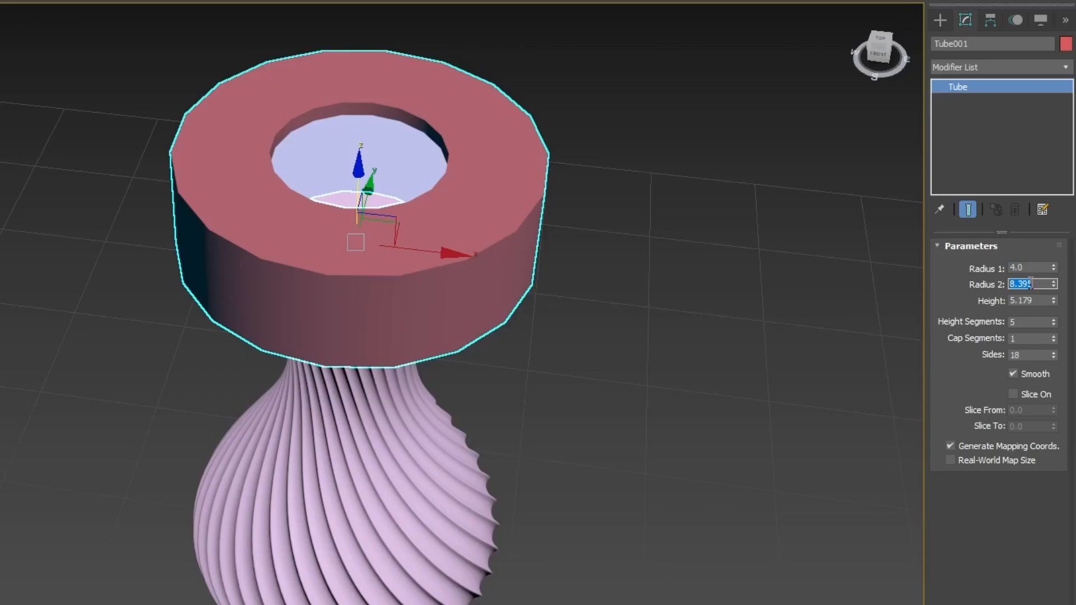
type("8")
key("Return")
type("7")
key("Return")
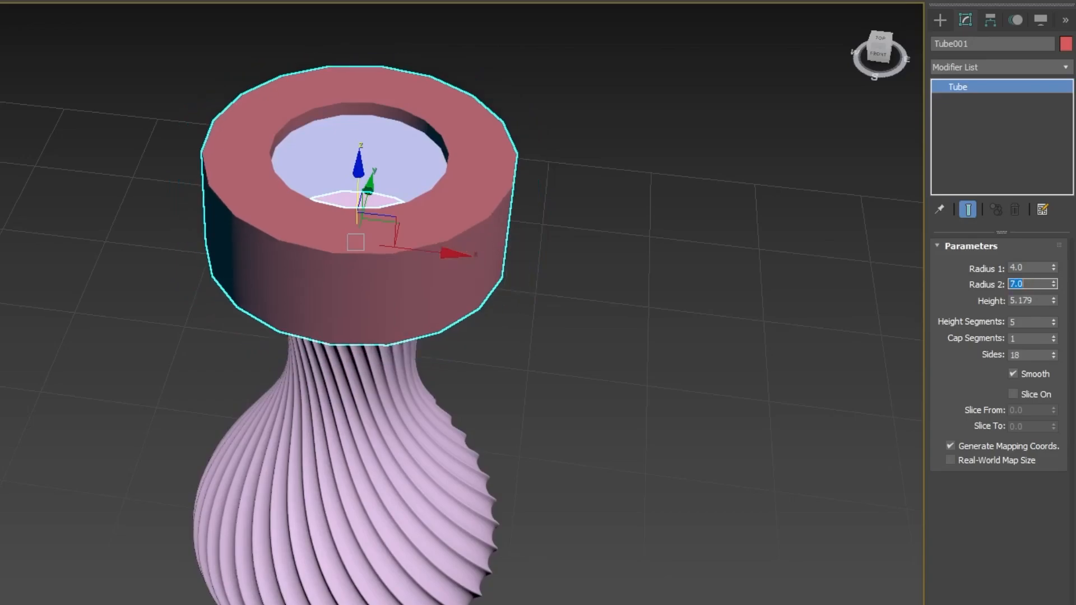
type("6")
key("Return")
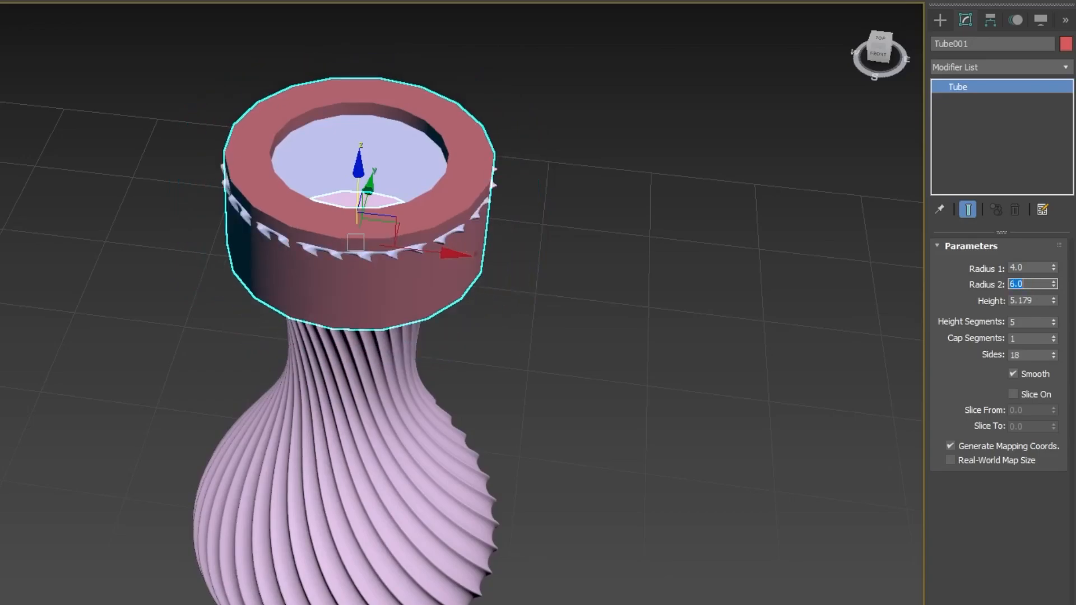
type("6.5")
key("Return")
Set the tube's height to 4 and raise the tube slightly along Z around the vase's rim
key("Tab")
type("4")
key("Return")
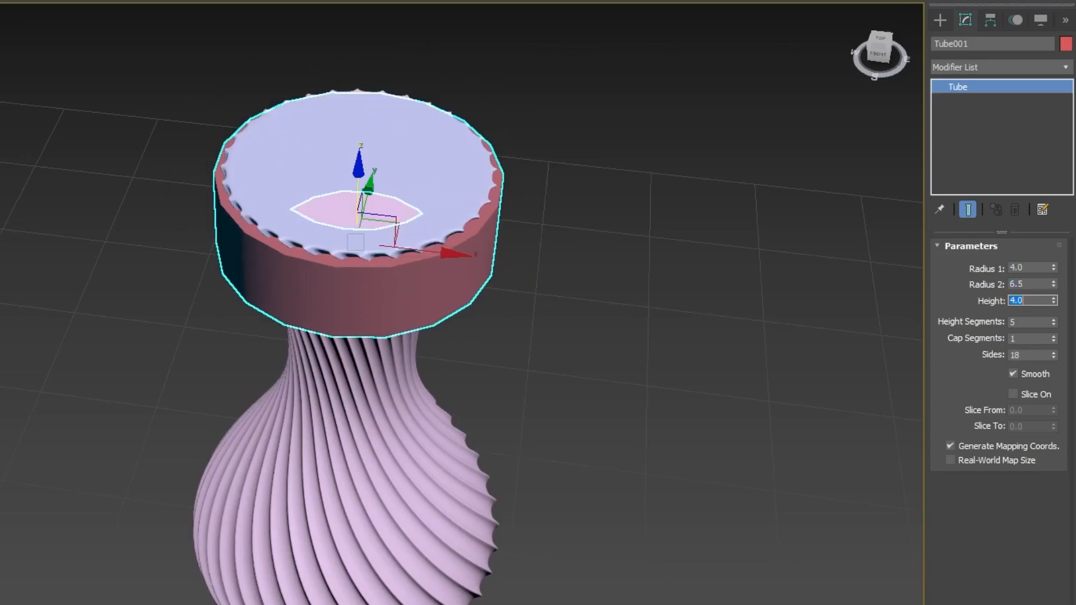
middle_click_drag(475, 314, 472, 266, "alt")
left_click_drag(358, 163, 358, 143)
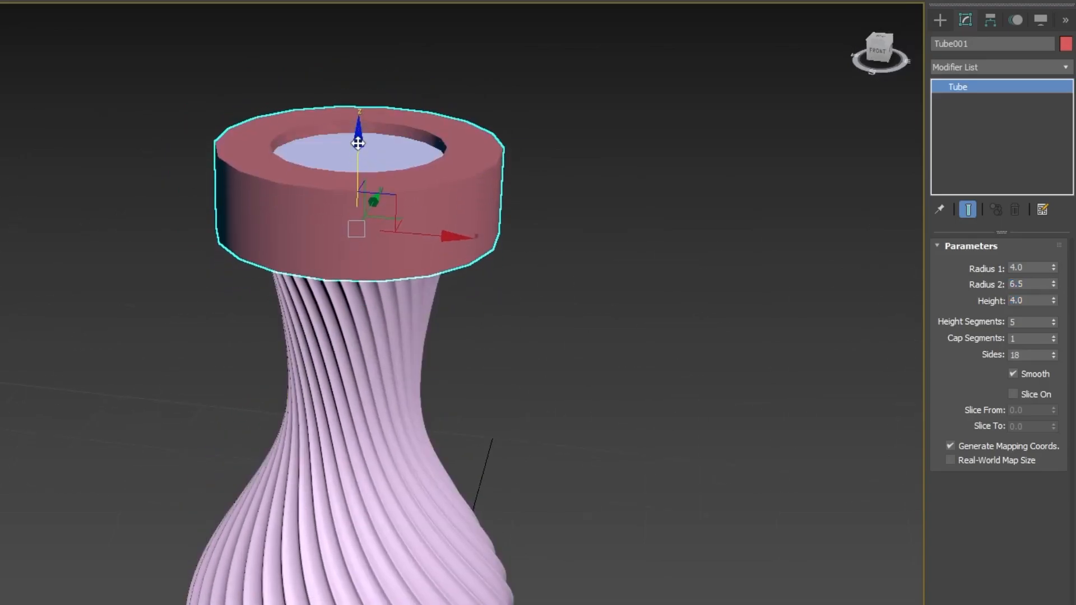
Set the tube's height to 3 and nudge it up along Z around the vase's top edge
double_click(1031, 301)
type("3")
key("Return")
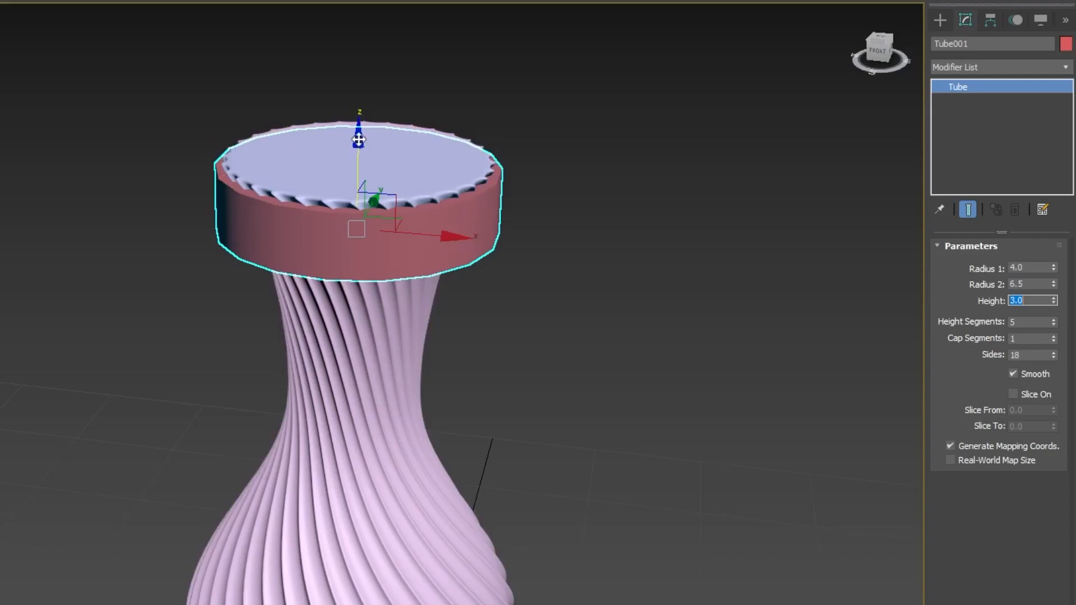
left_click_drag(359, 139, 359, 131)
middle_click_drag(581, 247, 586, 160, "alt")
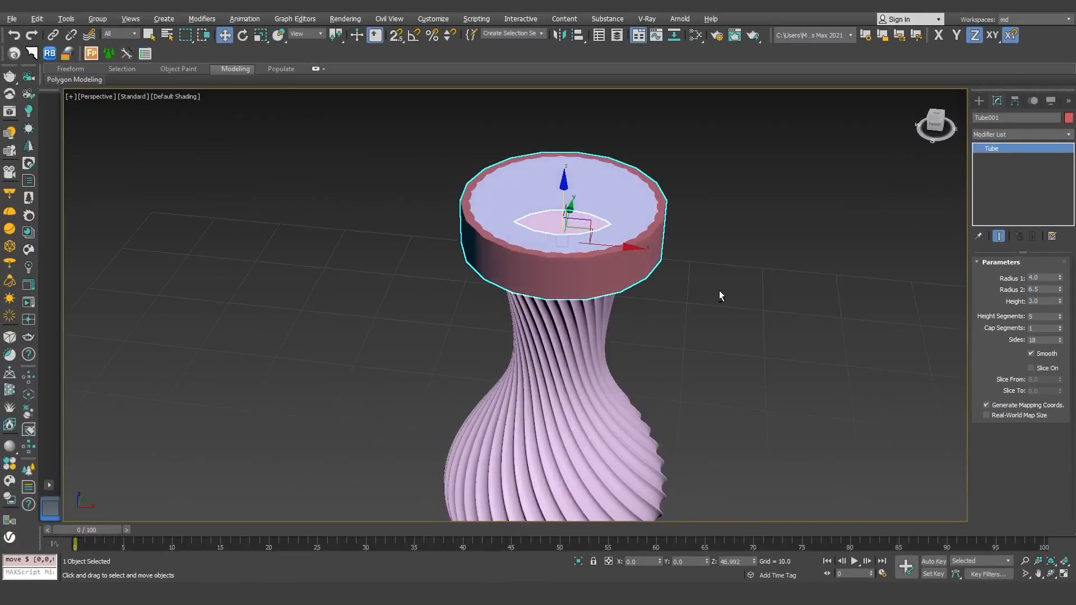
Set the tube's sides to 32 for a rounder rim and deselect it
scroll(587, 183, "up", 3)
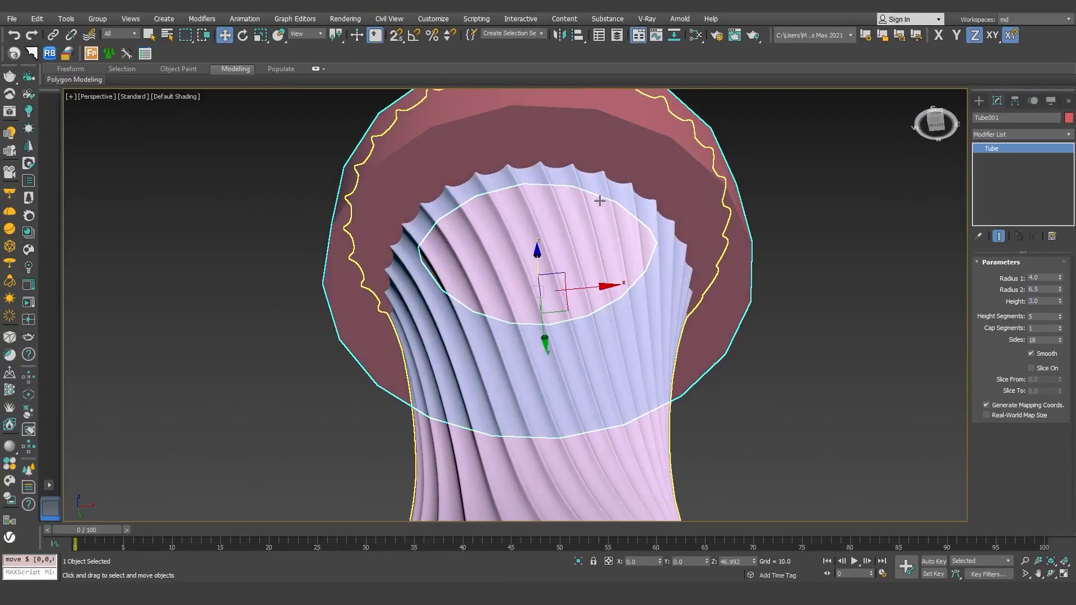
middle_click_drag(599, 200, 590, 294, "alt")
scroll(596, 299, "down", 2)
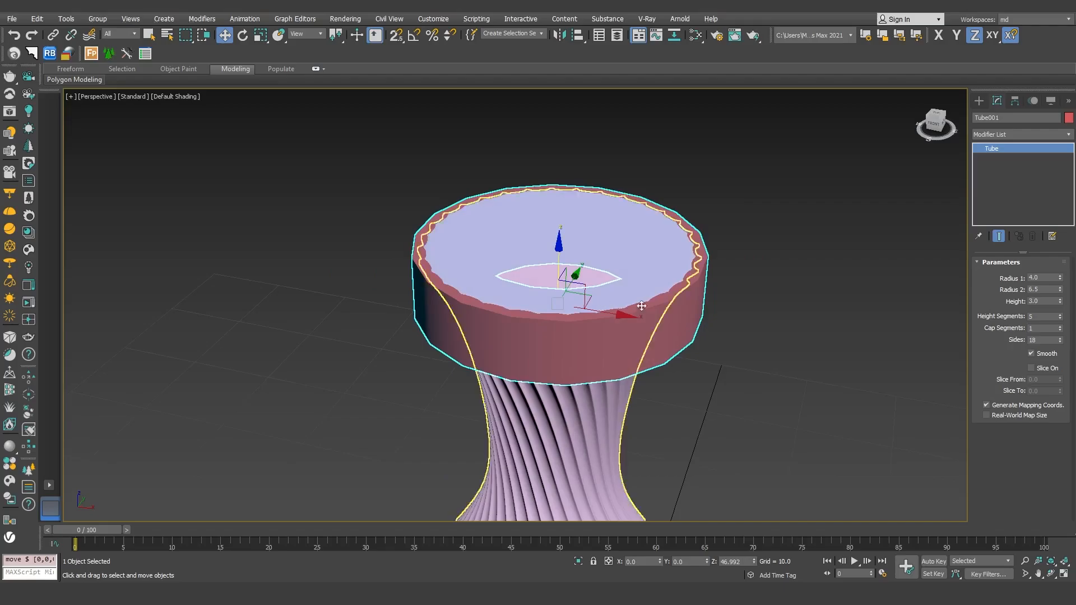
left_click_drag(1061, 342, 1060, 341)
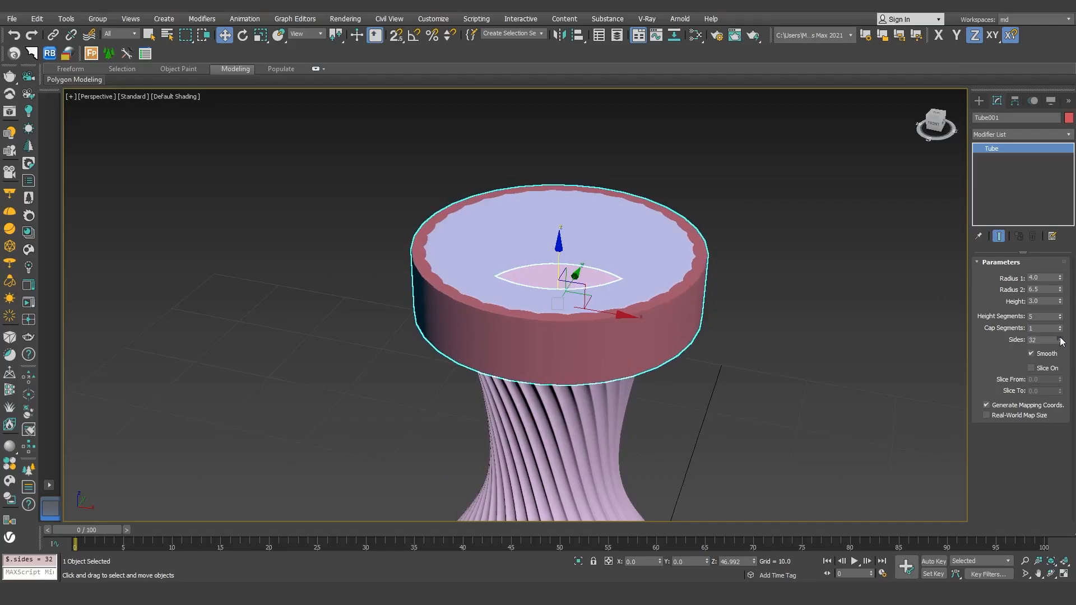
left_click(752, 370)
middle_click_drag(692, 263, 647, 208, "alt")
scroll(675, 318, "down", 3)
scroll(650, 219, "down", 5)
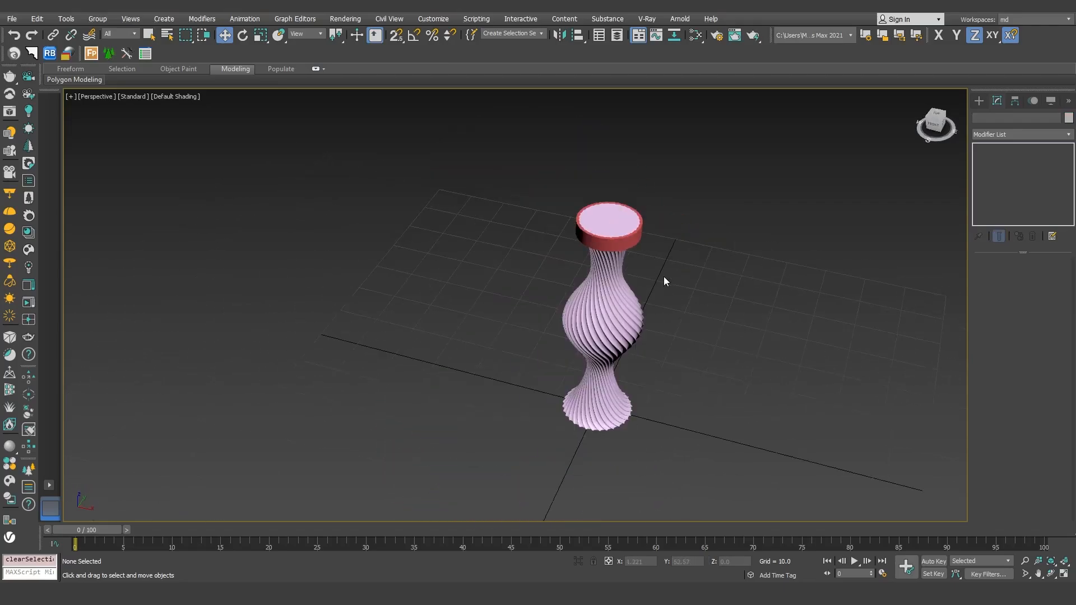
Create a cylinder about 1.3 in radius and 13.2 high beside the vase's base, and display edged faces
left_click(979, 100)
scroll(624, 271, "up", 4)
left_click(999, 183)
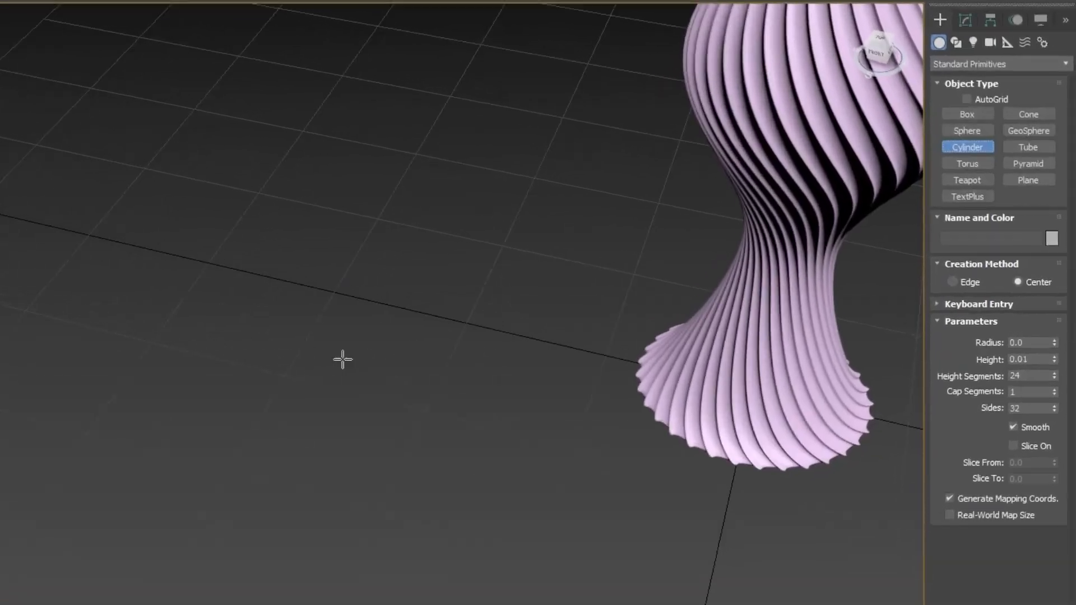
left_click_drag(332, 385, 355, 385)
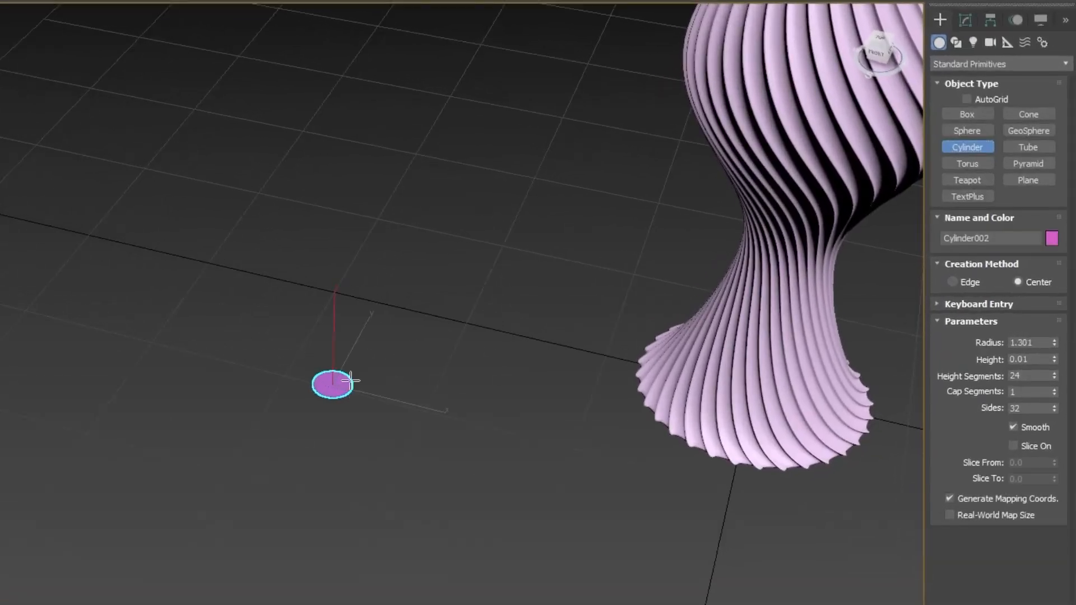
left_click(355, 191)
key("F4")
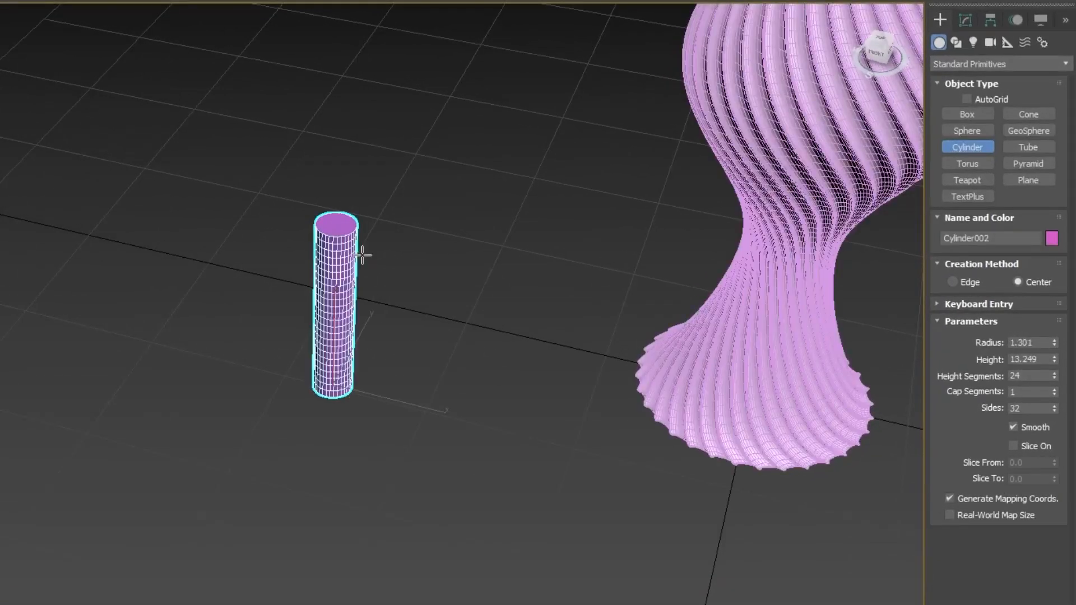
Set the new cylinder's radius to 1
middle_click_drag(365, 288, 347, 276, "alt")
scroll(351, 279, "up", 4)
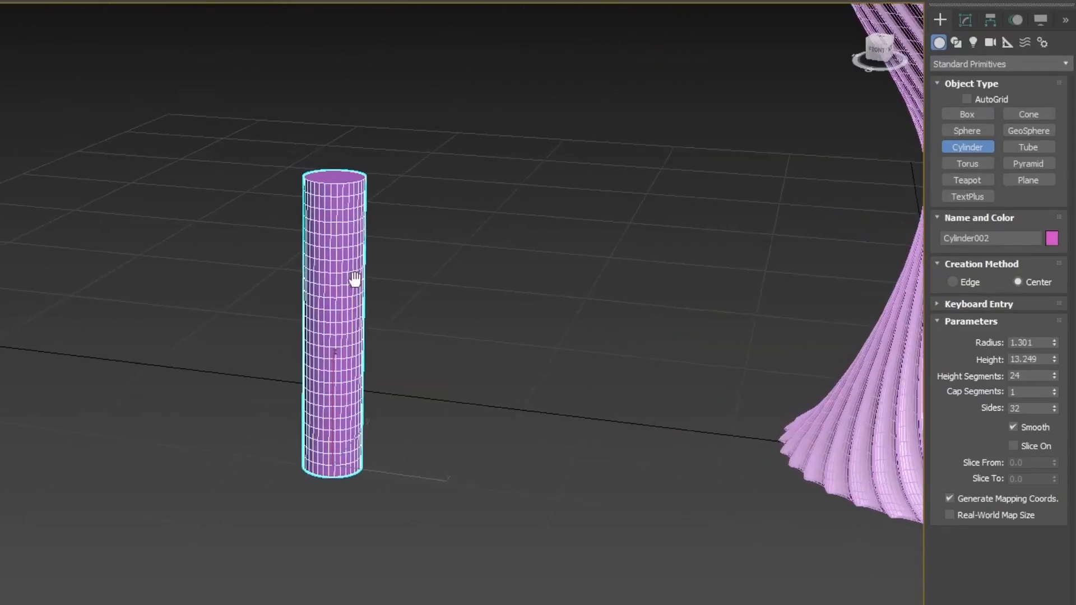
scroll(408, 301, "down", 2)
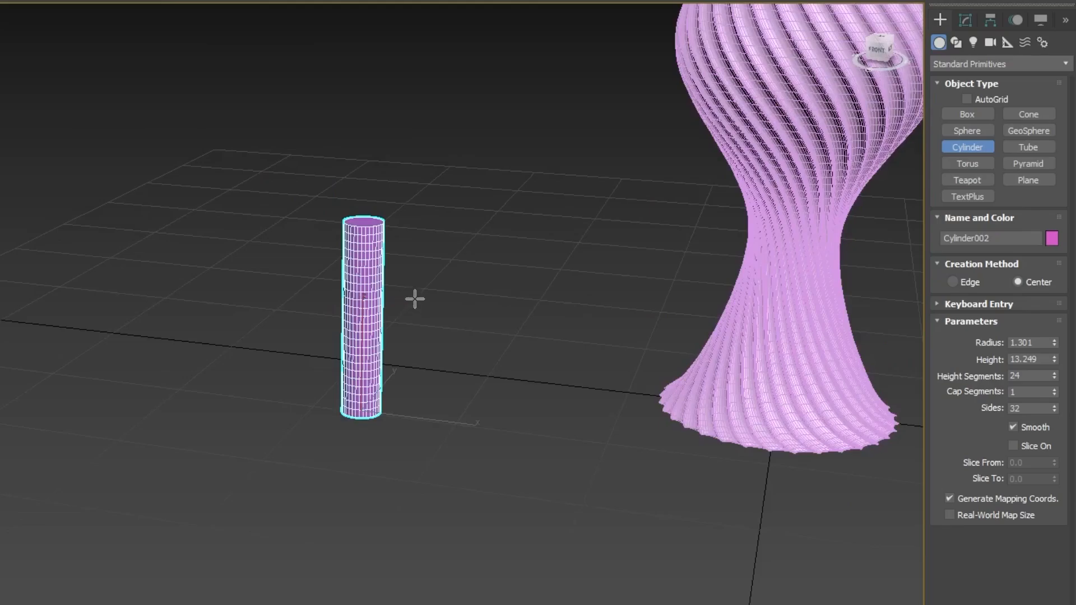
middle_click_drag(414, 301, 353, 406)
scroll(354, 404, "down", 2)
middle_click_drag(481, 146, 459, 207)
scroll(412, 243, "up", 6)
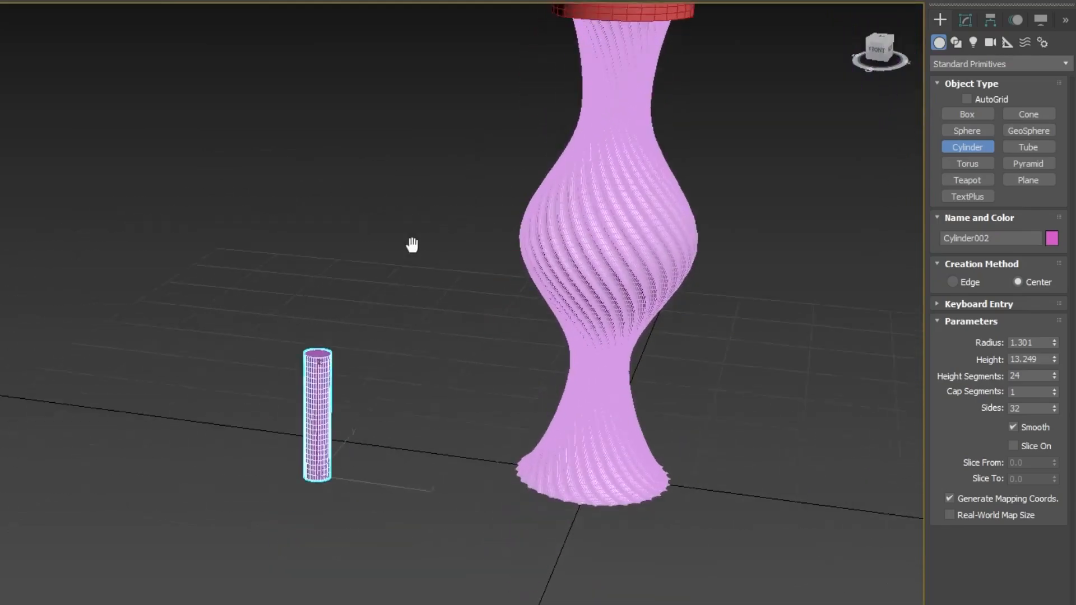
double_click(1029, 343)
type("1")
key("Return")
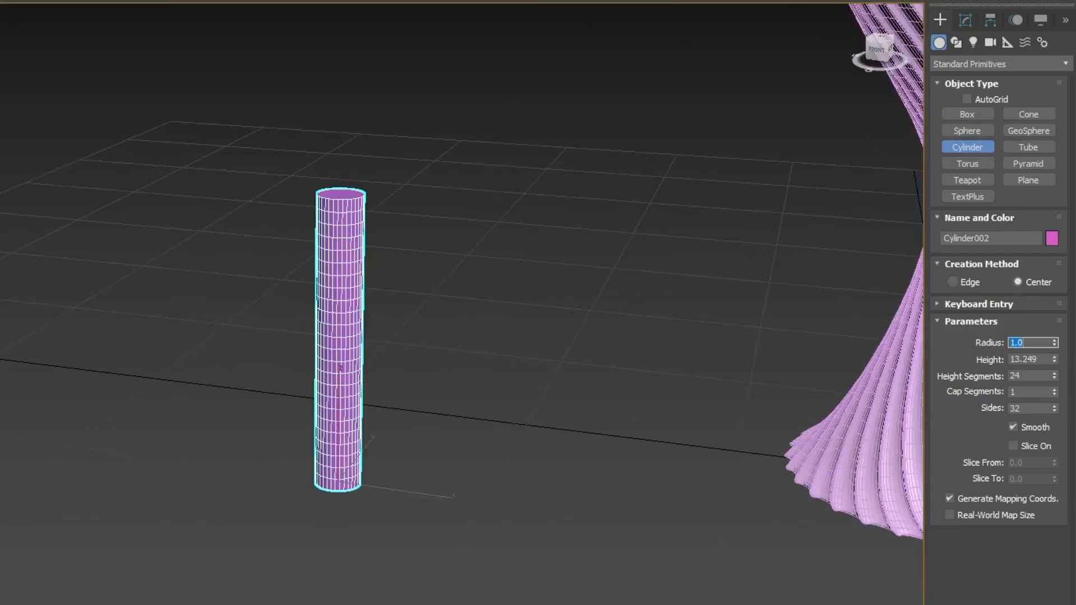
Try a height of 10 on the small cylinder, settle on 12, and set its sides to 24
left_click(1037, 357)
type("10")
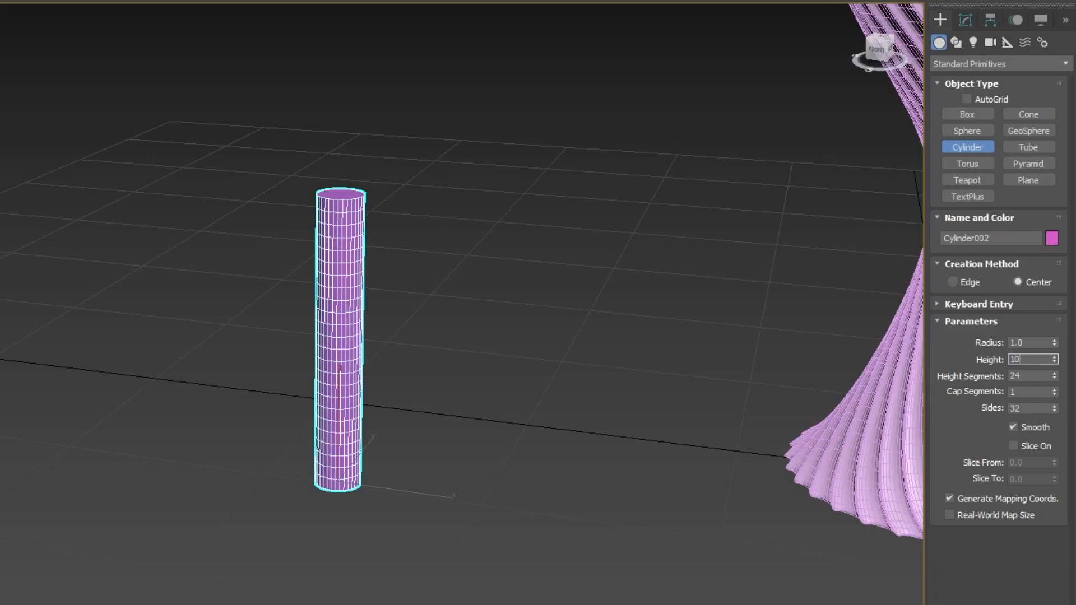
key("Return")
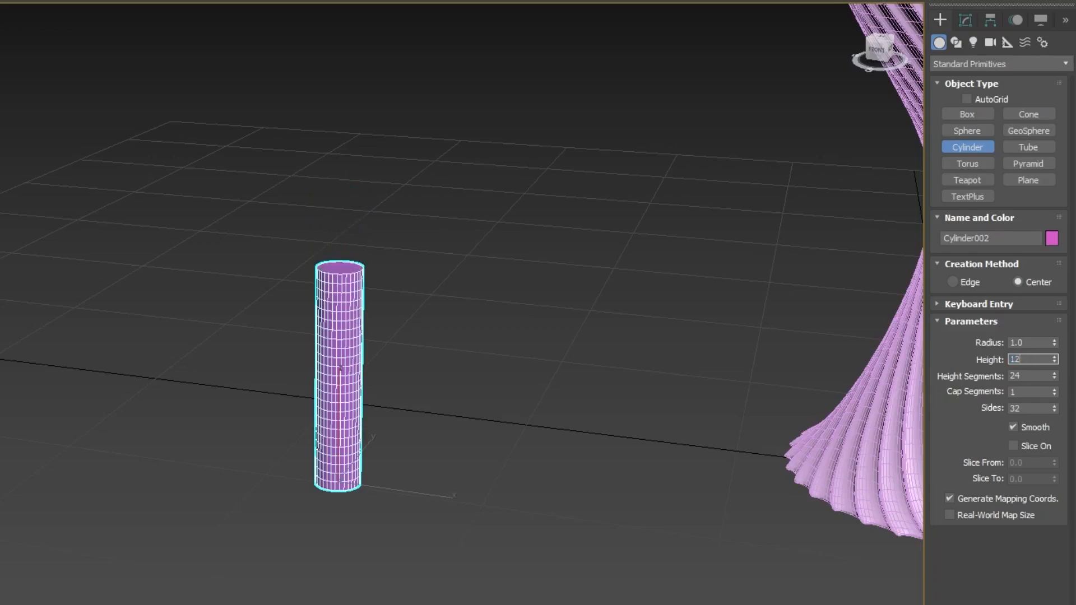
key("Return")
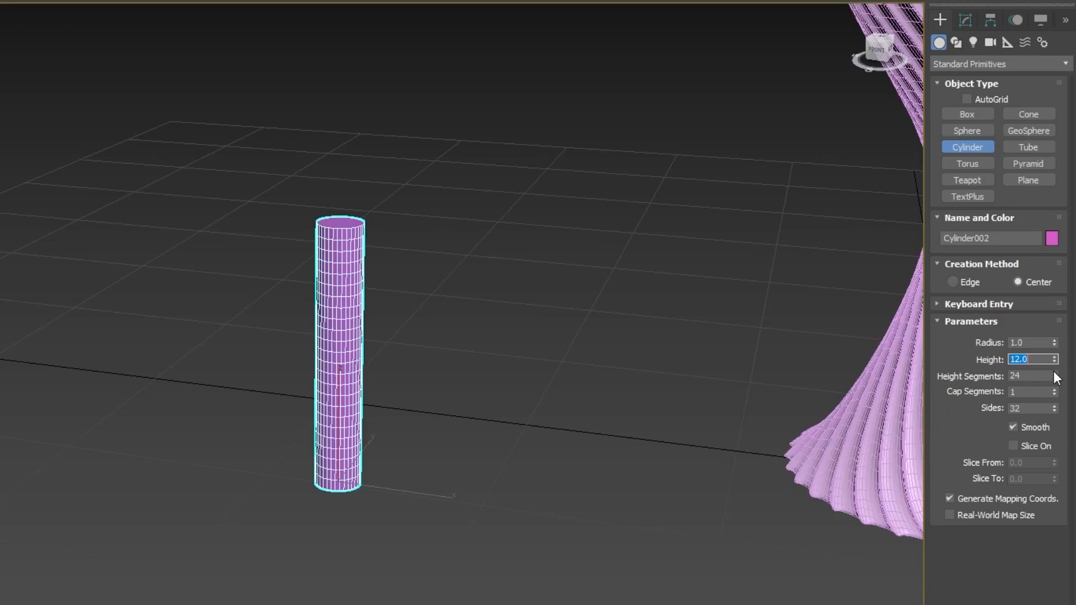
left_click_drag(1054, 409, 1058, 421)
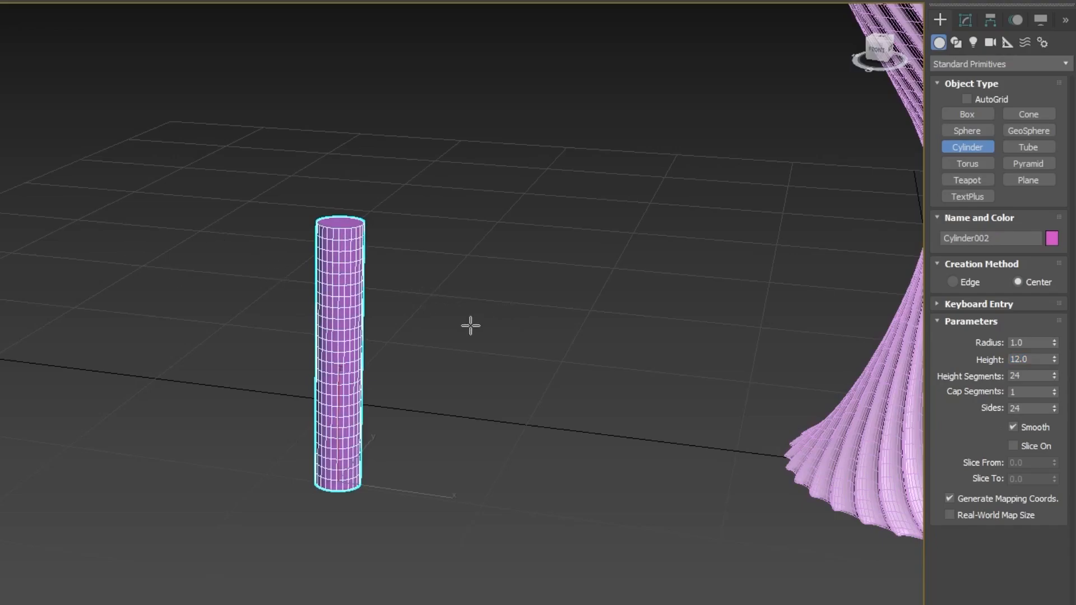
Convert the small cylinder to an Editable Poly
right_click(337, 299)
right_click(340, 287)
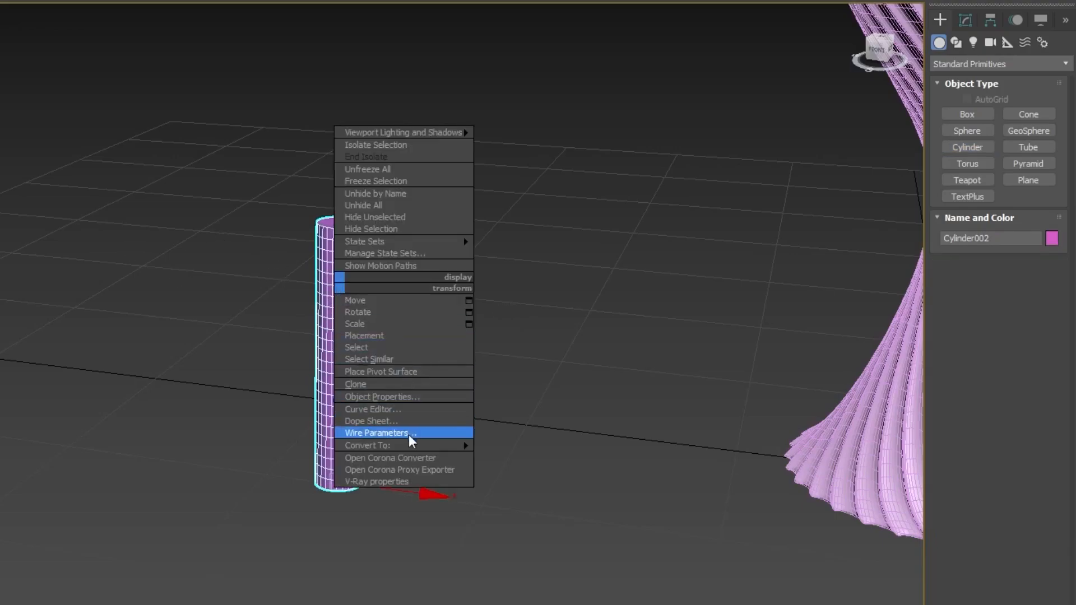
mouse_move(452, 445)
left_click(526, 455)
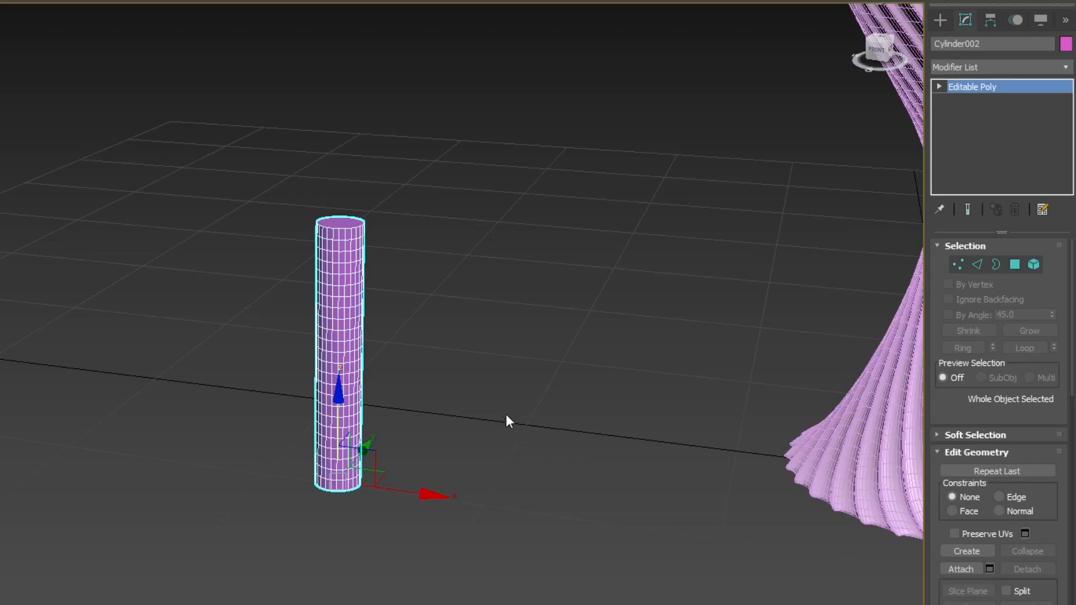
Select all the vertical edges around the small cylinder by extending one edge with Ring and Loop
left_click(977, 264)
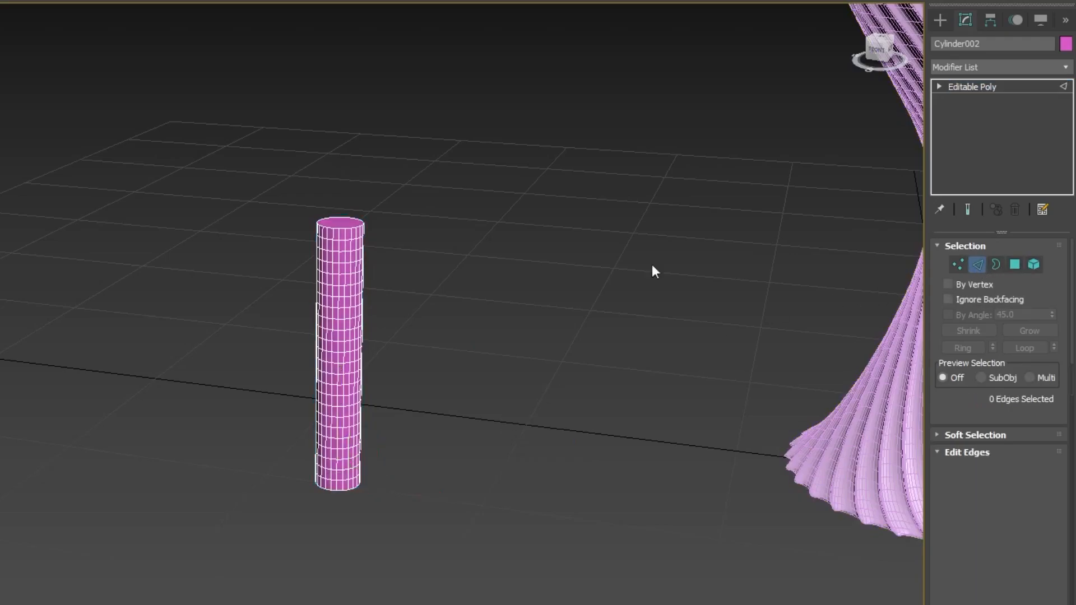
scroll(309, 253, "up", 3)
left_click(359, 223)
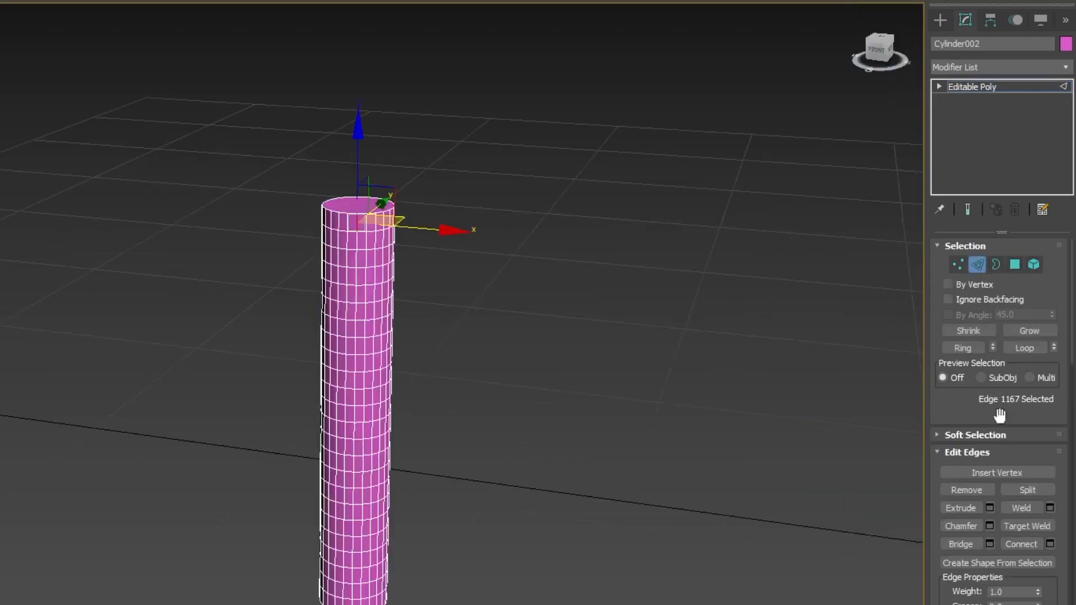
scroll(303, 240, "up", 2)
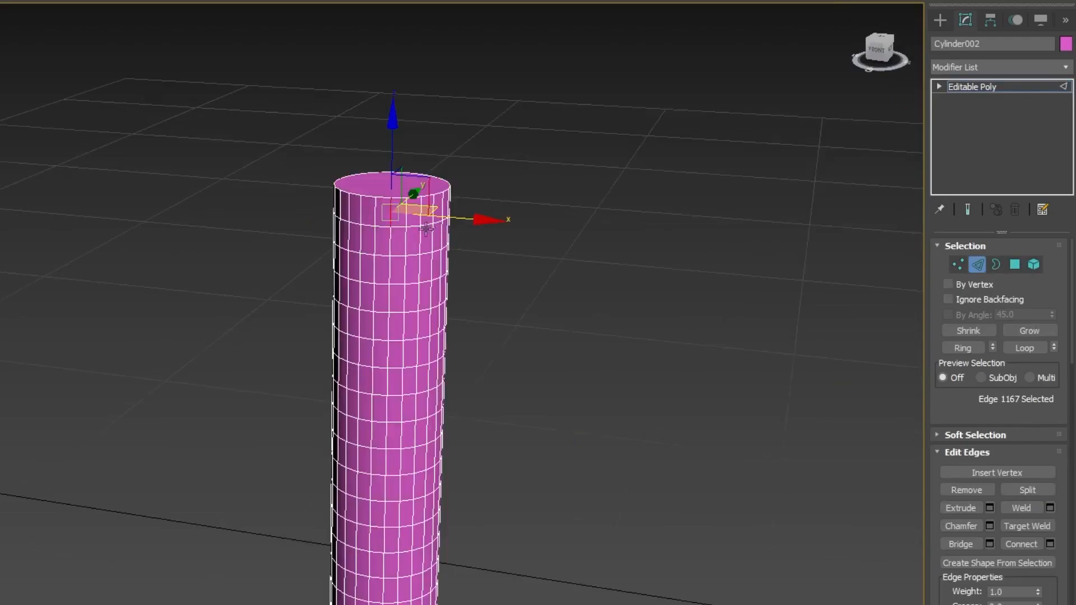
left_click(976, 349)
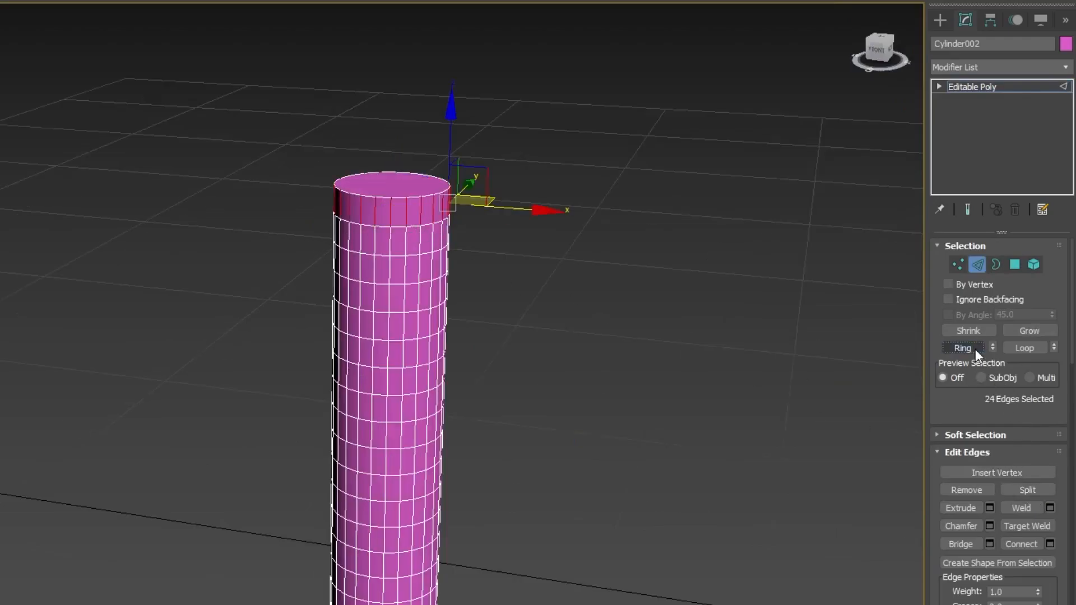
left_click(1039, 348)
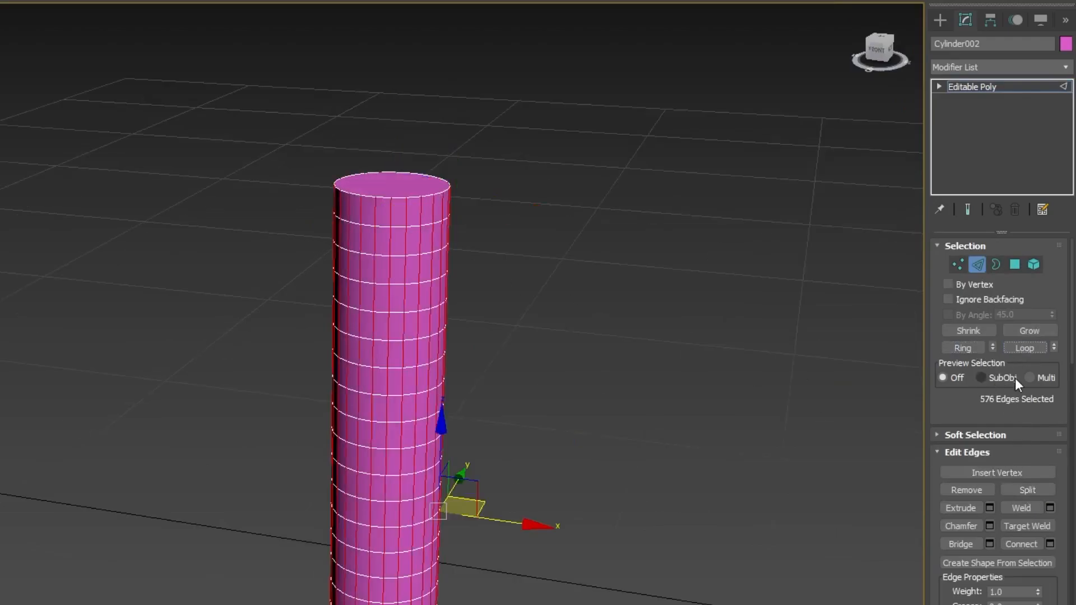
Extrude the selected vertical edges with a height of 0.1, trying a width of 0.1 and settling on 0.05
left_click(989, 507)
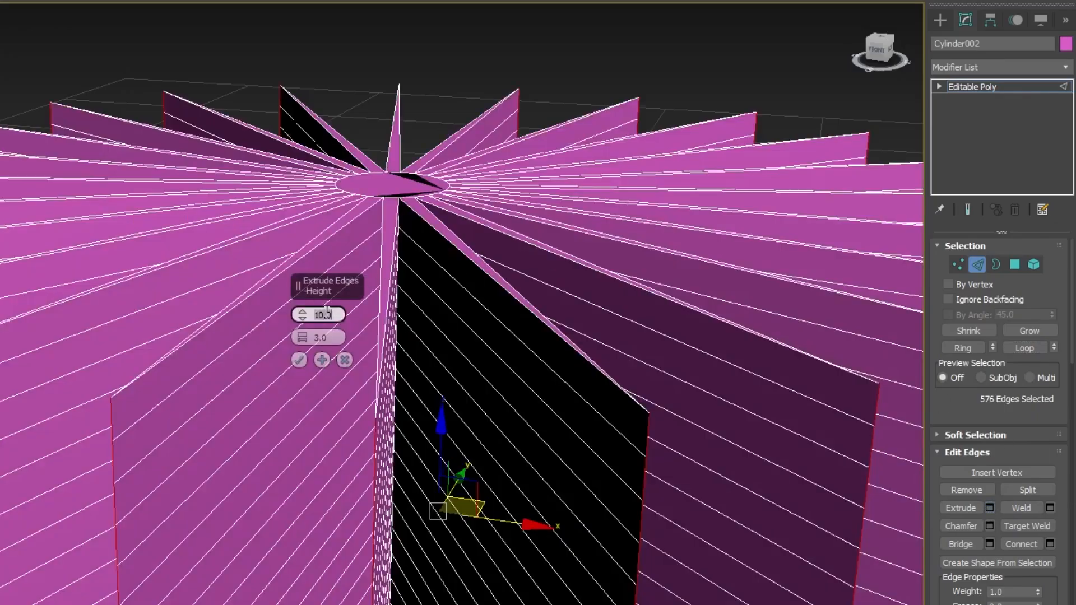
type("0.1")
key("Return")
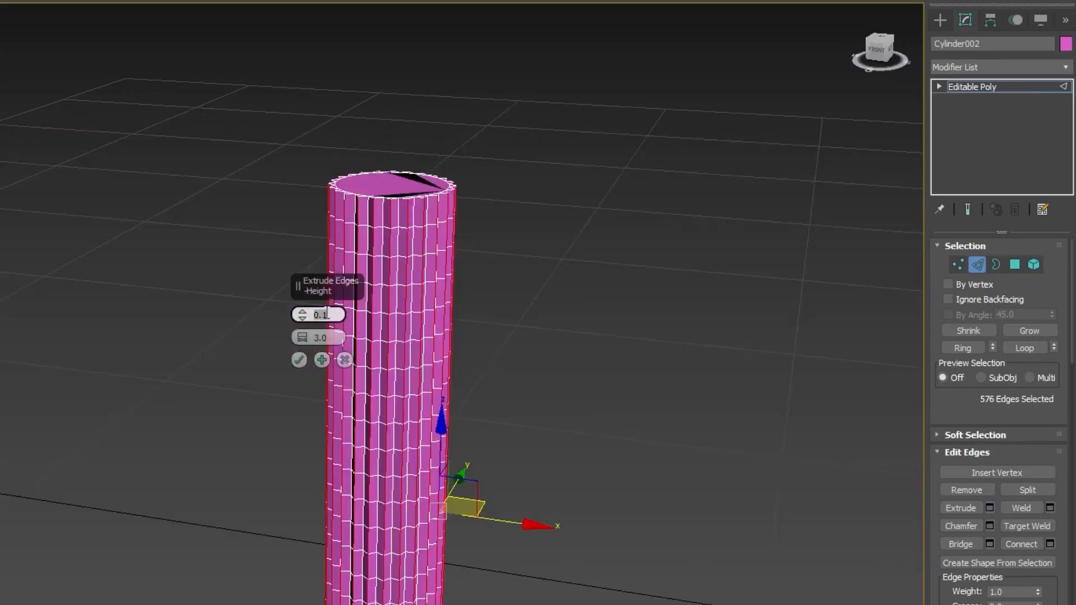
left_click(328, 338)
type("0.")
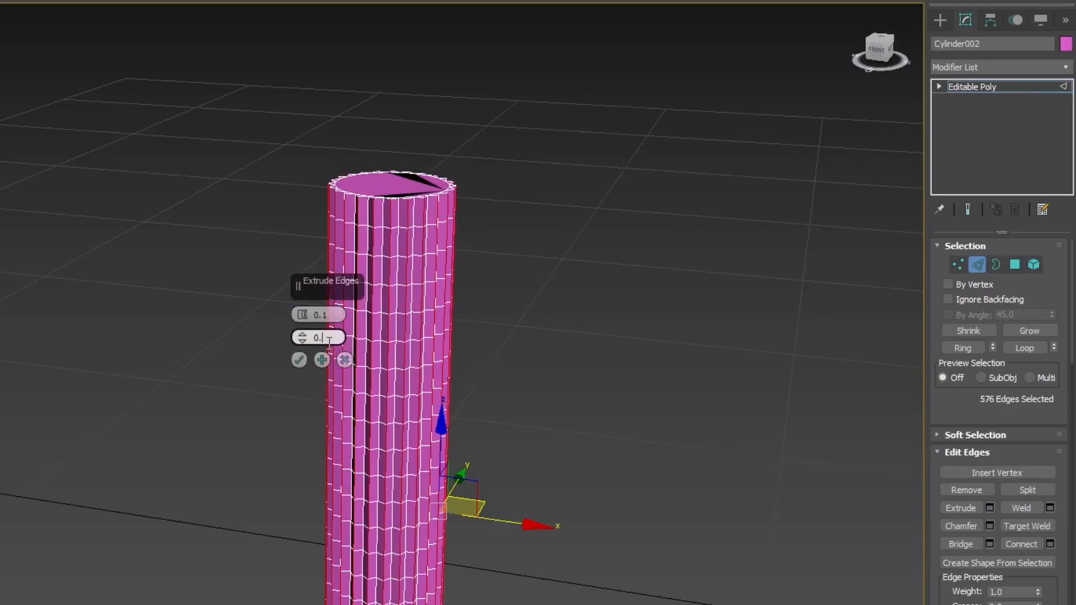
type("1")
key("Return")
scroll(432, 216, "up", 4)
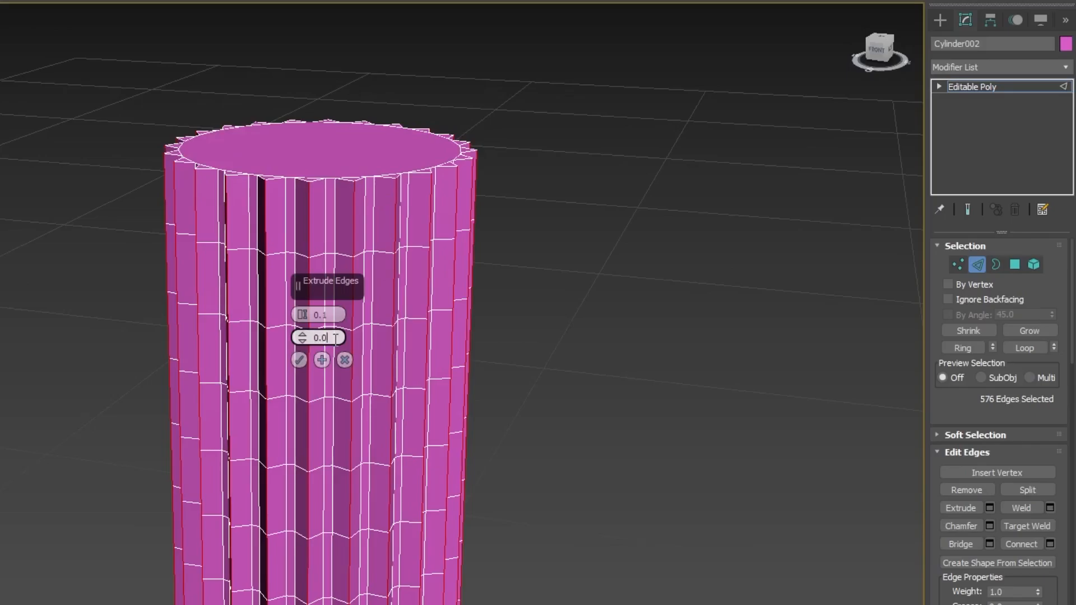
key("Return")
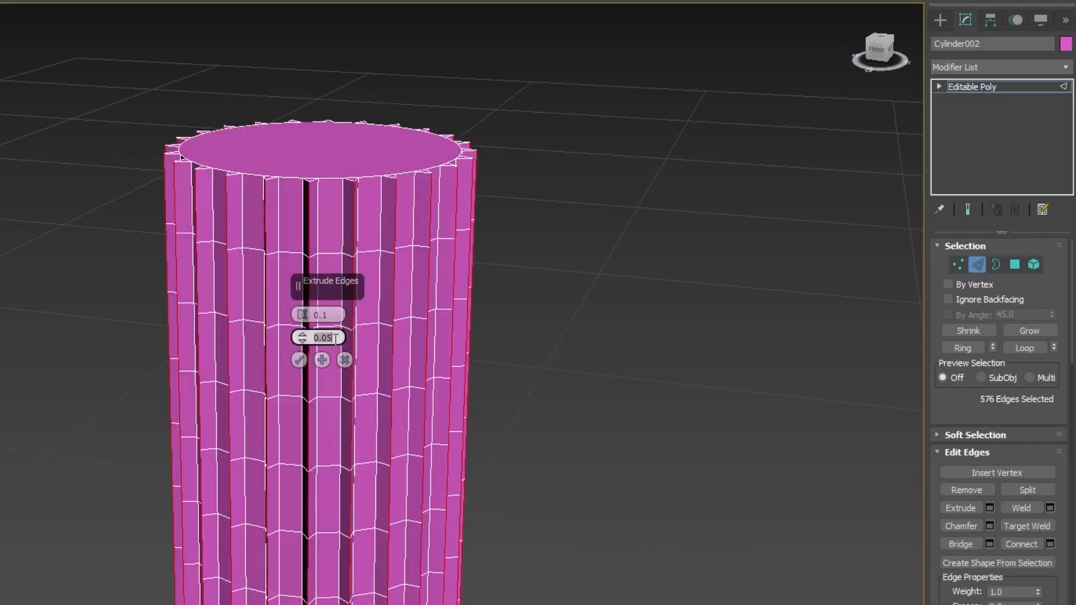
left_click(300, 360)
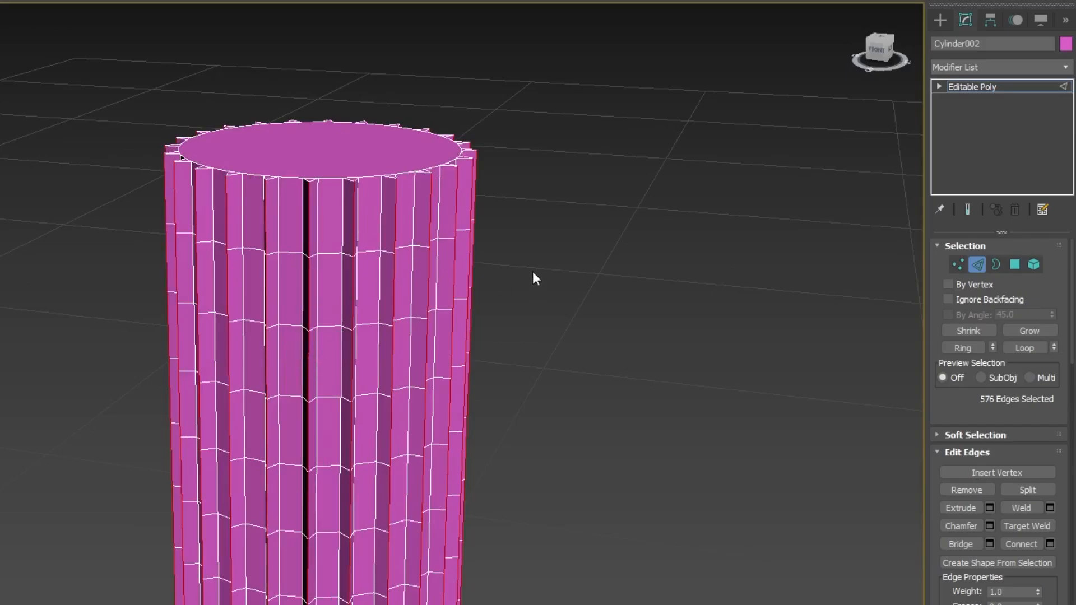
Select both the top and bottom cap polygons of the ribbed cylinder
scroll(533, 271, "down", 3)
middle_click_drag(534, 271, 507, 231, "alt")
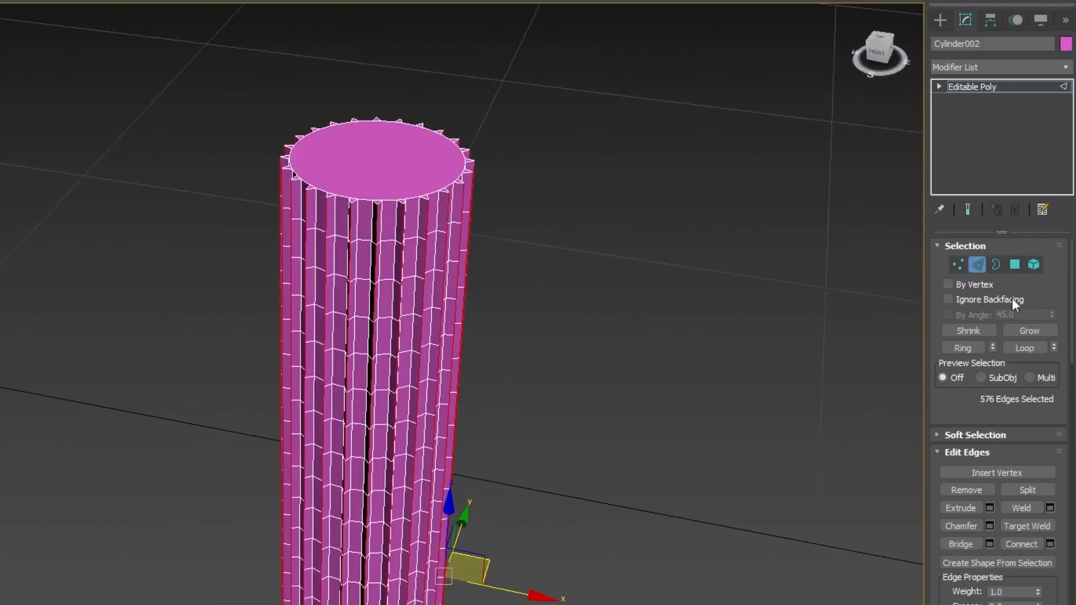
left_click(1018, 265)
left_click(402, 171)
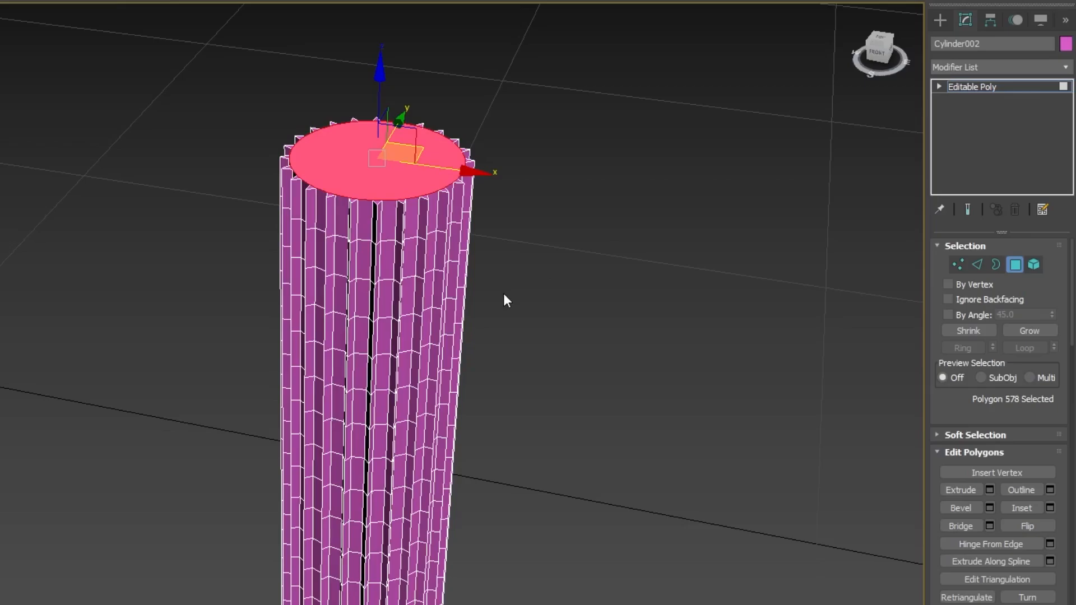
middle_click_drag(503, 293, 452, 160, "alt")
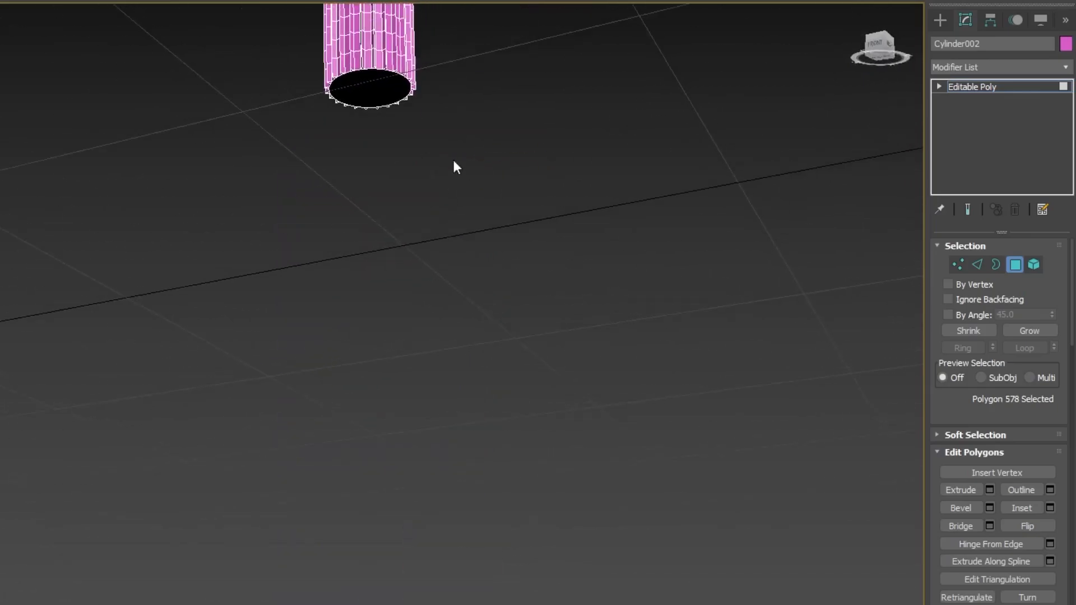
left_click(385, 85, "ctrl")
middle_click_drag(385, 86, 493, 320, "alt")
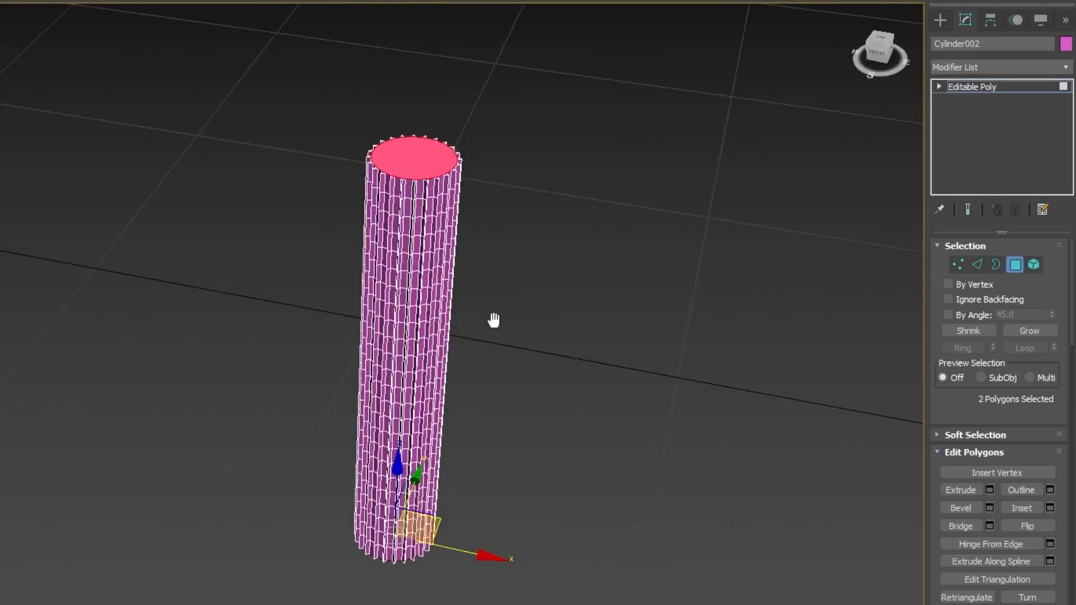
Inset both cap polygons of the ribbed cylinder repeatedly by 0.1, finishing with an inset of 0.2
scroll(465, 185, "up", 4)
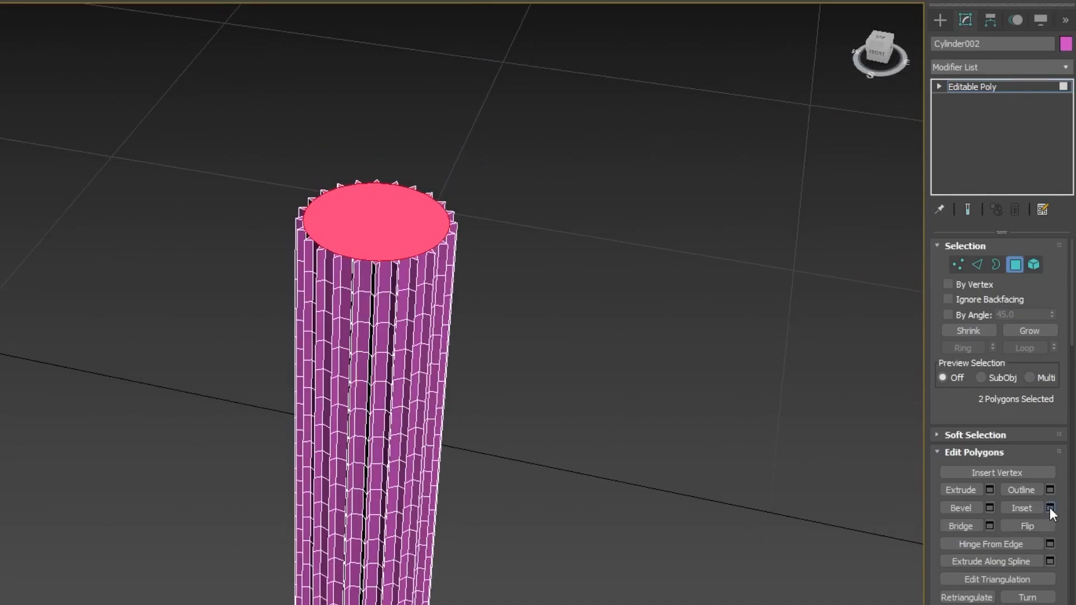
left_click(1049, 508)
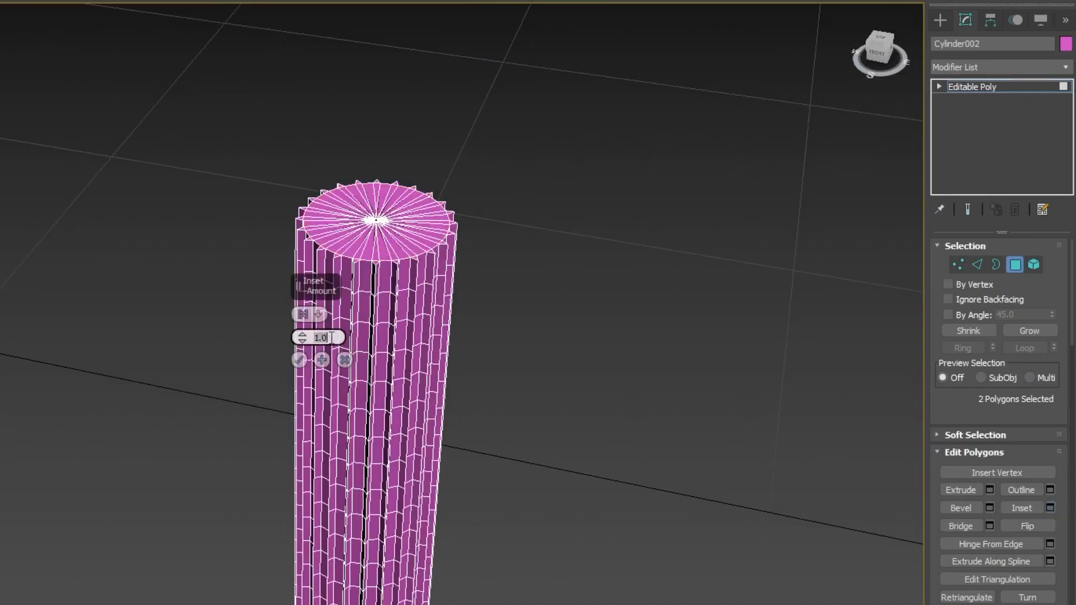
key("Return")
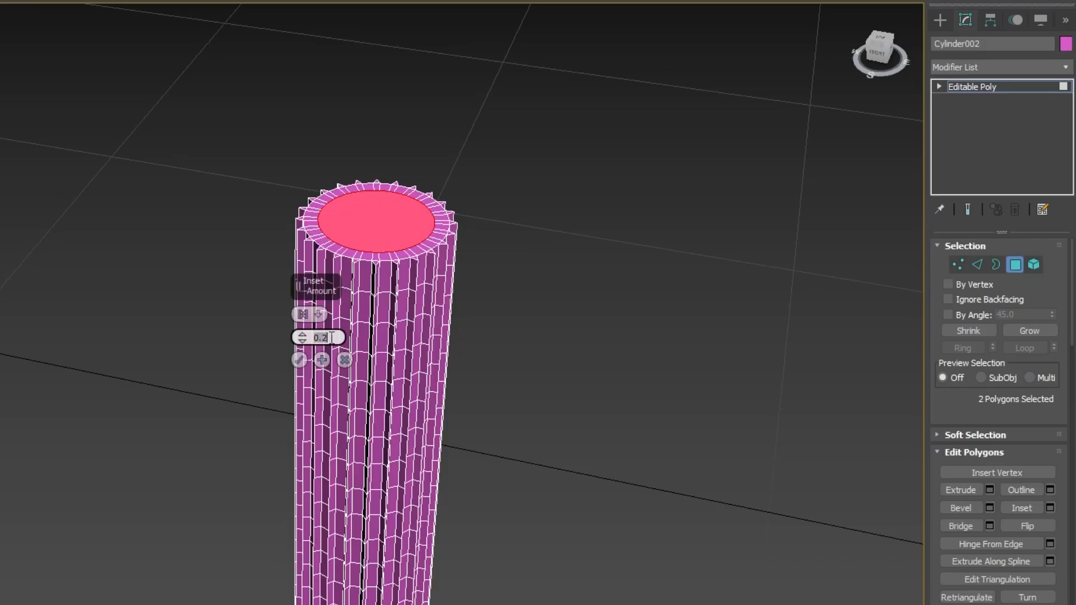
type("0.1")
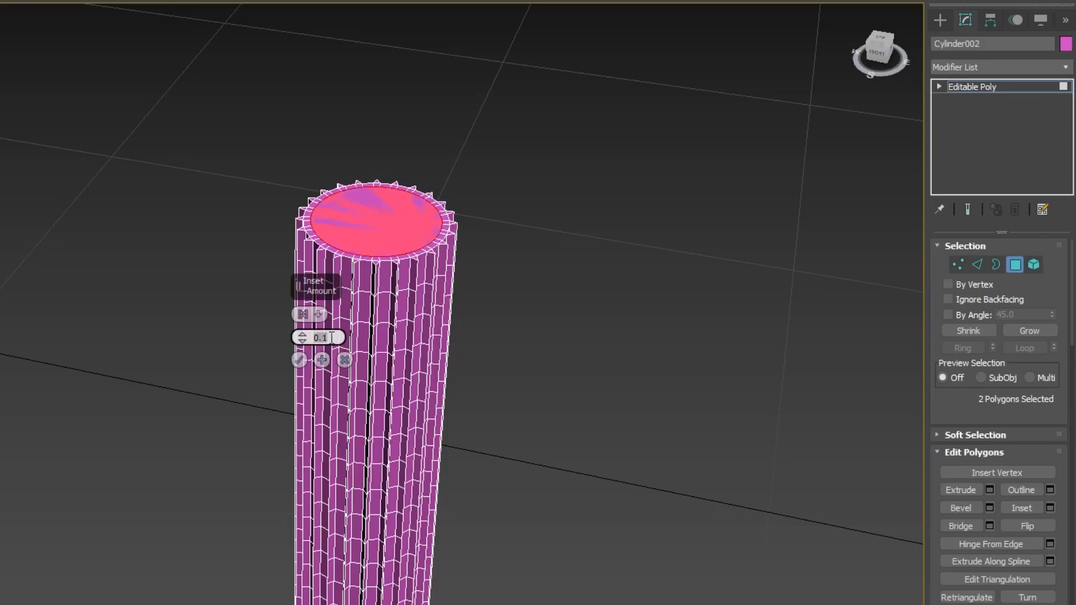
left_click(321, 360)
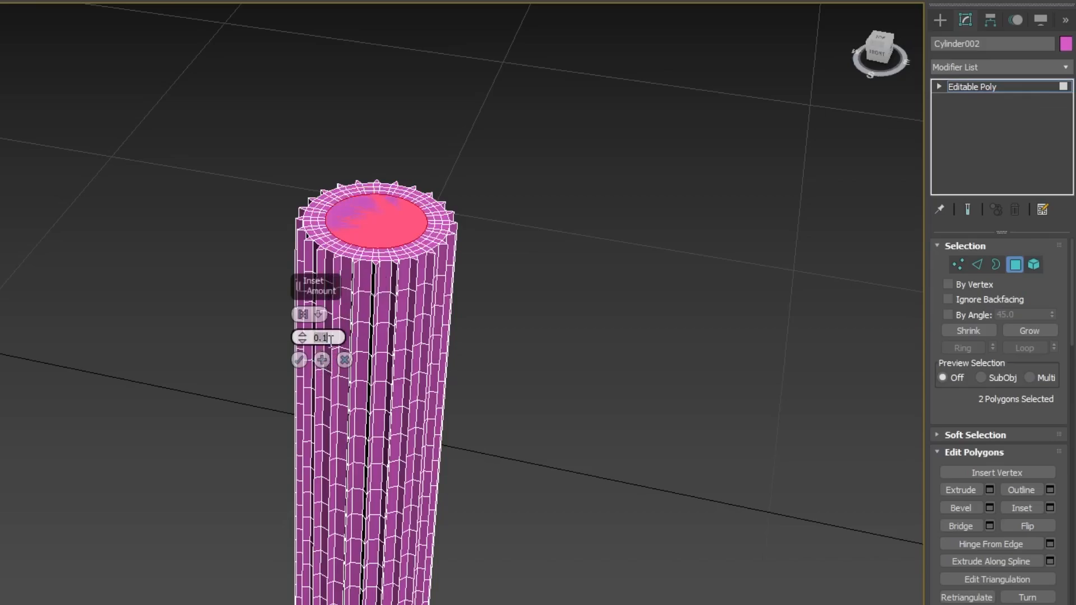
type("0.2")
key("Return")
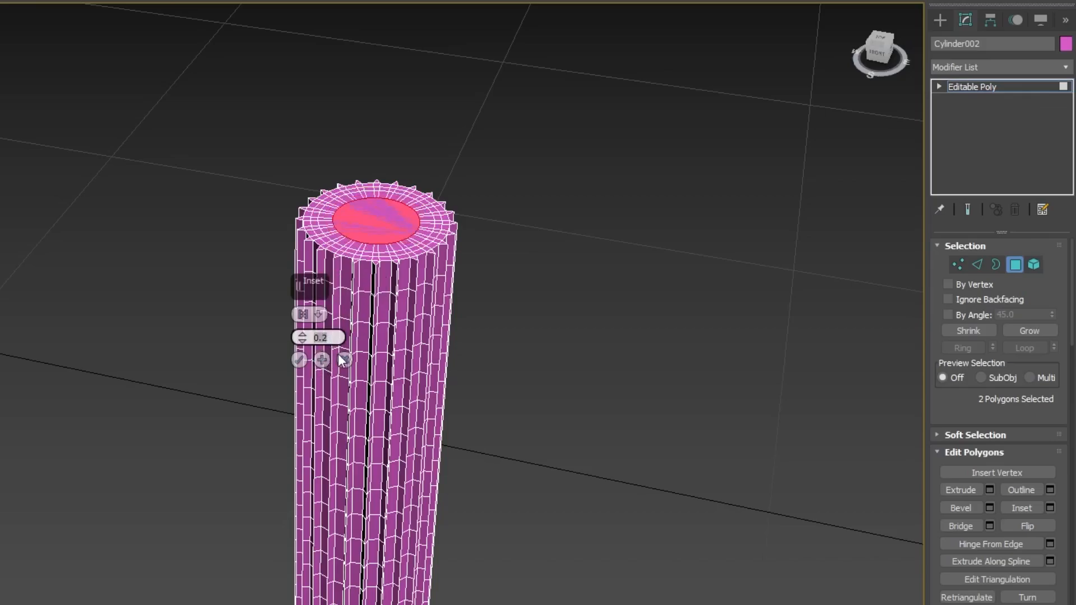
left_click(299, 359)
Deselect the polygons, leave polygon editing on the ribbed cylinder and turn off the edged-faces display
middle_click_drag(586, 322, 535, 250, "alt")
left_click(443, 208)
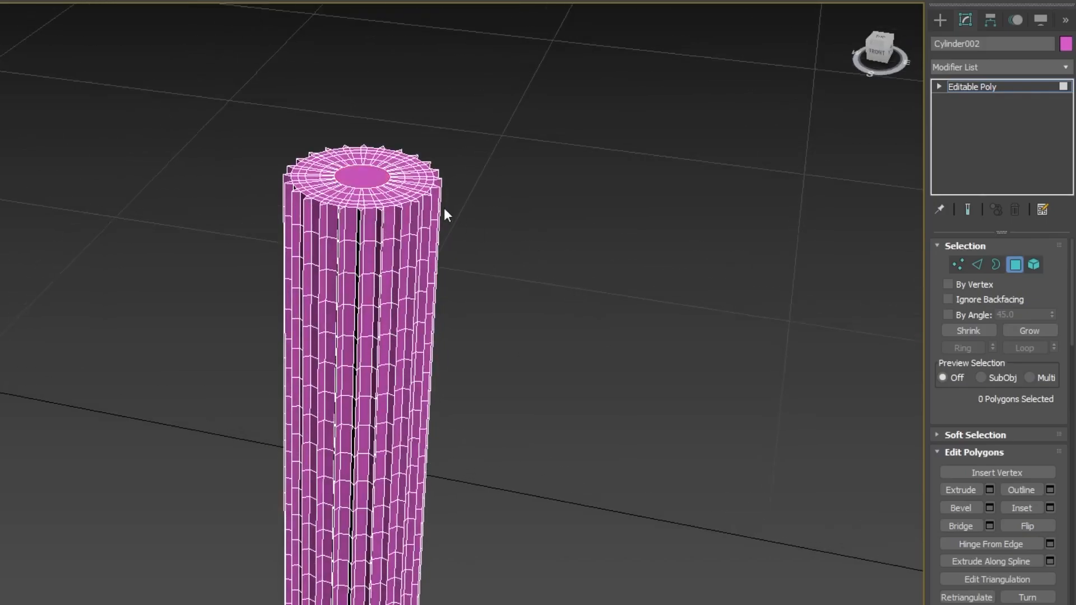
left_click(1015, 265)
key("F4")
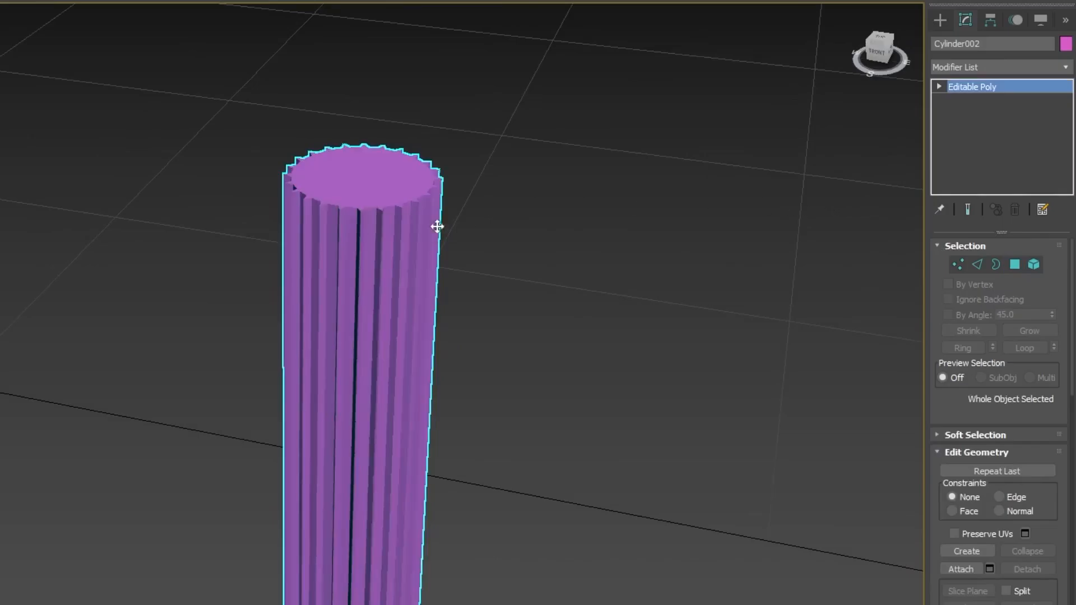
Add a Twist modifier to the ribbed cylinder with an angle of 200 about the Z axis
left_click(988, 67)
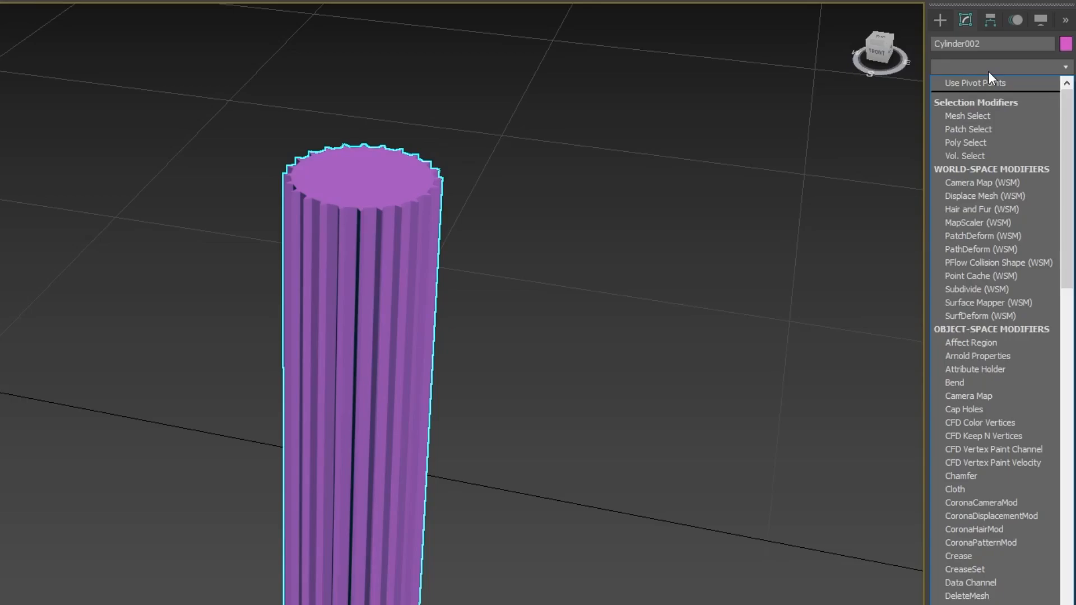
key("t")
key("w")
key("Return")
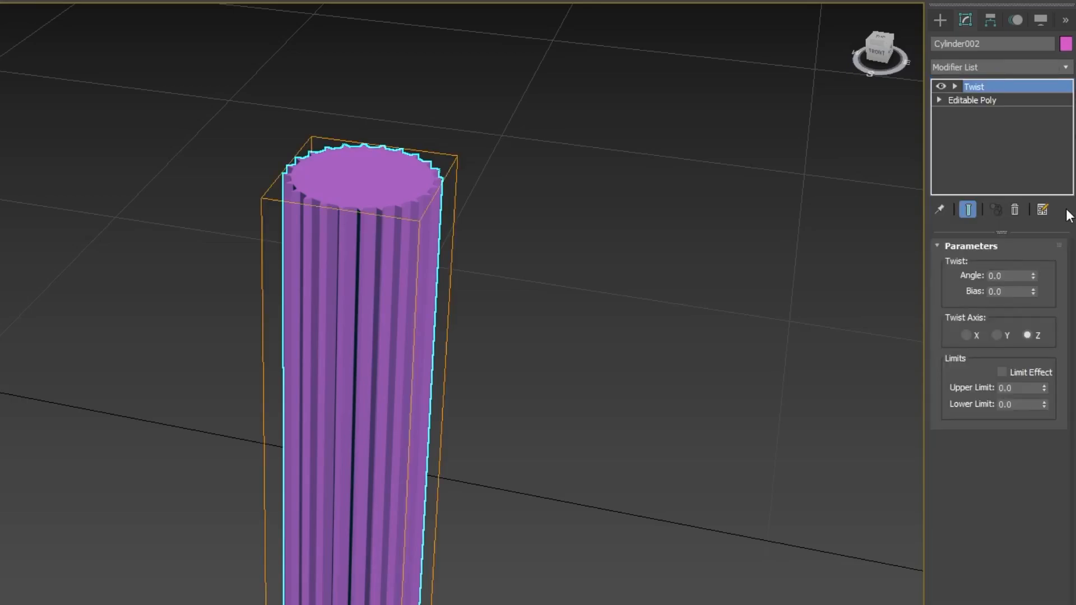
left_click_drag(1032, 276, 1051, 255)
left_click(1023, 272)
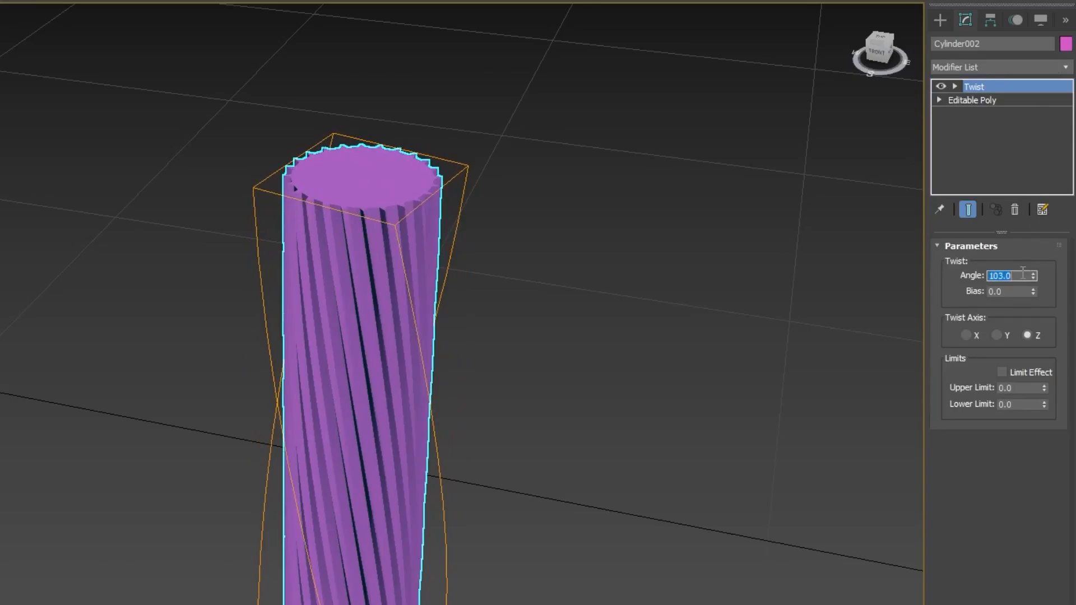
type("200")
key("Return")
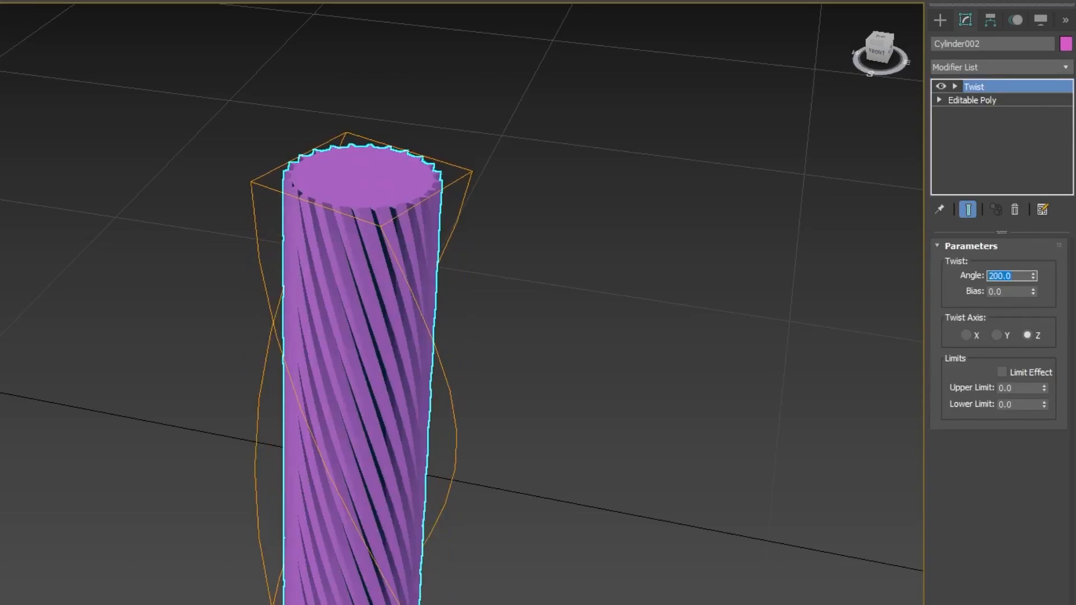
Add an FFD 3x3x3 modifier on top of the Twist
middle_click_drag(534, 311, 509, 221)
scroll(529, 264, "down", 3)
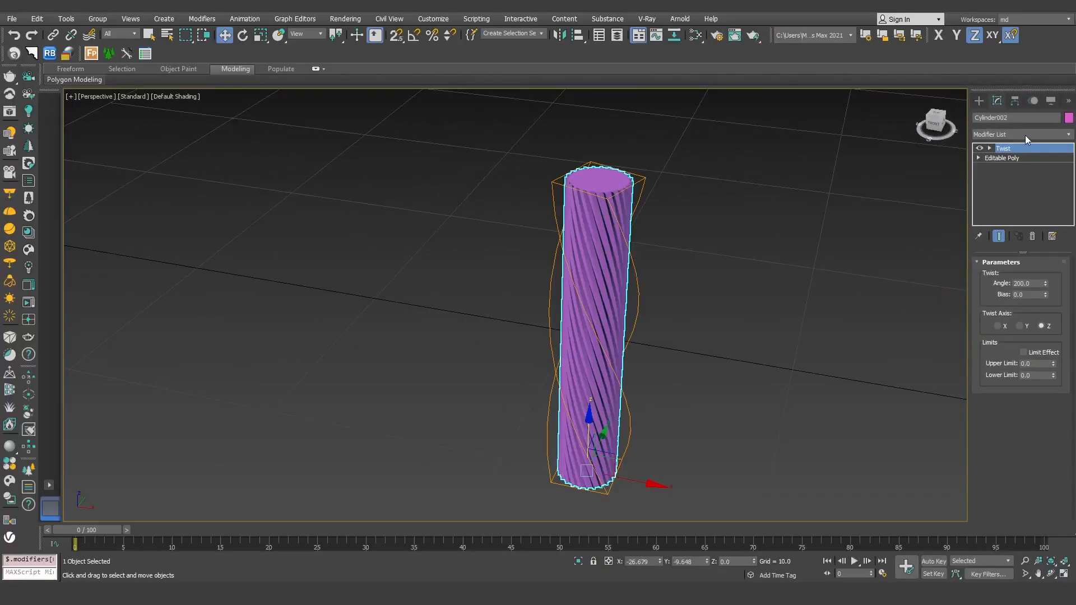
left_click(1025, 137)
key("f")
key("f")
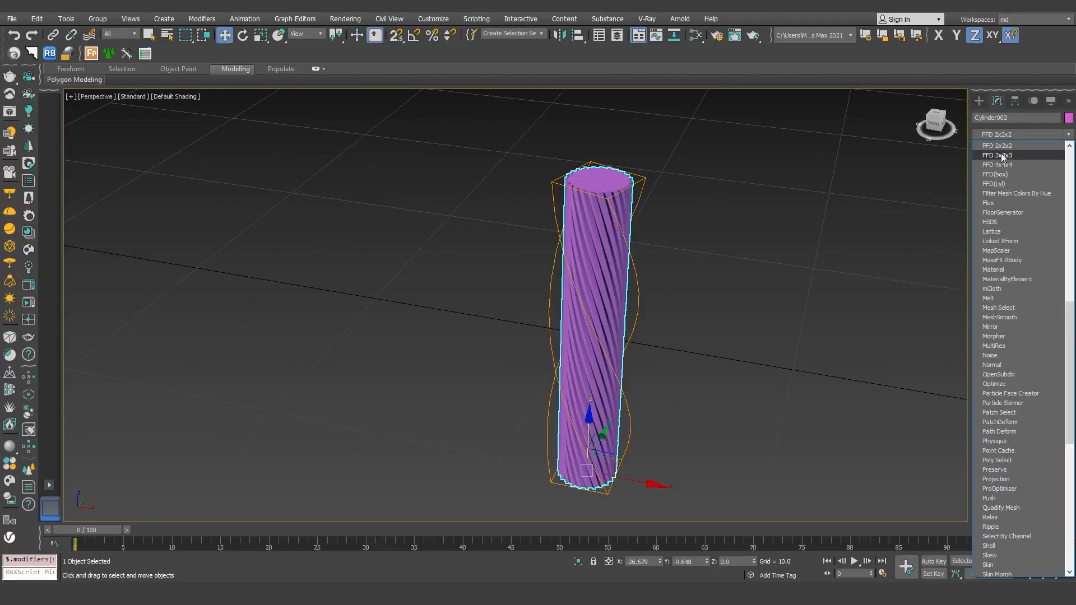
left_click(1020, 155)
In the front view, scale the middle row of FFD control points inward to narrow the column's waist
key("f")
key("z")
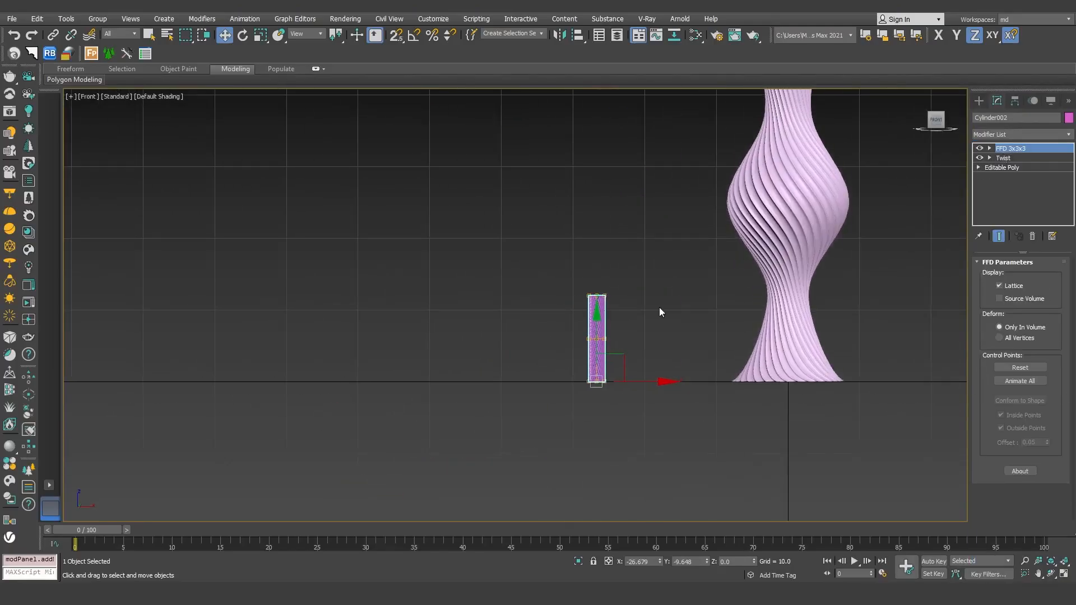
middle_click_drag(651, 293, 661, 286)
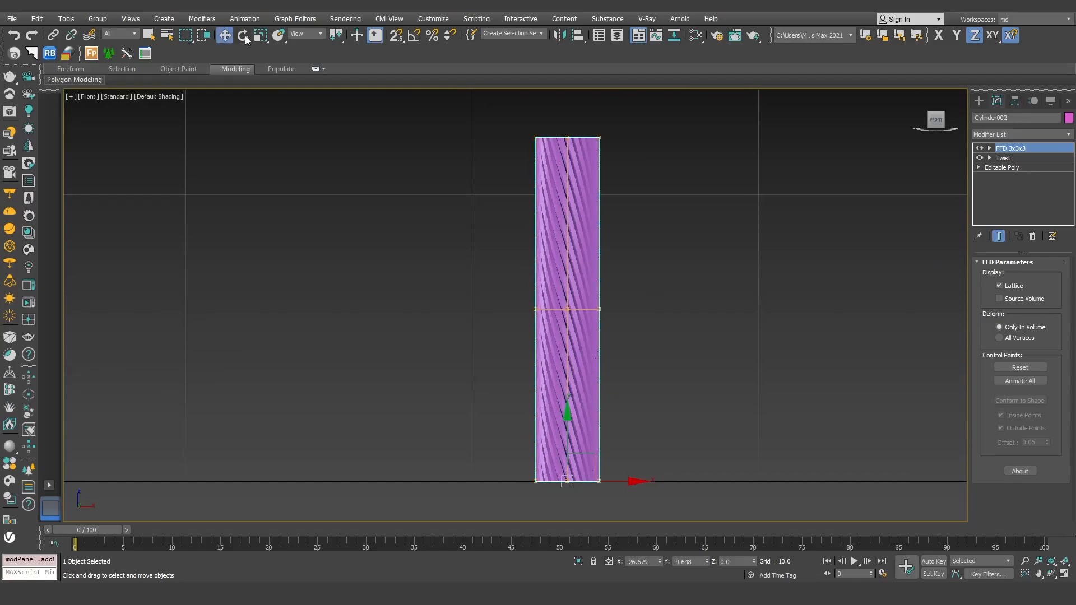
left_click(260, 35)
left_click(989, 148)
left_click(1019, 158)
left_click_drag(553, 317, 522, 327)
left_click_drag(577, 300, 618, 177)
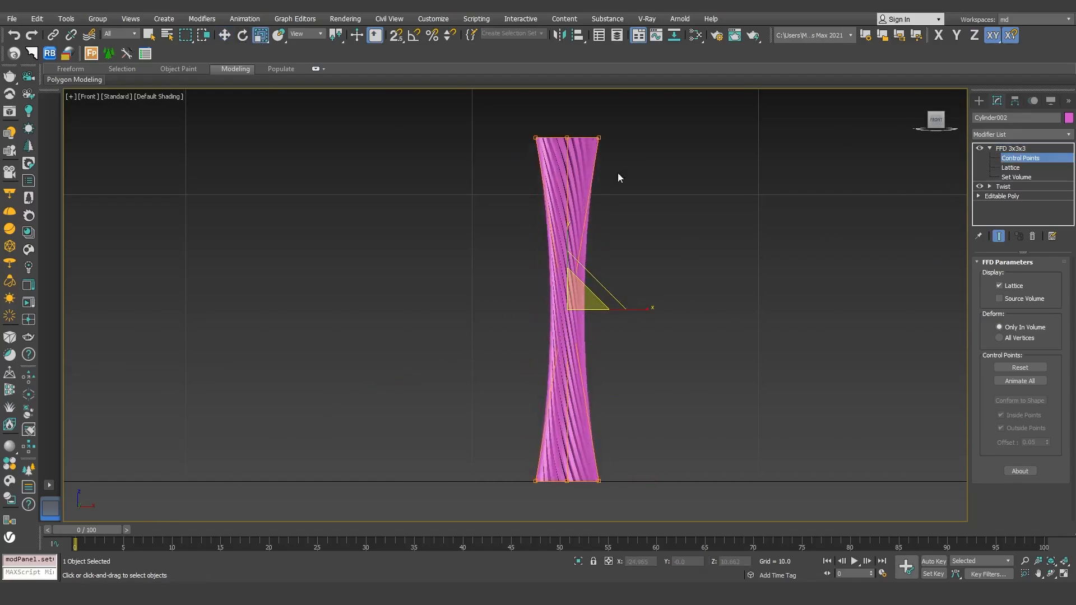
Scale the top and bottom rows of FFD control points slightly outward and readjust the middle row's scale
left_click_drag(503, 162, 502, 157)
left_click_drag(575, 136, 576, 130)
left_click_drag(630, 449, 490, 522)
left_click_drag(570, 478, 572, 470)
left_click_drag(656, 232, 454, 343)
left_click_drag(572, 302, 377, 463)
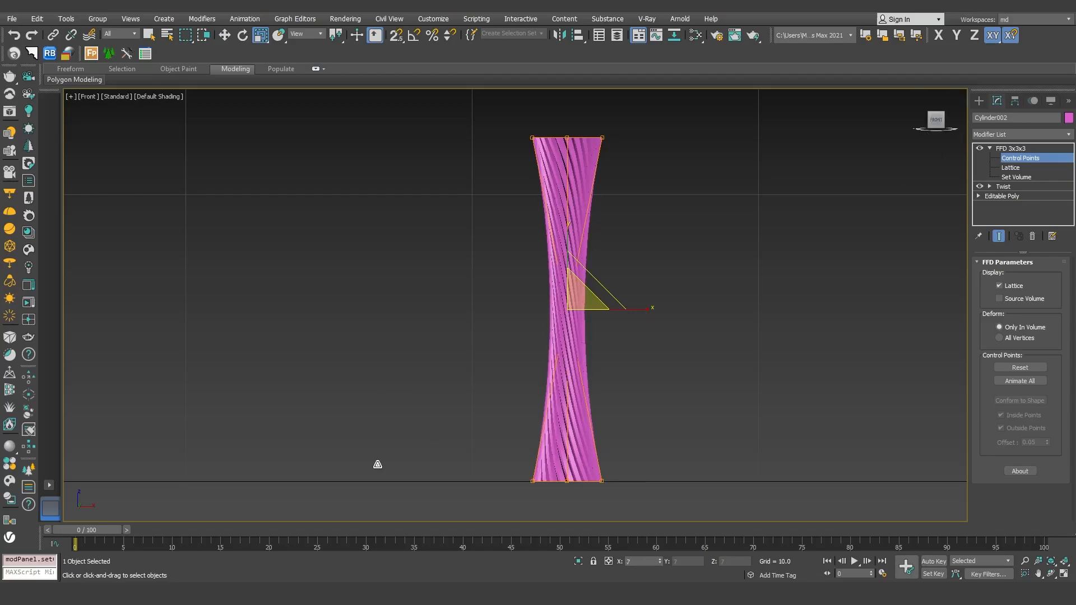
Return to the perspective view and smooth the twisted column with a TurboSmooth modifier at 2 iterations
key("p")
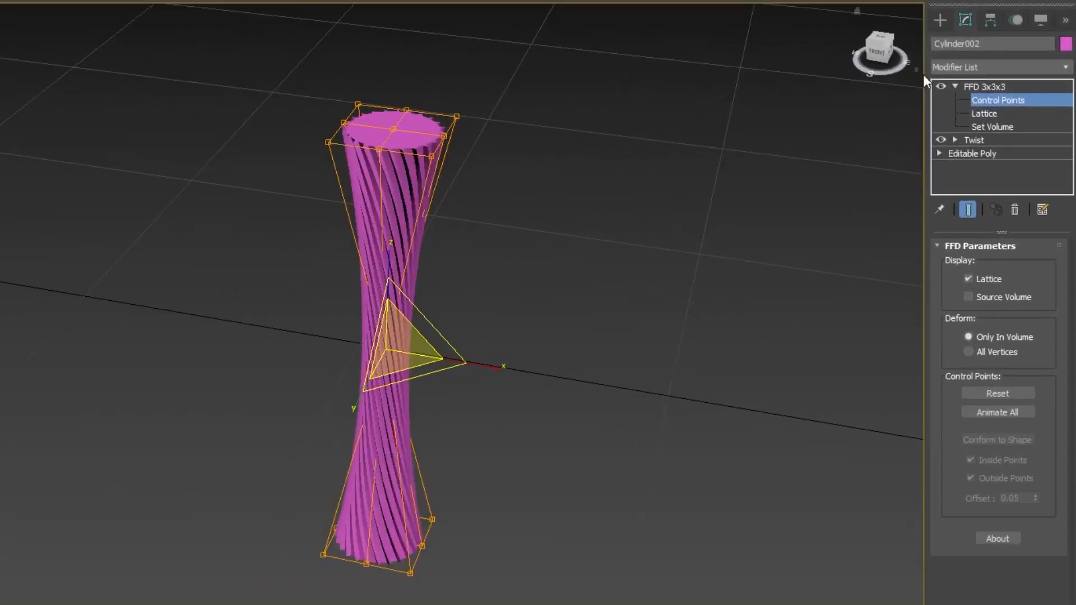
left_click(630, 298)
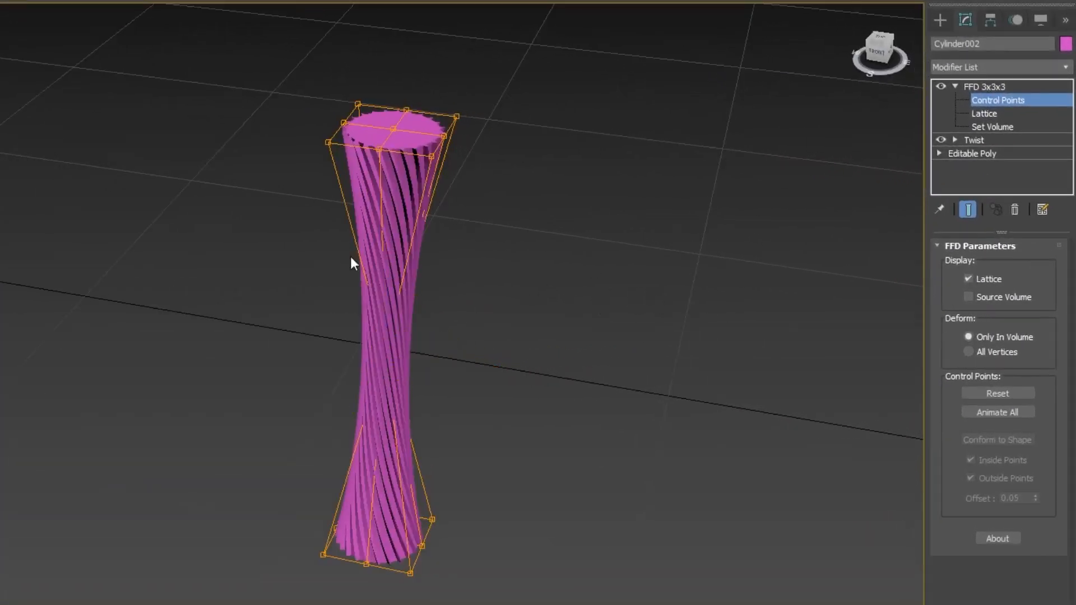
left_click(1003, 66)
type("t")
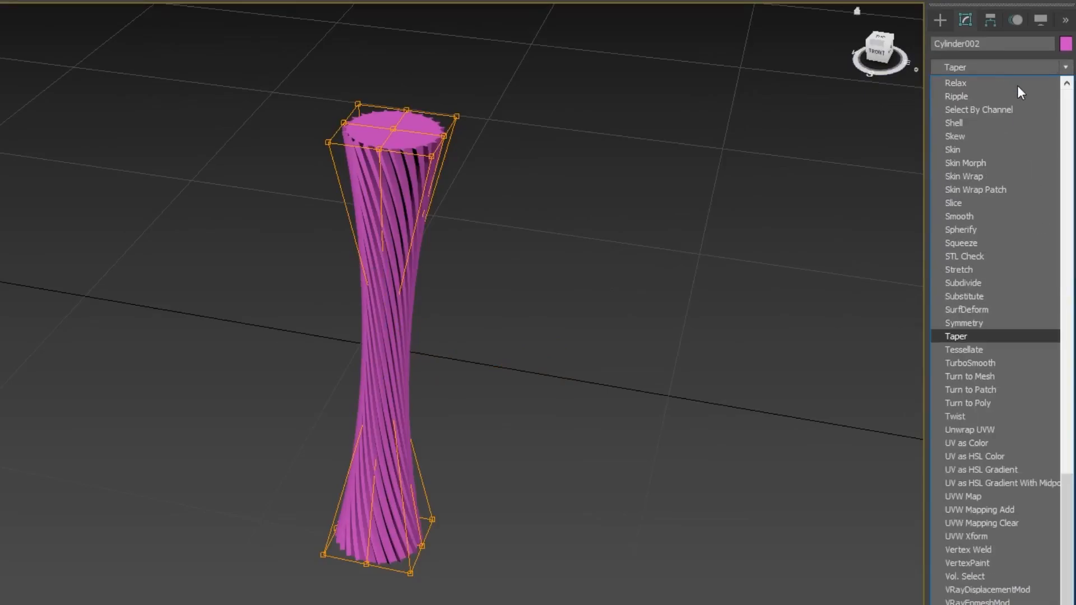
left_click(979, 363)
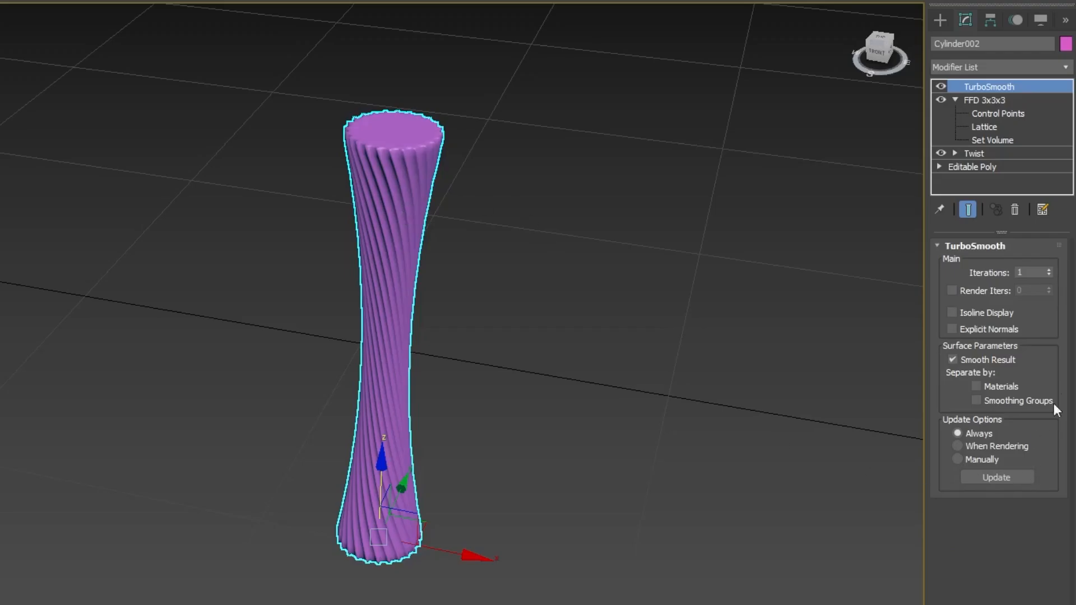
left_click(1049, 269)
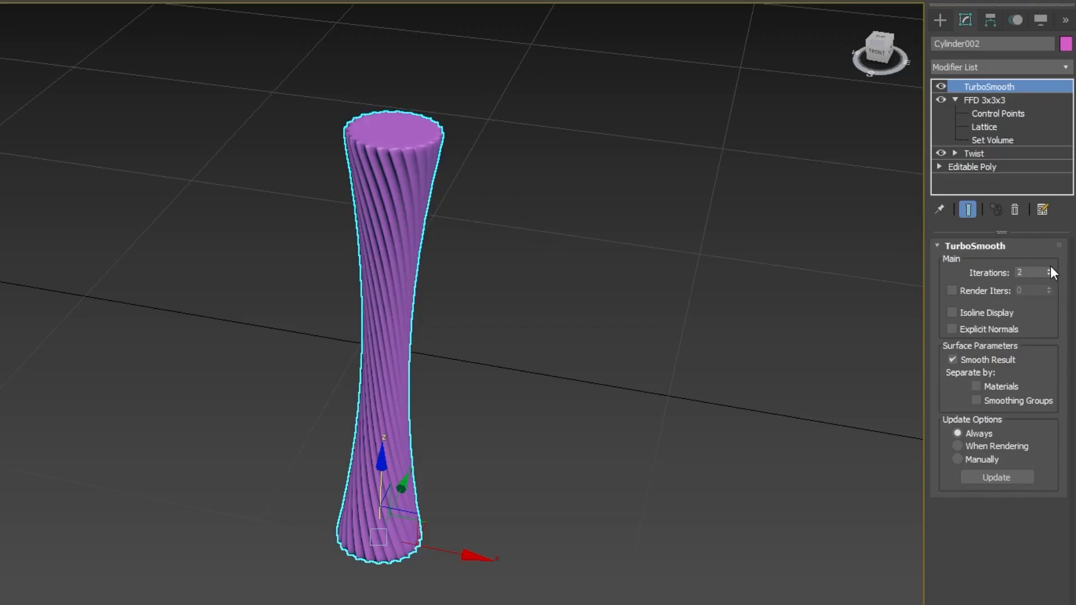
Examine the smoothed small column next to the large vase, then up close
left_click(598, 304)
scroll(505, 287, "down", 3)
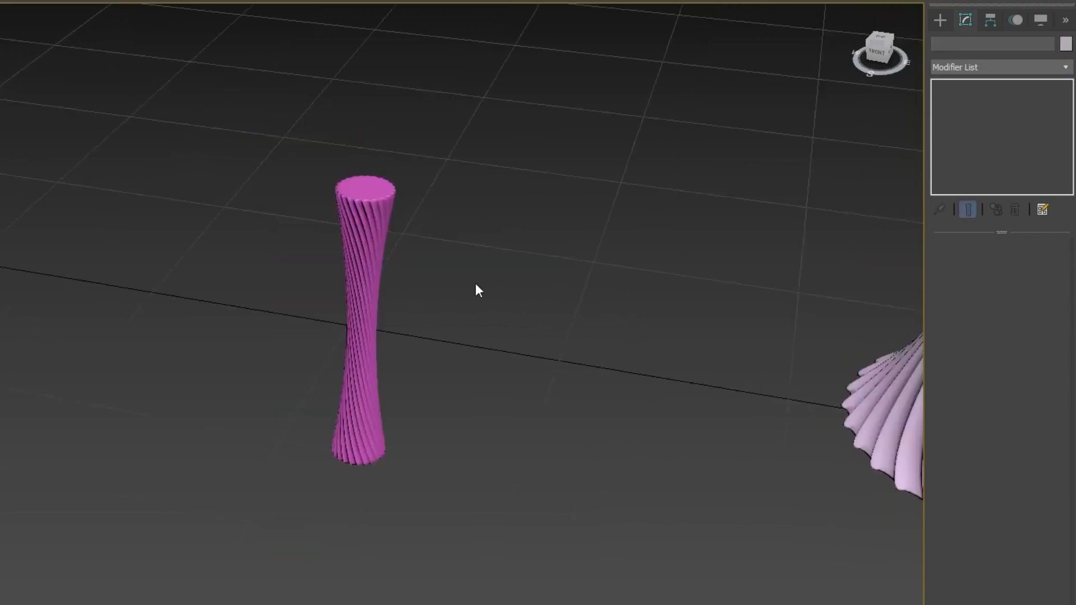
scroll(475, 283, "down", 5)
middle_click_drag(559, 273, 477, 411)
middle_click_drag(530, 288, 520, 324)
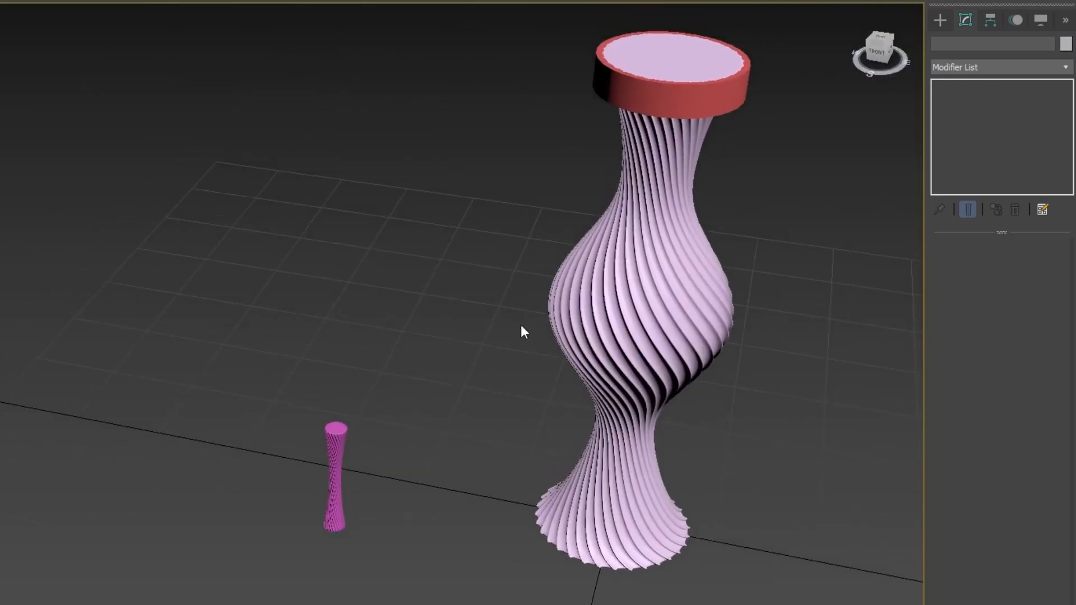
left_click(328, 474)
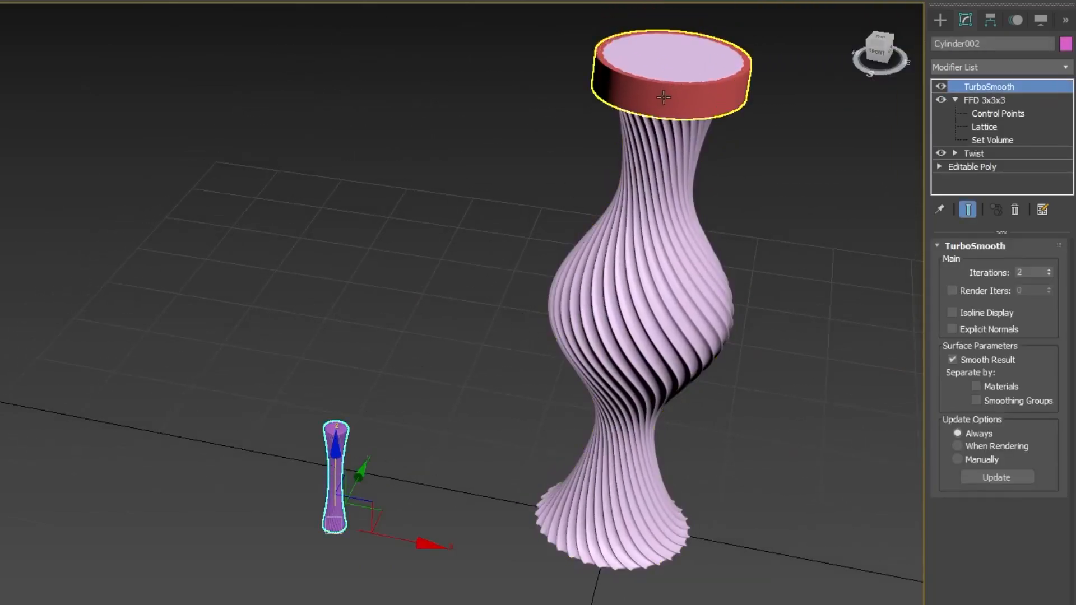
scroll(318, 473, "up", 4)
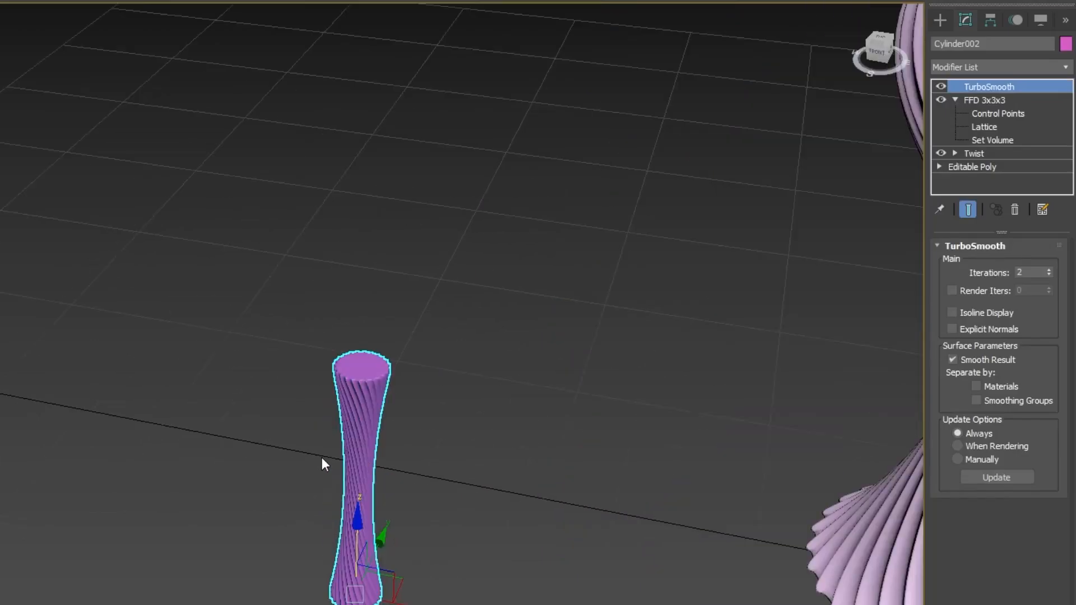
middle_click_drag(322, 459, 349, 307)
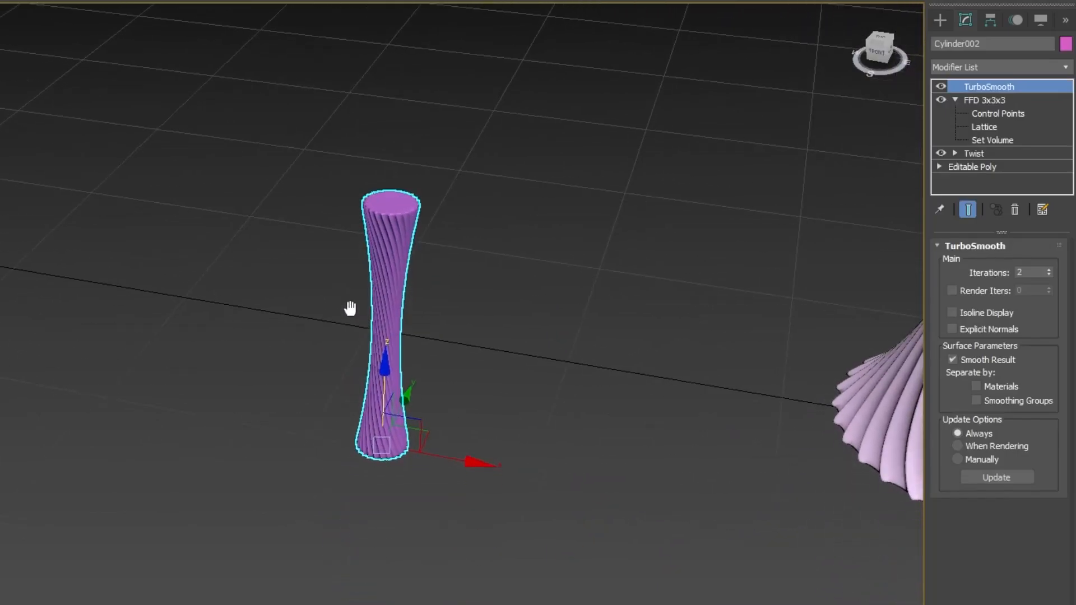
Add a Bend modifier to the small column with an angle of 90 about the Z axis
left_click(981, 69)
key("b")
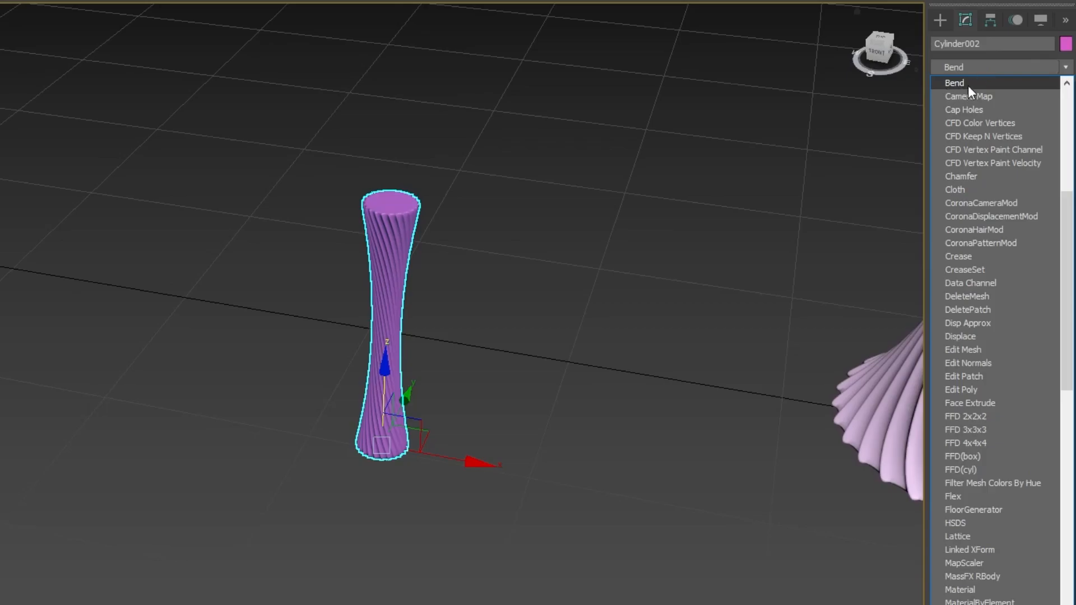
left_click(967, 84)
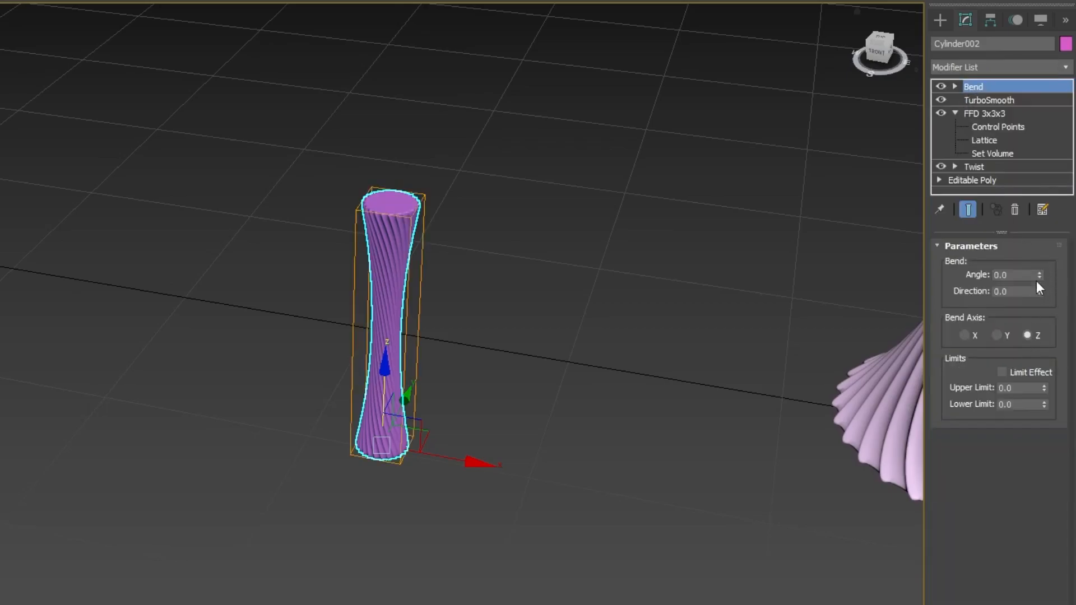
left_click_drag(1038, 273, 1040, 247)
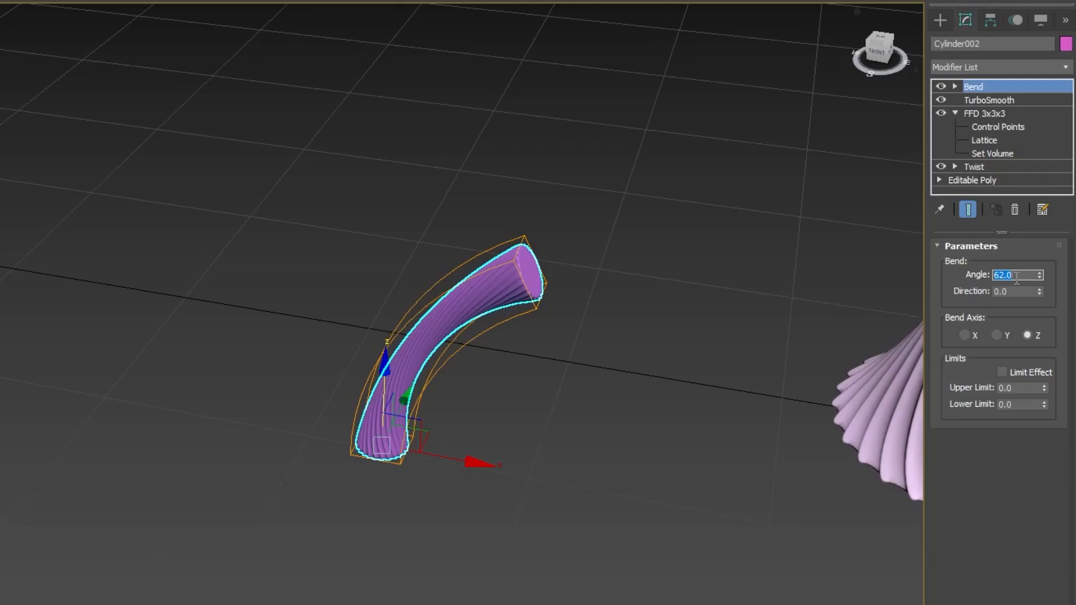
type("90")
key("Return")
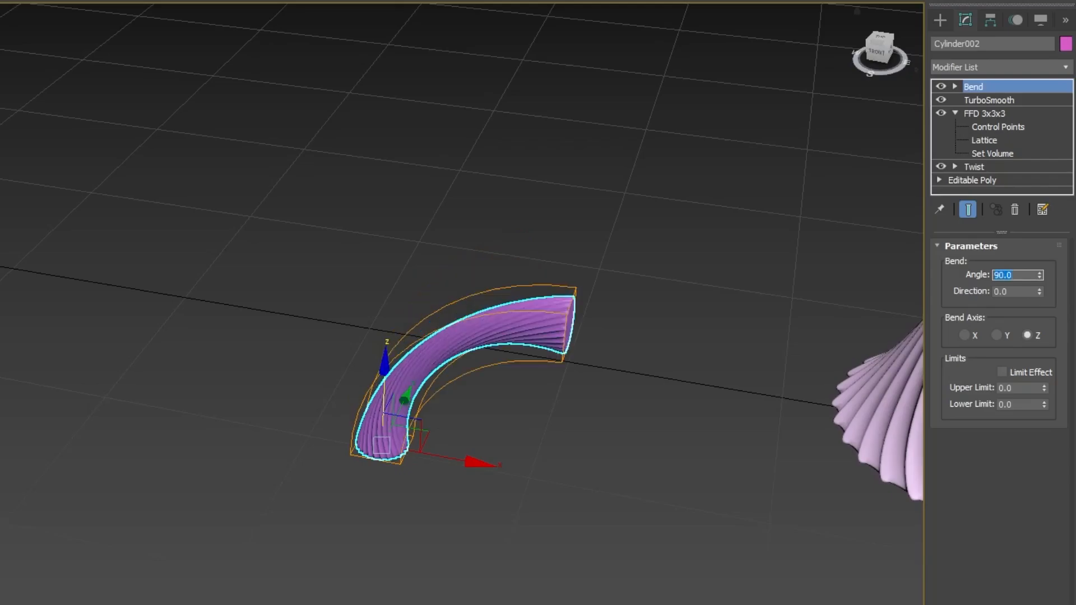
left_click(616, 409)
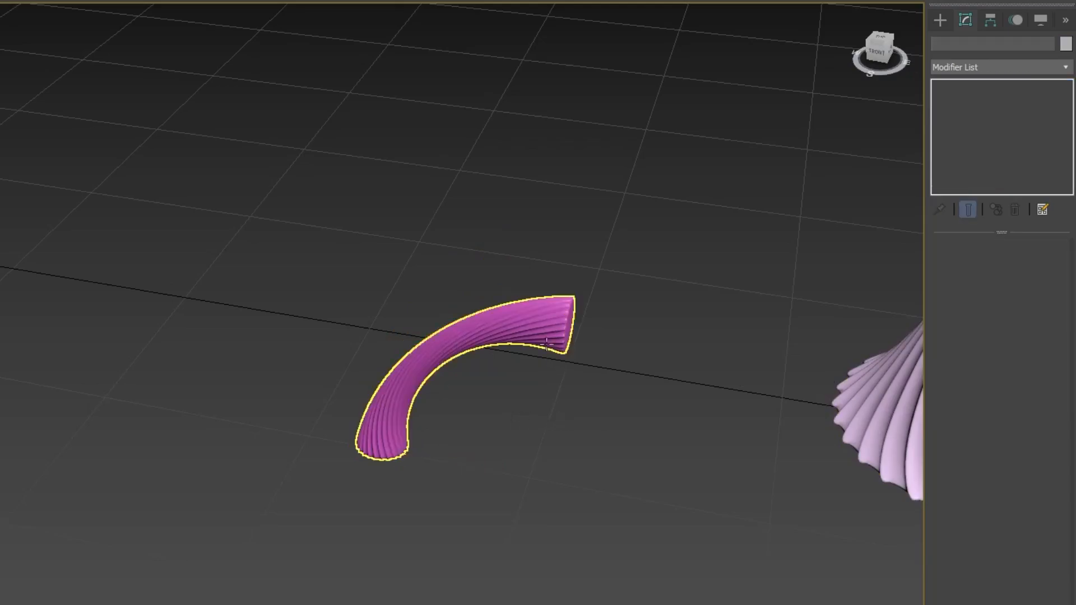
Try rotating the bent column freehand, and undo the rotation
left_click(580, 335)
key("e")
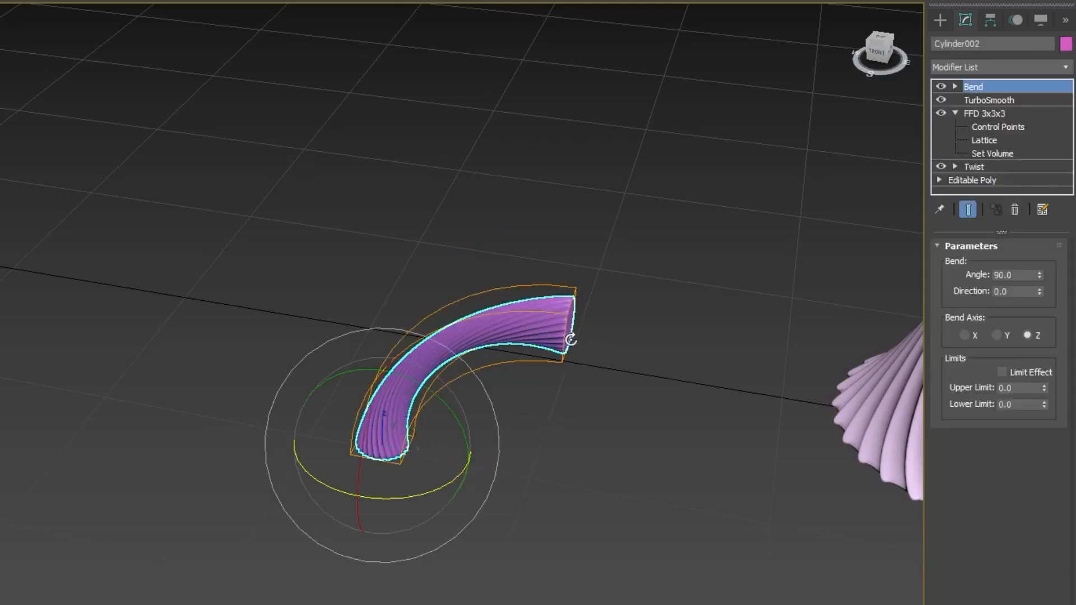
left_click_drag(443, 400, 326, 357)
key("ctrl+z")
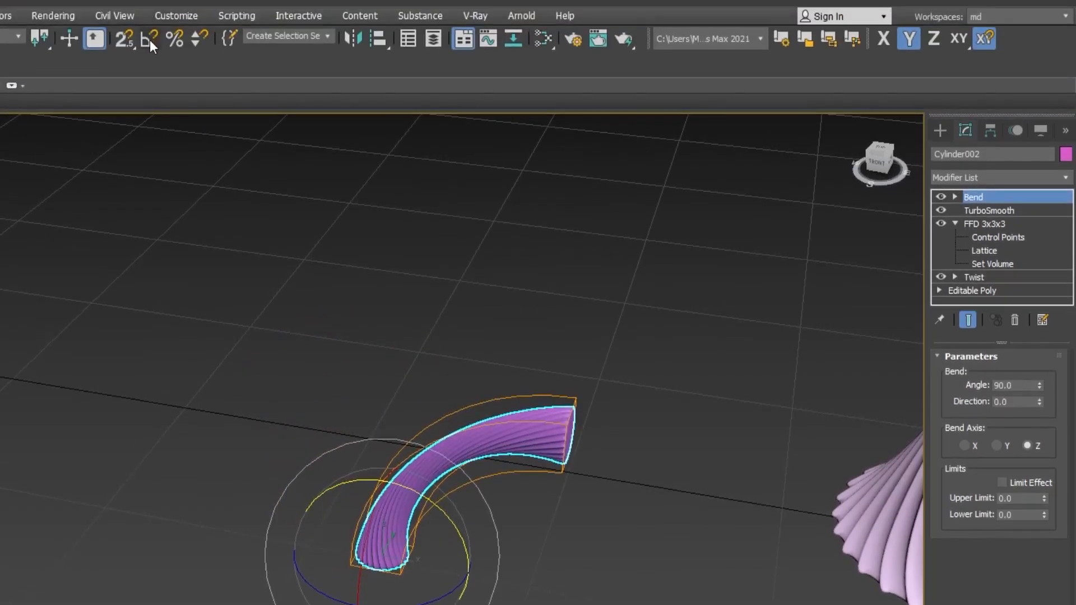
Rotate the bent column 90 degrees about the Y axis using angle snap
left_click_drag(444, 565, 375, 488)
left_click_drag(375, 377, 374, 377)
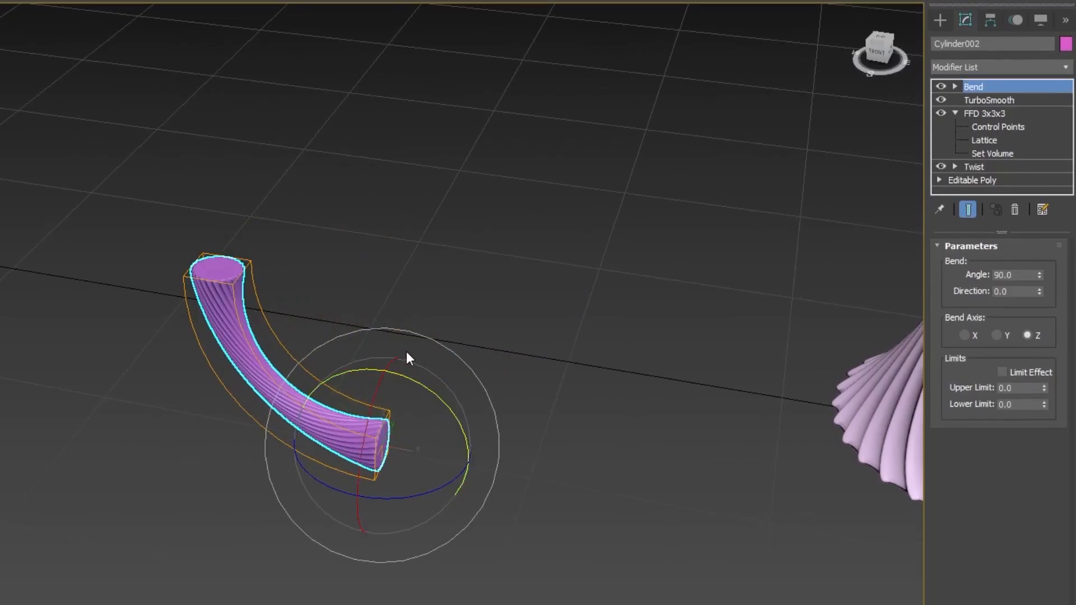
middle_click_drag(568, 331, 506, 363)
scroll(506, 363, "down", 3)
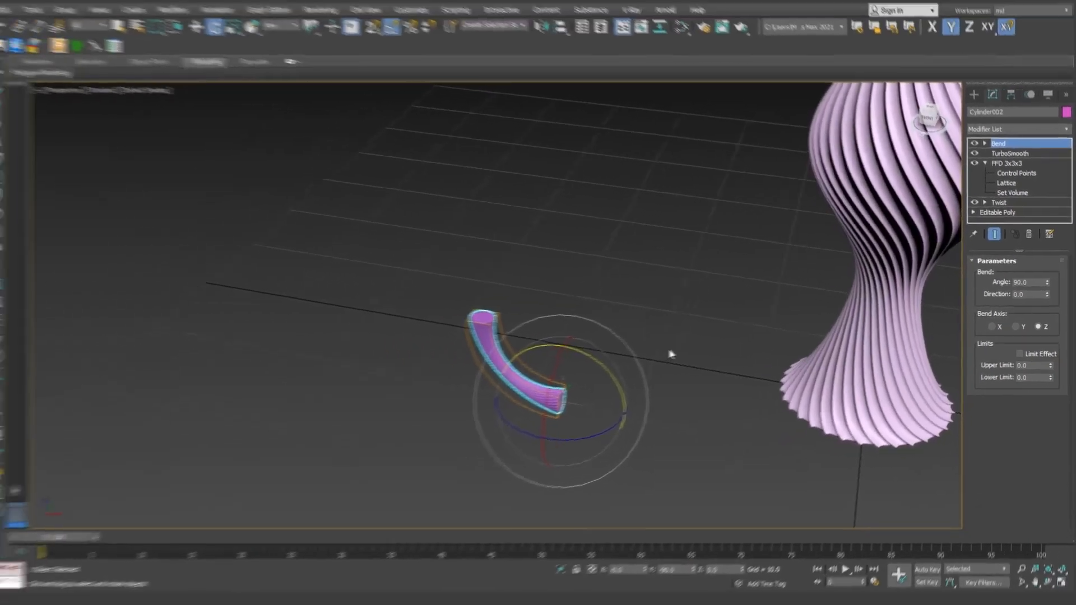
Raise the bent column along the Z axis to the height of the vase's rim tube
key("w")
scroll(683, 347, "down", 4)
middle_click_drag(683, 347, 638, 392)
left_click_drag(597, 353, 614, 157)
middle_click_drag(717, 221, 684, 286)
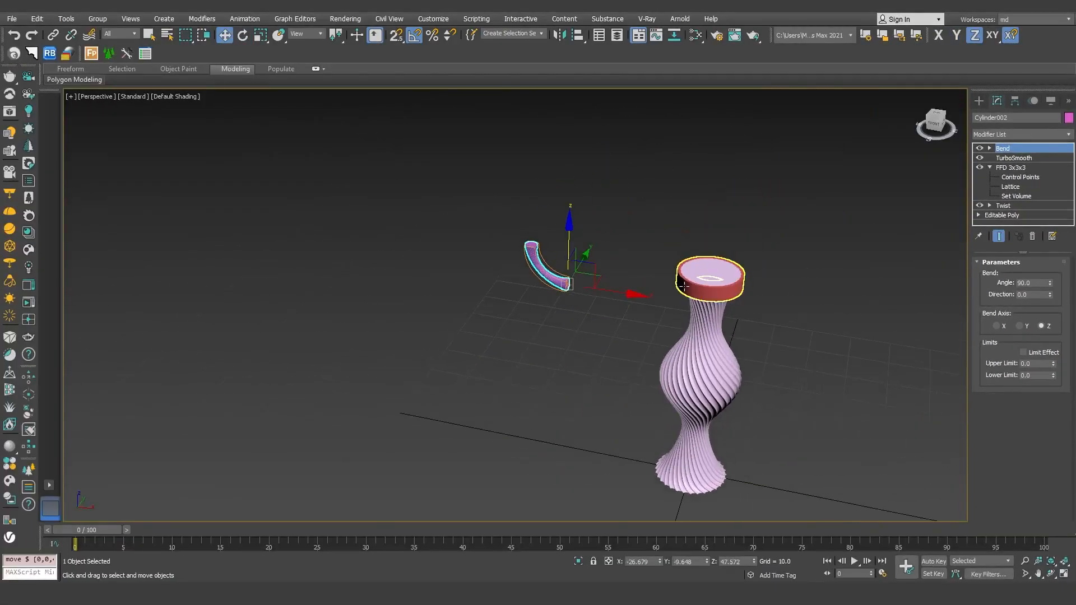
In the top view, move the bent column so its end meets the rim tube on the vase's X axis
key("t")
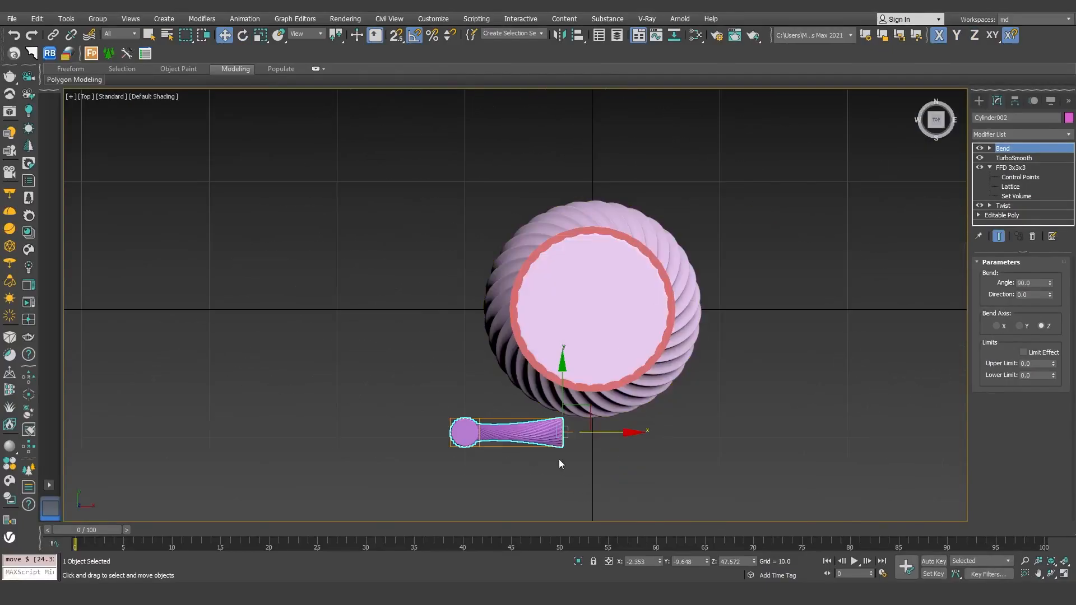
left_click_drag(541, 371, 514, 310)
key("s")
key("p")
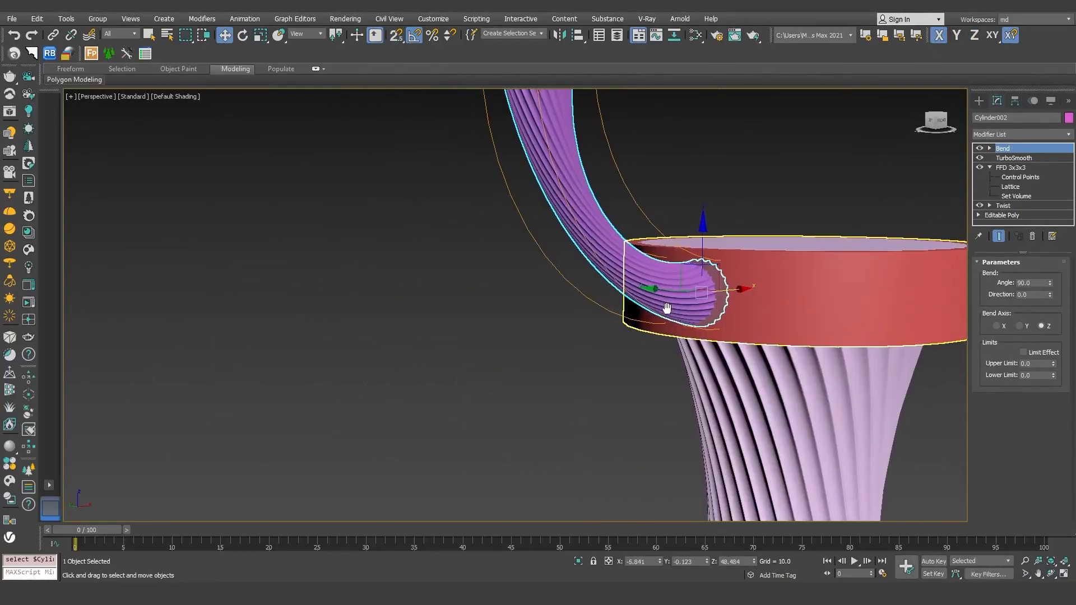
middle_click_drag(775, 284, 671, 302)
scroll(670, 301, "down", 5)
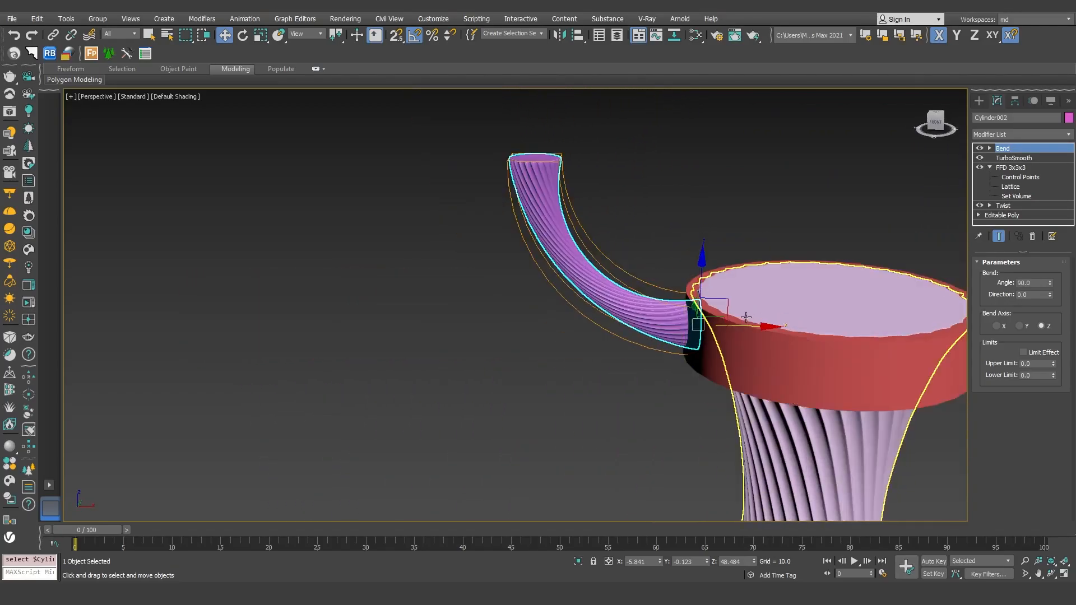
Move only the bent column's pivot along X to the vase's centre, using snapping in the top view
key("t")
middle_click_drag(738, 311, 729, 311)
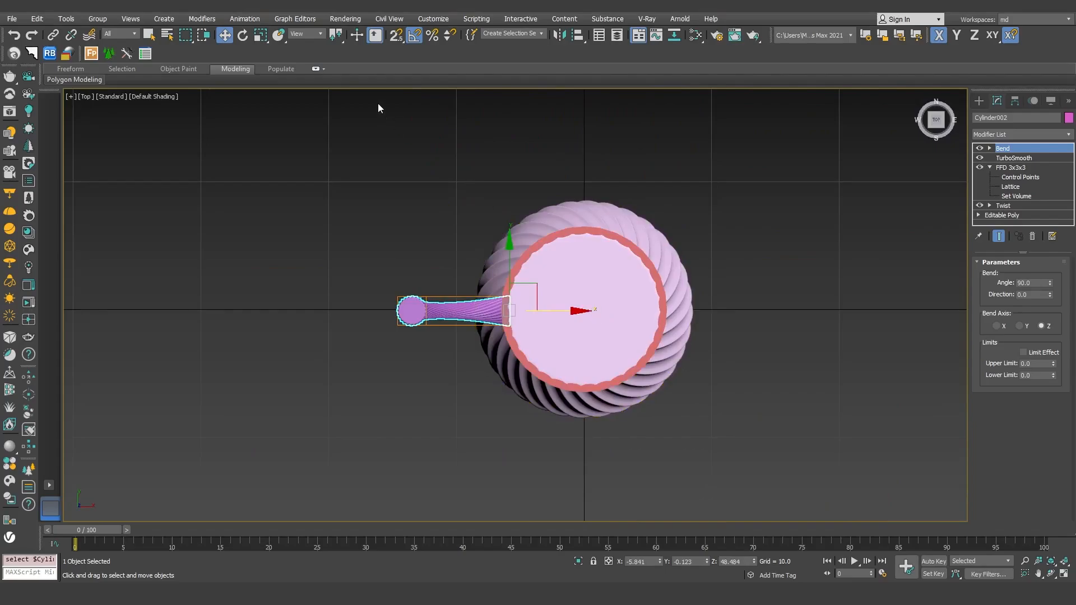
left_click(243, 37)
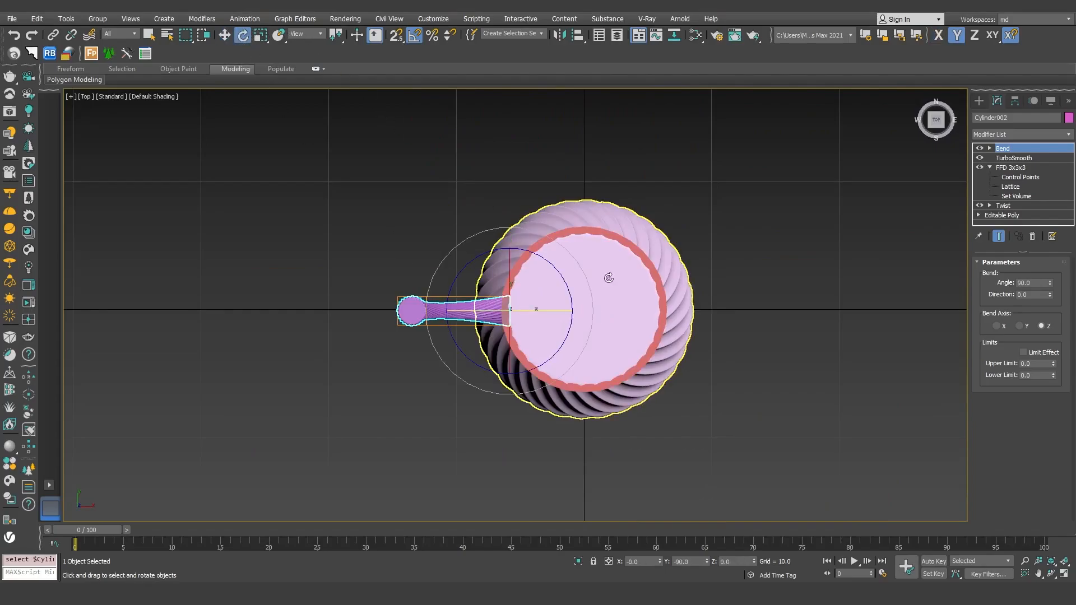
left_click(1014, 101)
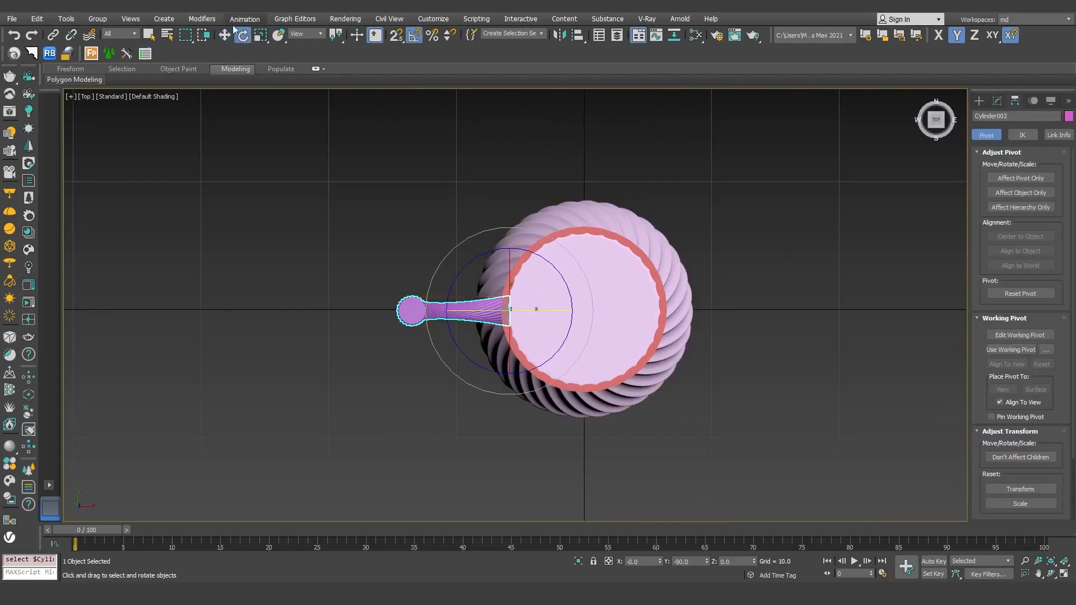
key("w")
left_click(1029, 178)
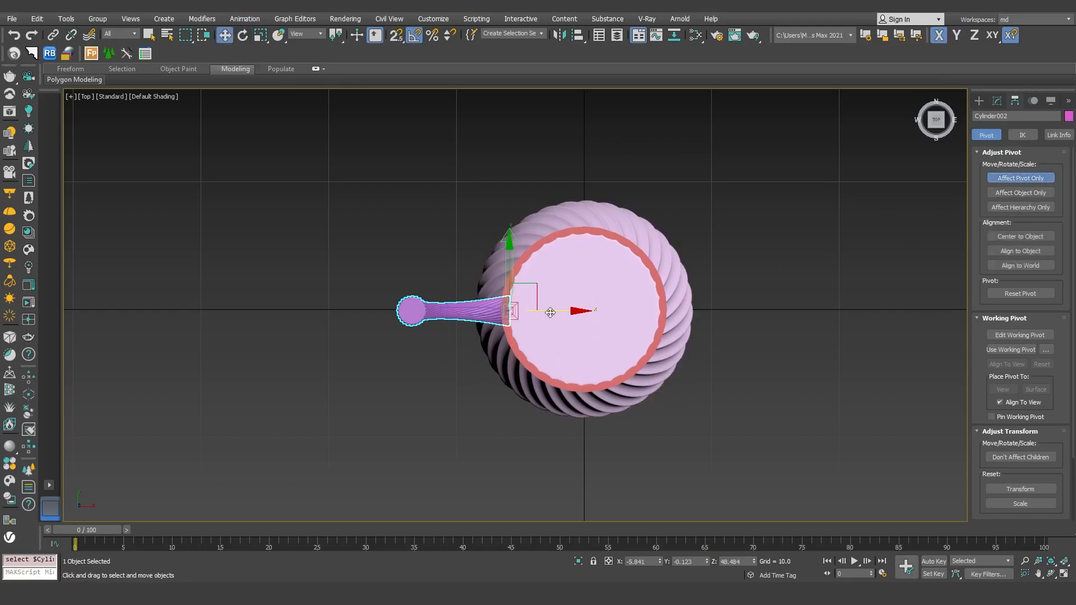
mouse_move(573, 309)
left_mouse_down()
mouse_move(516, 308)
mouse_move(600, 305)
mouse_move(584, 311)
left_mouse_up()
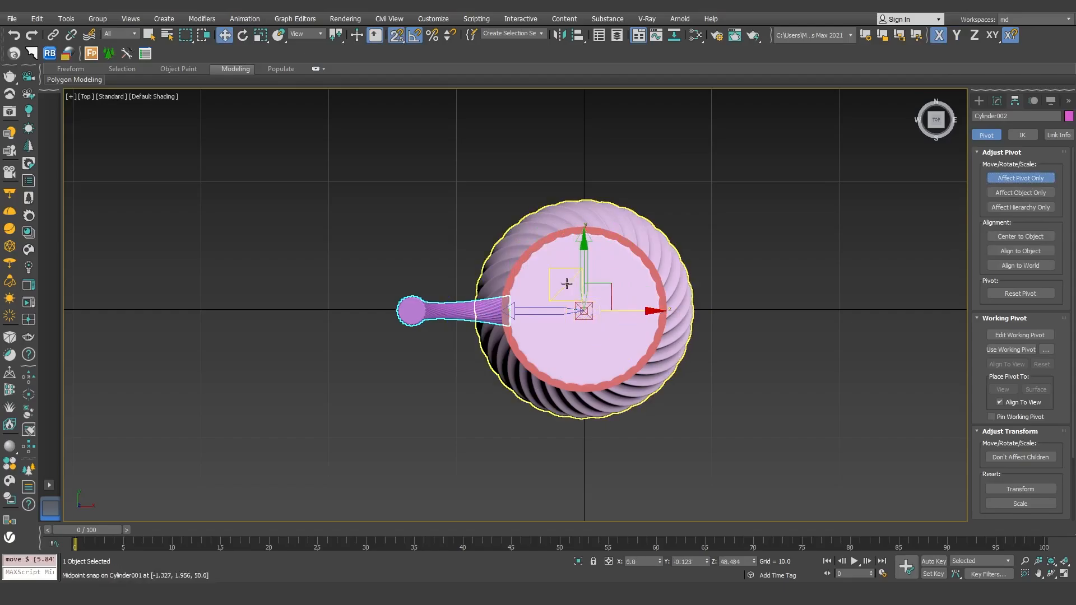
key("e")
left_click(1027, 183)
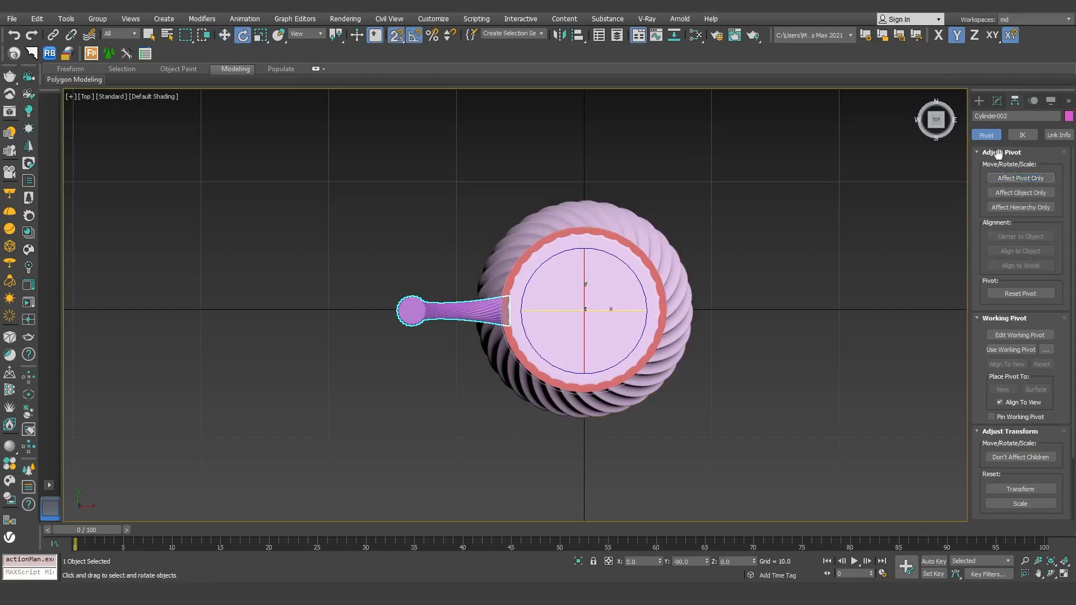
Clone the bent column around the vase at 120-degree spacing, making 2 copies, and check them in perspective
scroll(590, 278, "up", 1)
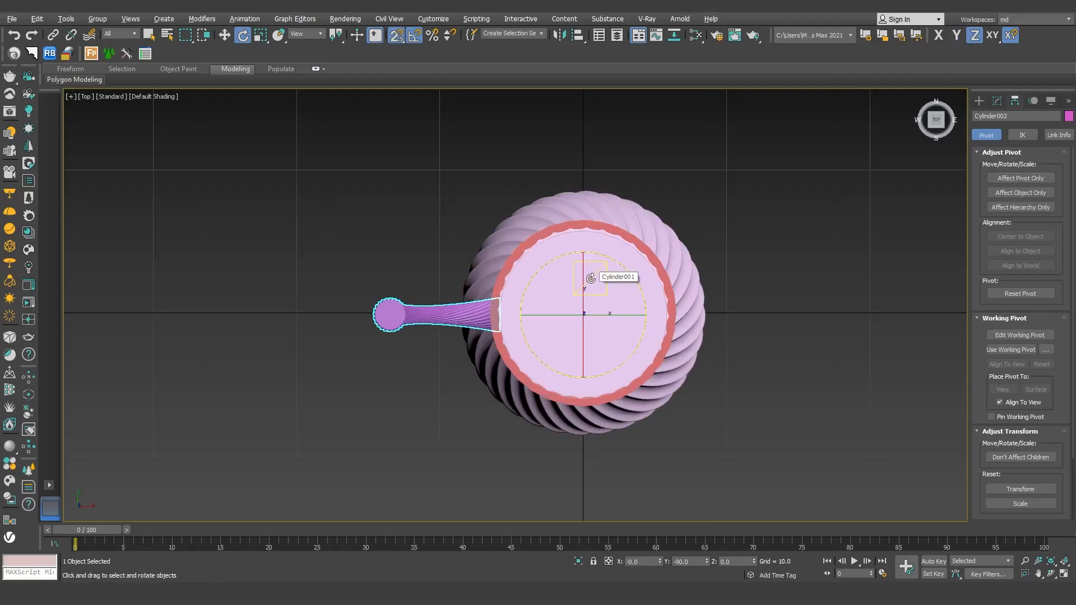
scroll(591, 278, "up", 1)
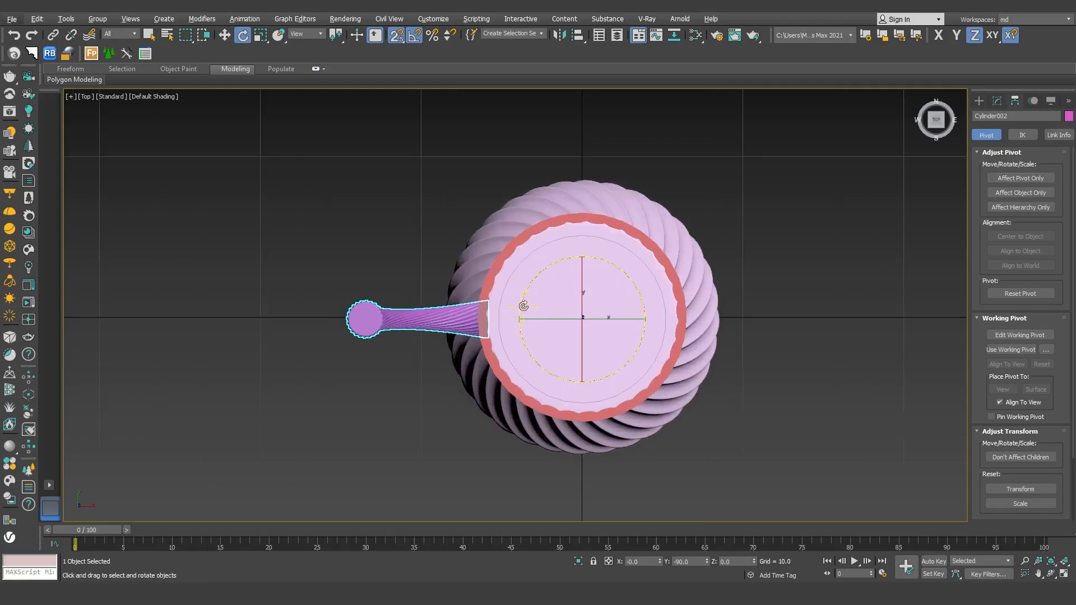
mouse_move(524, 303)
left_mouse_down("shift")
mouse_move(610, 263)
mouse_move(666, 280)
mouse_move(650, 263)
left_mouse_up("shift")
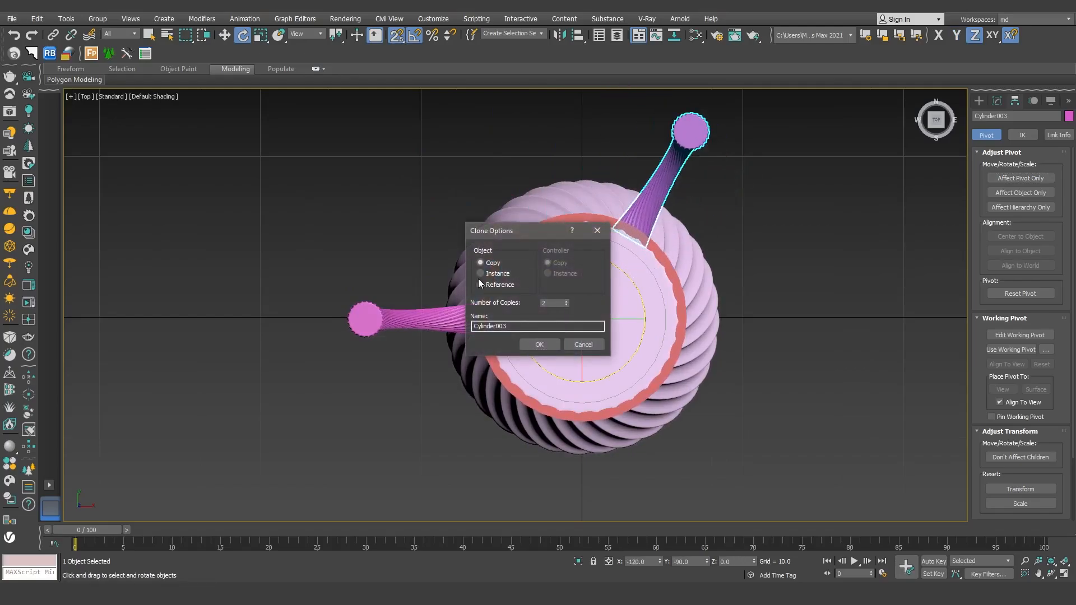
left_click(540, 343)
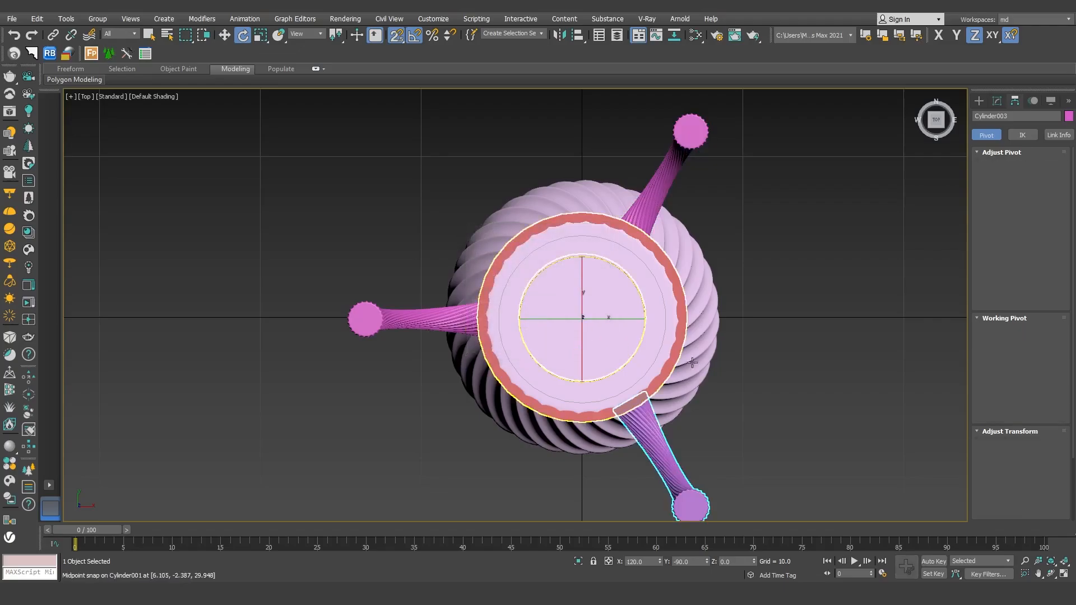
key("p")
middle_click_drag(732, 280, 713, 321)
scroll(686, 274, "down", 3)
scroll(673, 312, "down", 4)
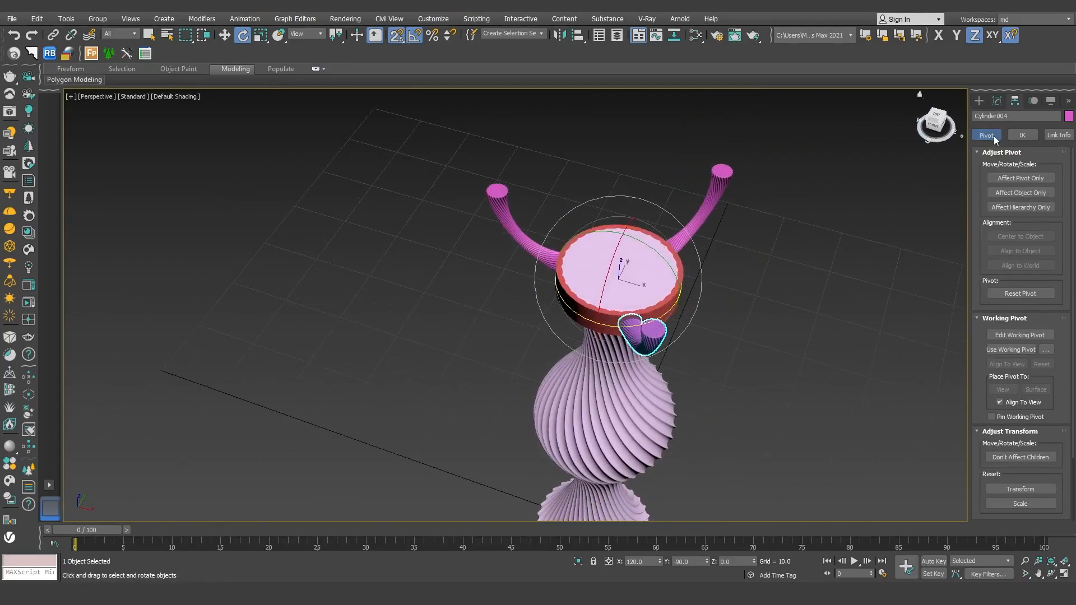
Select all five vase parts and hide them
key("w")
left_click(823, 257)
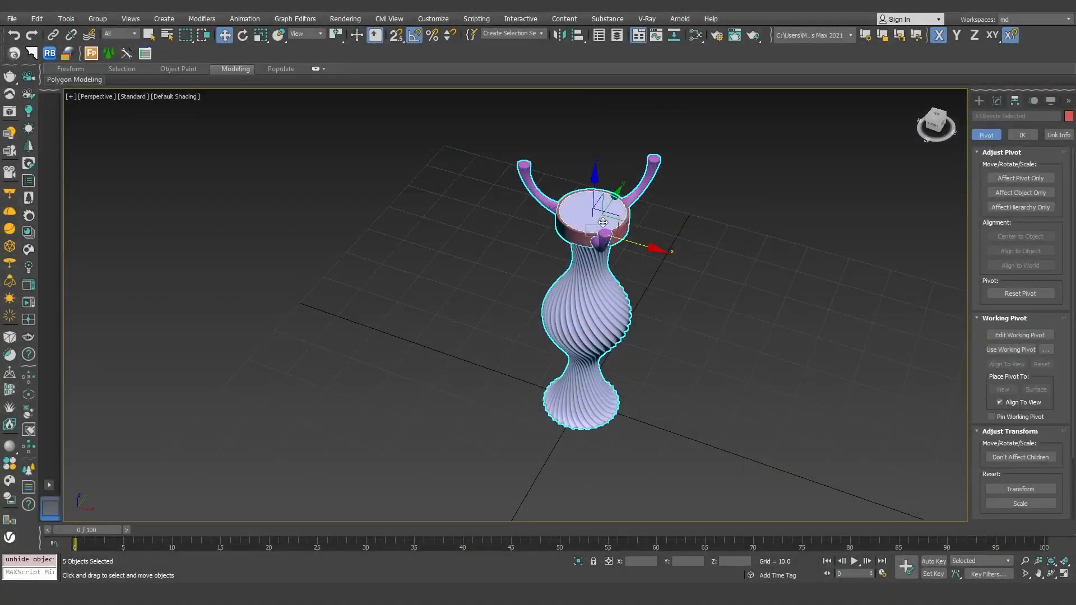
right_click(595, 219)
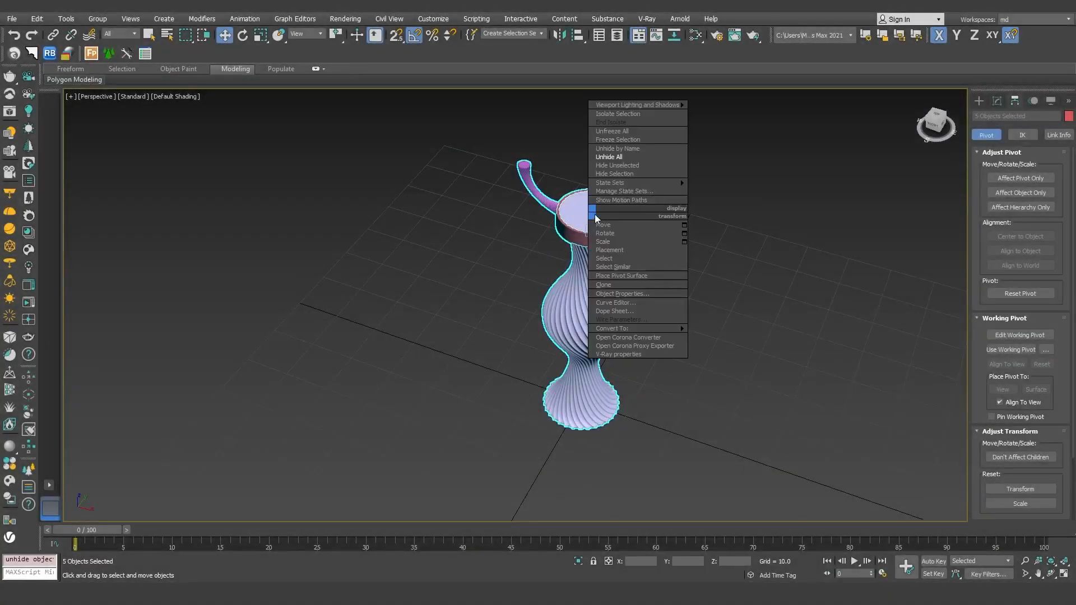
left_click(634, 174)
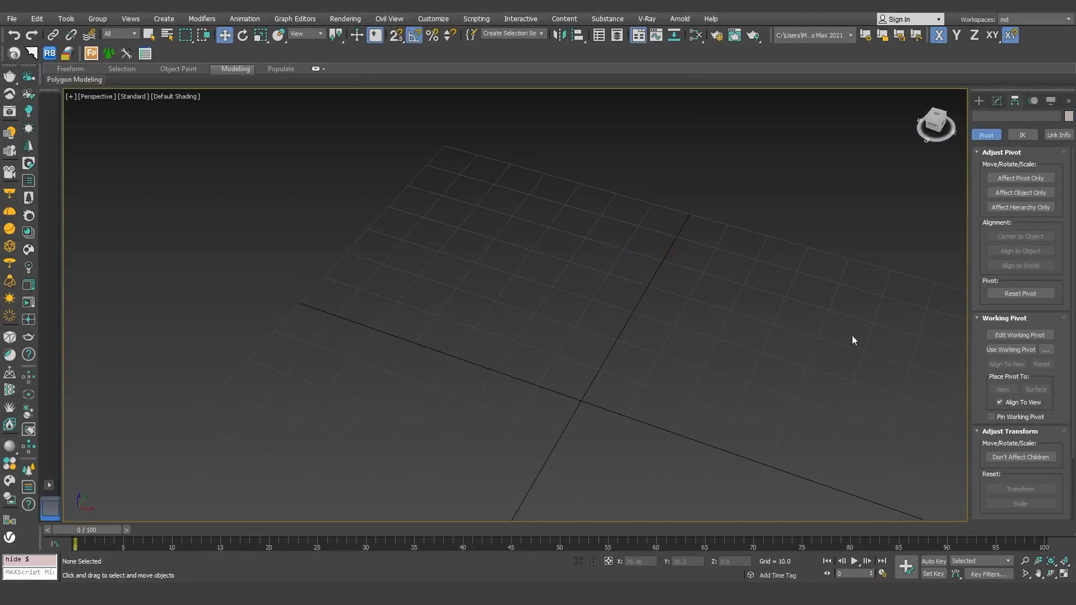
Draw a cylinder centred at the grid origin and set its radius to 21
left_click(979, 102)
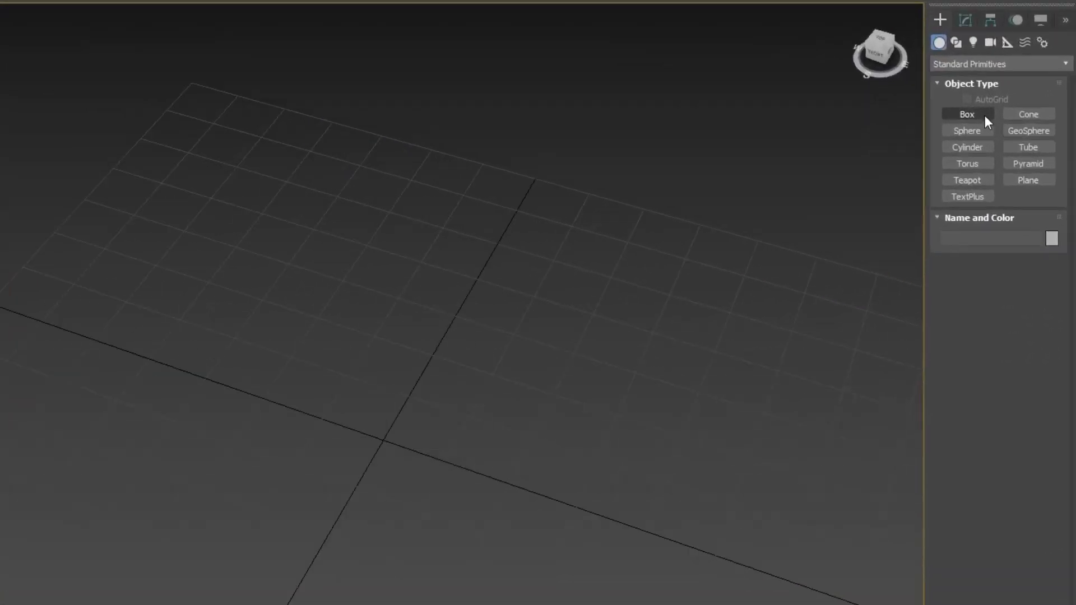
left_click(967, 149)
middle_click_drag(588, 432, 545, 392)
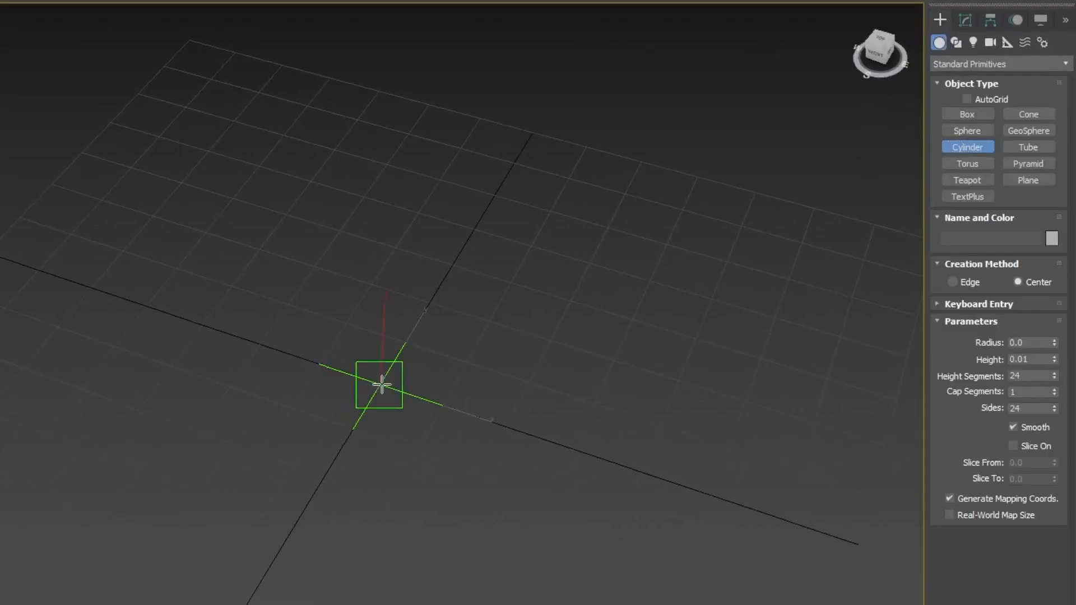
left_click_drag(380, 384, 490, 319)
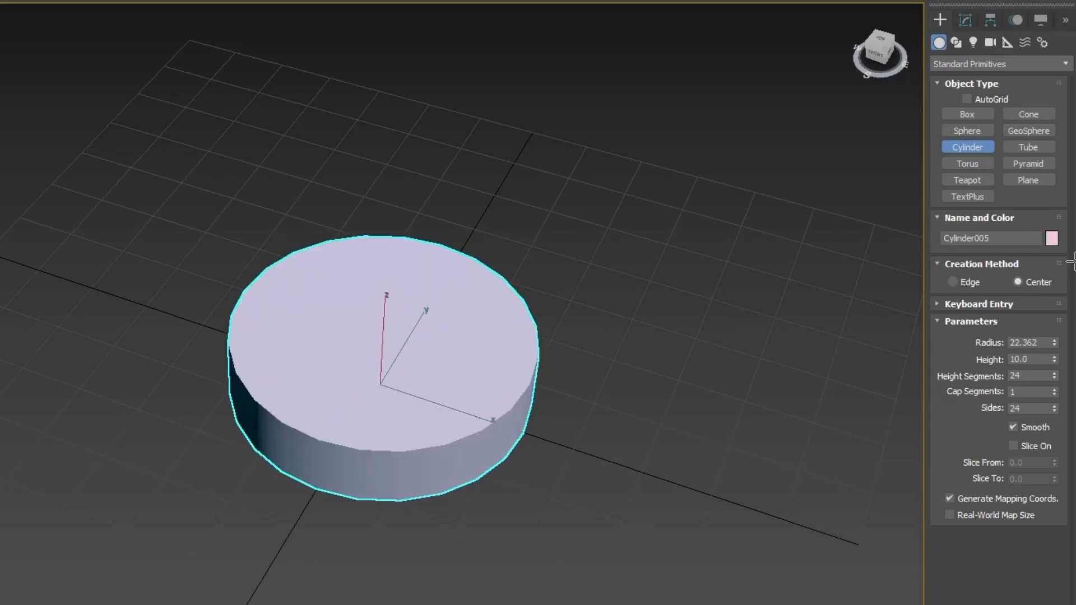
left_click(1030, 343)
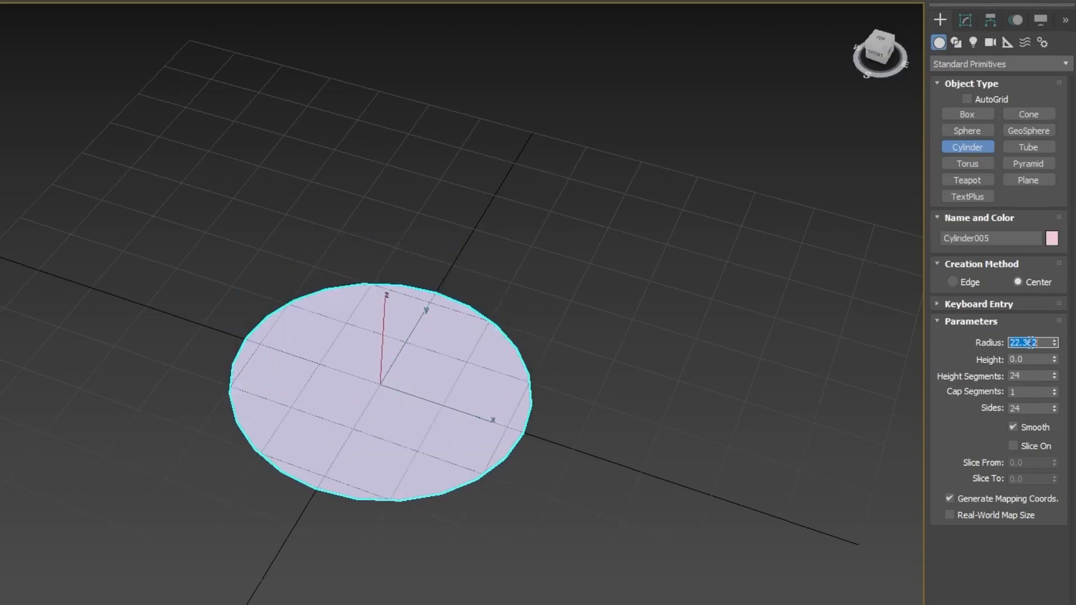
type("21")
key("Return")
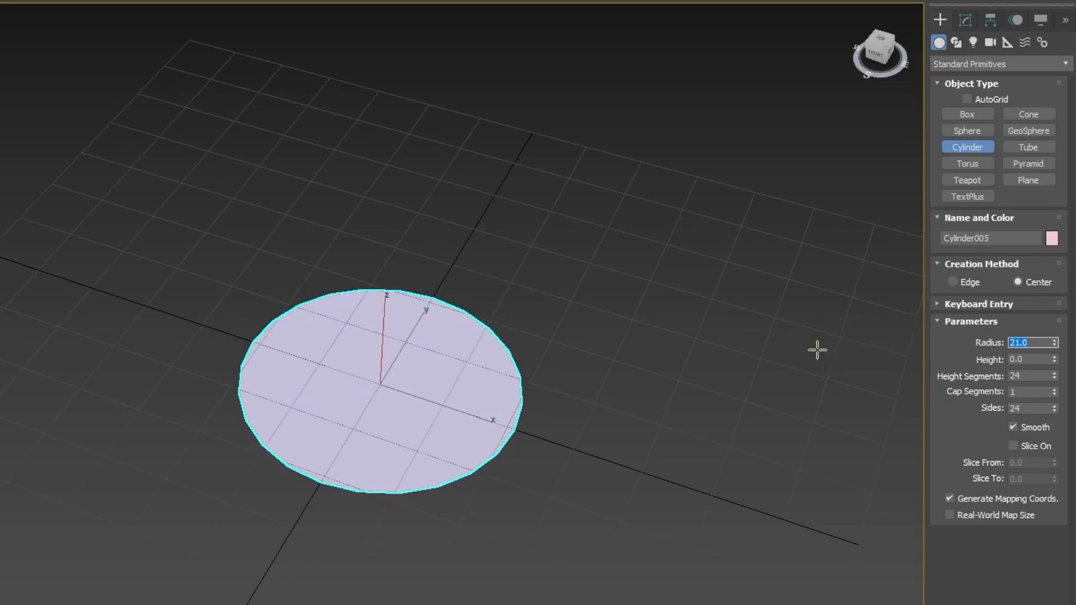
Set the new cylinder's height to 0.7
left_click(1025, 359)
type("0.7")
key("Return")
middle_click_drag(493, 425, 464, 396, "alt")
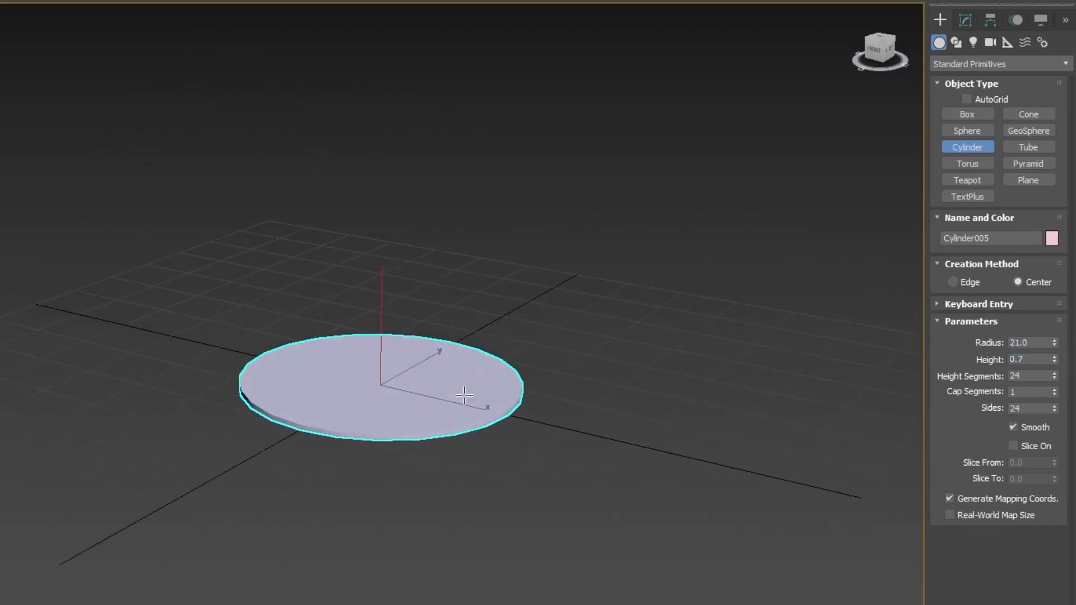
scroll(411, 452, "up", 5)
scroll(412, 452, "down", 2)
In wireframe display, set the thin cylinder to 2 height segments and 56 sides
key("F3")
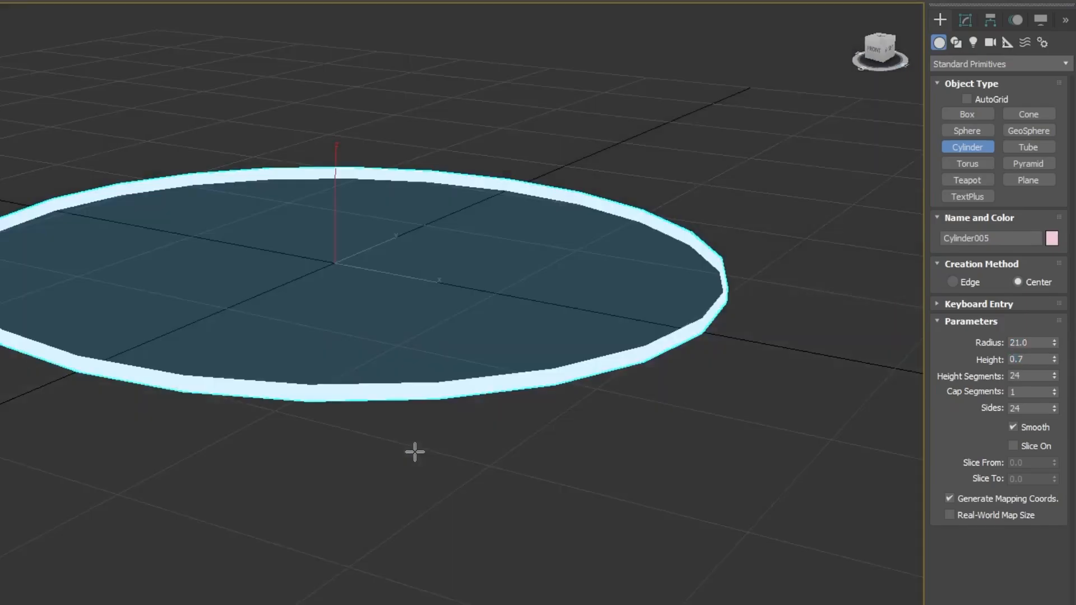
left_click(1039, 375)
type("2")
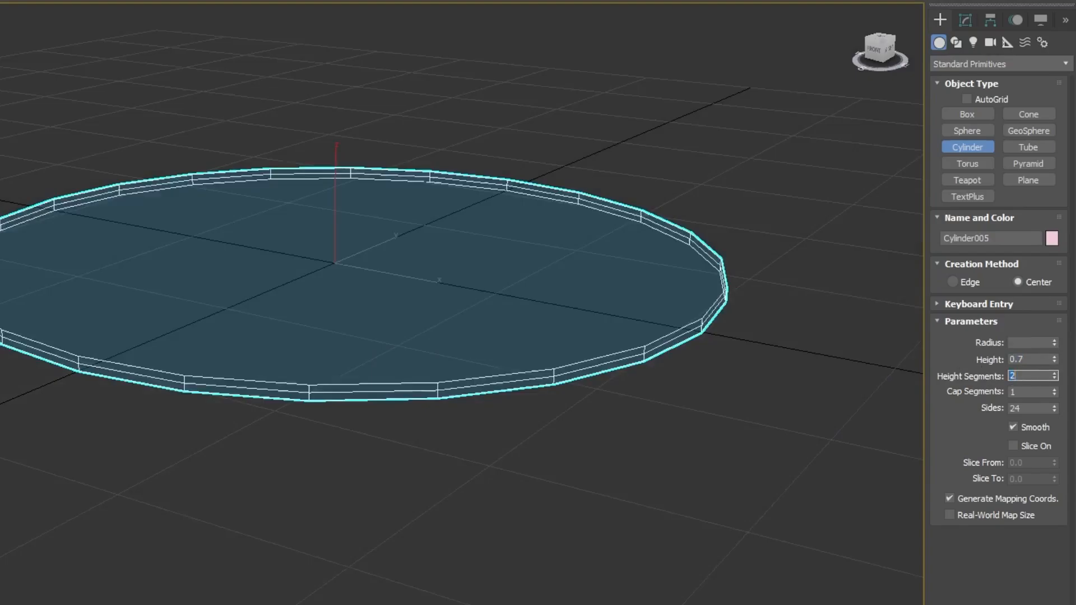
left_click(1033, 406)
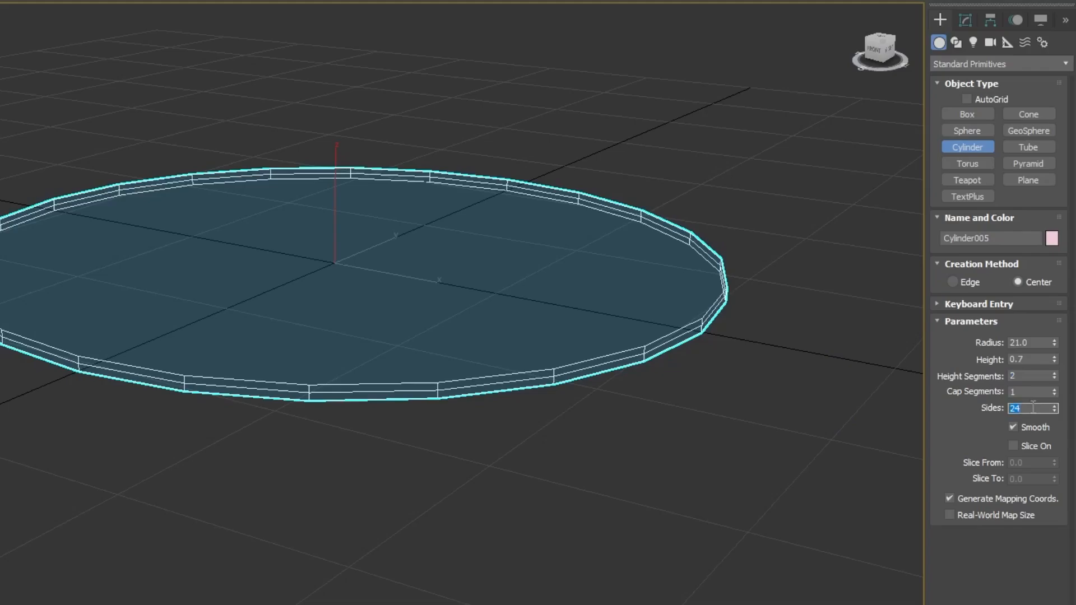
key("Return")
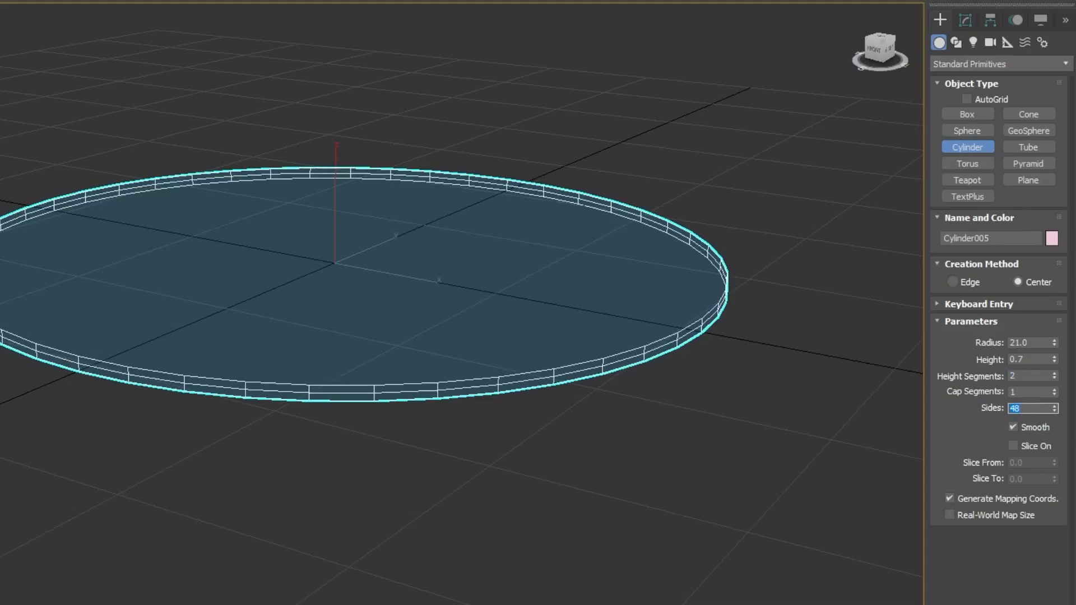
type("56")
key("Return")
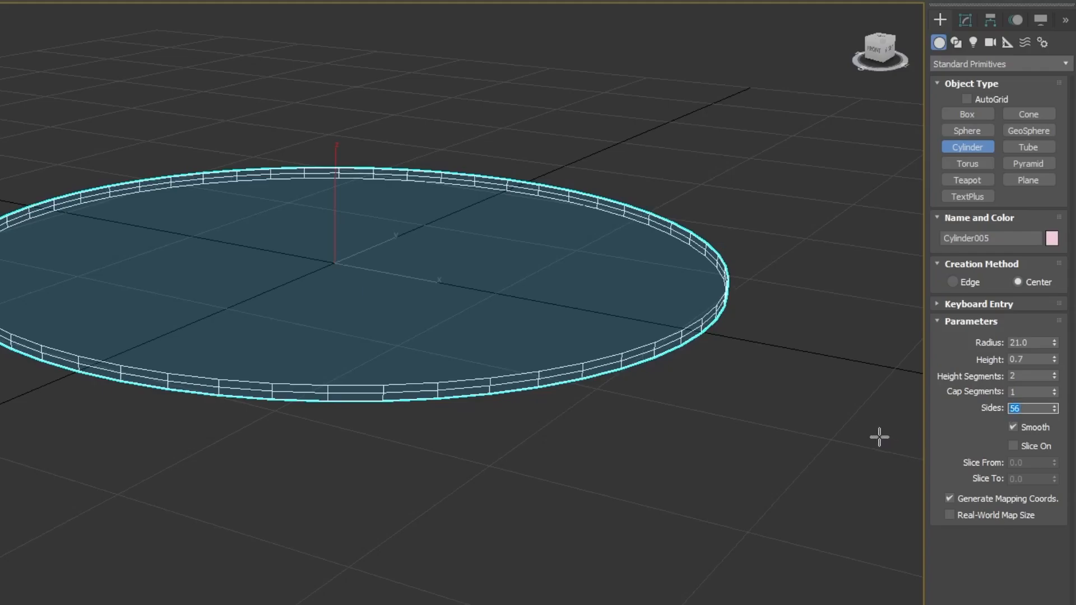
left_click(777, 431)
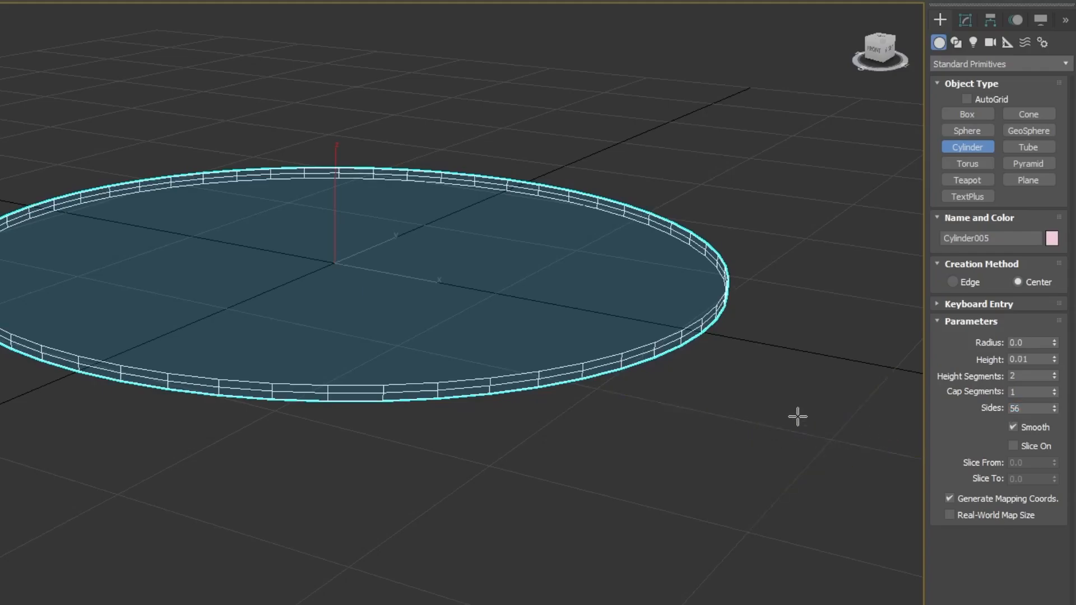
Return to shaded display and convert the thin cylinder to an Editable Poly
key("F3")
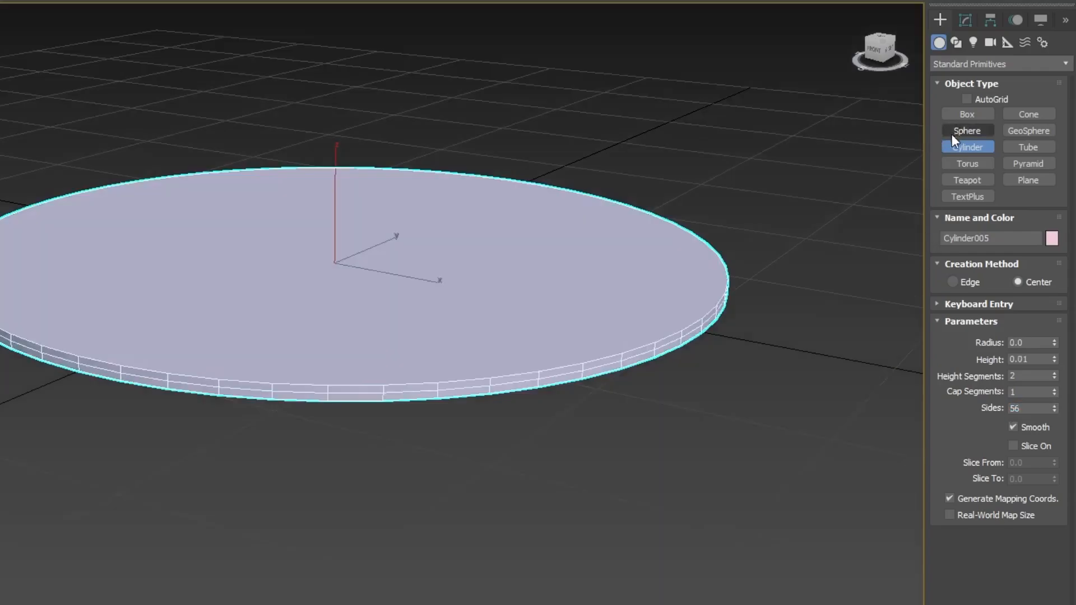
right_click(714, 287)
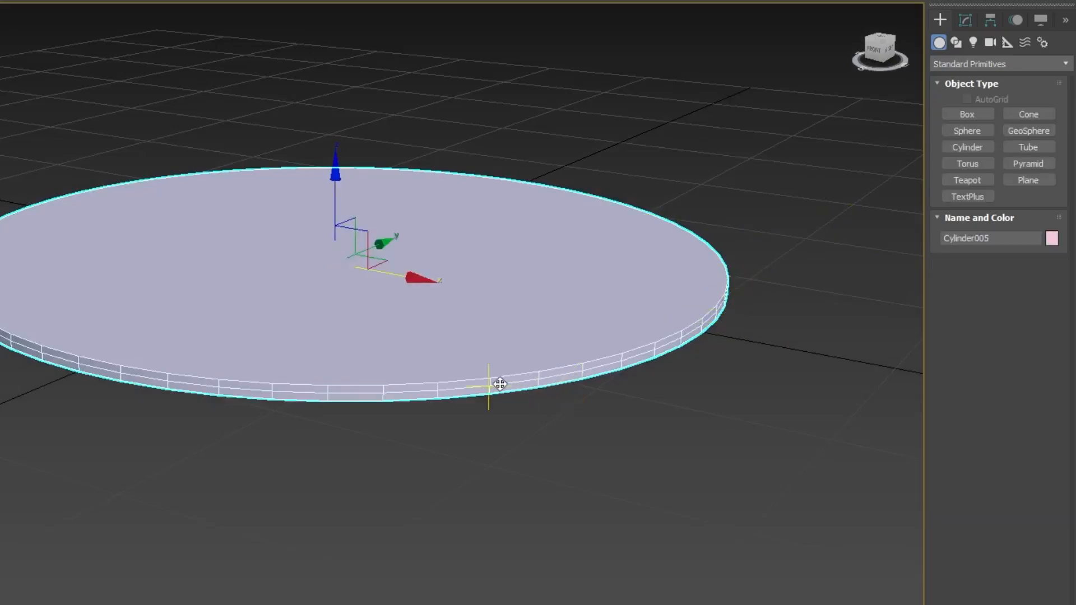
right_click(445, 320)
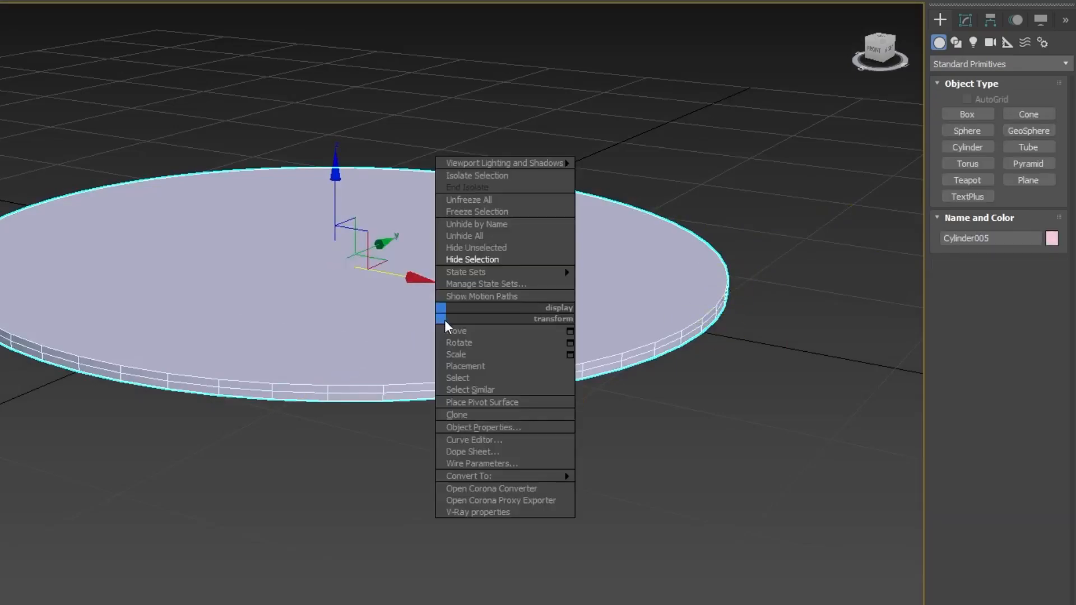
mouse_move(514, 475)
left_click(631, 487)
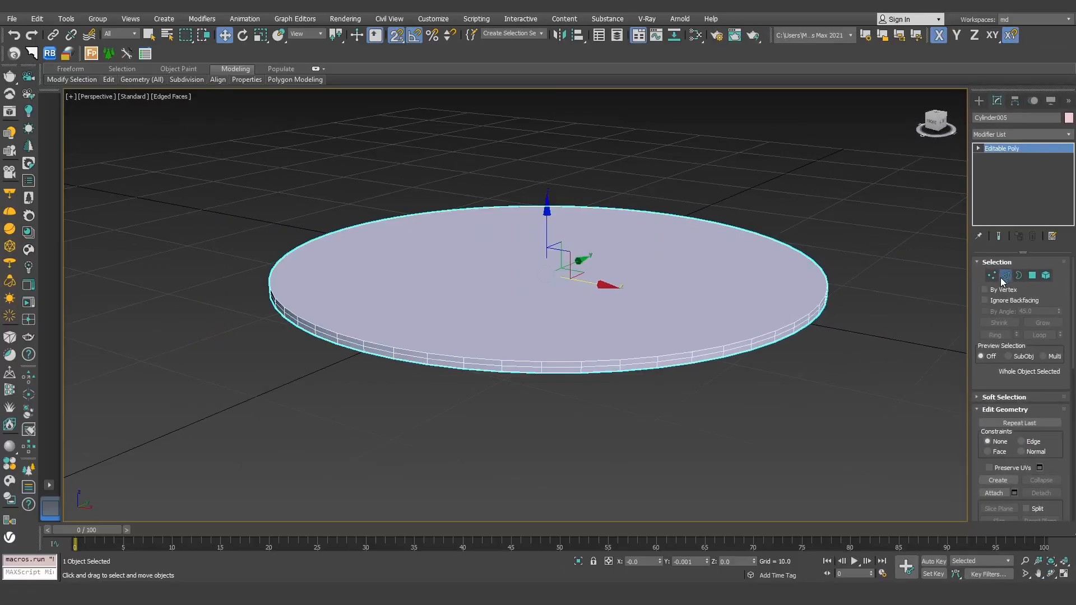
Select one vertical edge on the disc's rim and extend the selection to the full ring of vertical edges
left_click(1002, 277)
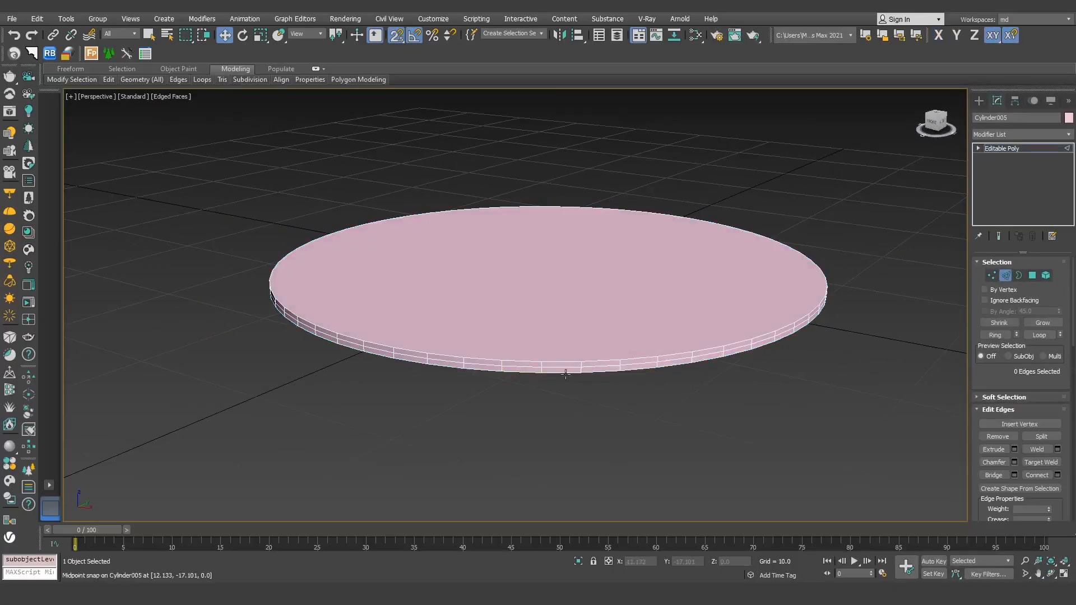
scroll(582, 367, "up", 6)
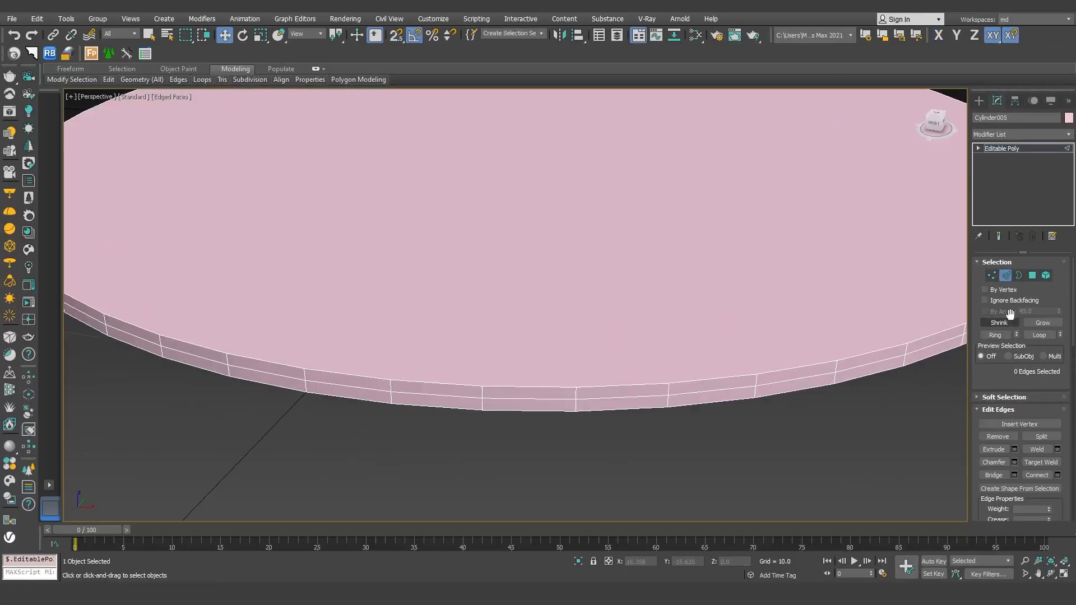
left_click(667, 386)
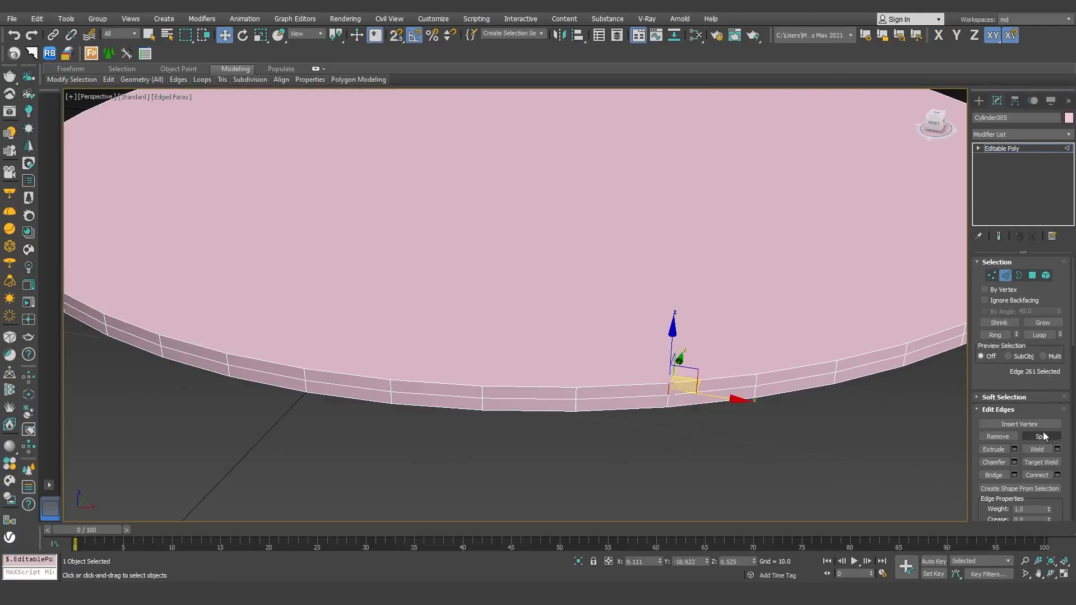
left_click(995, 335)
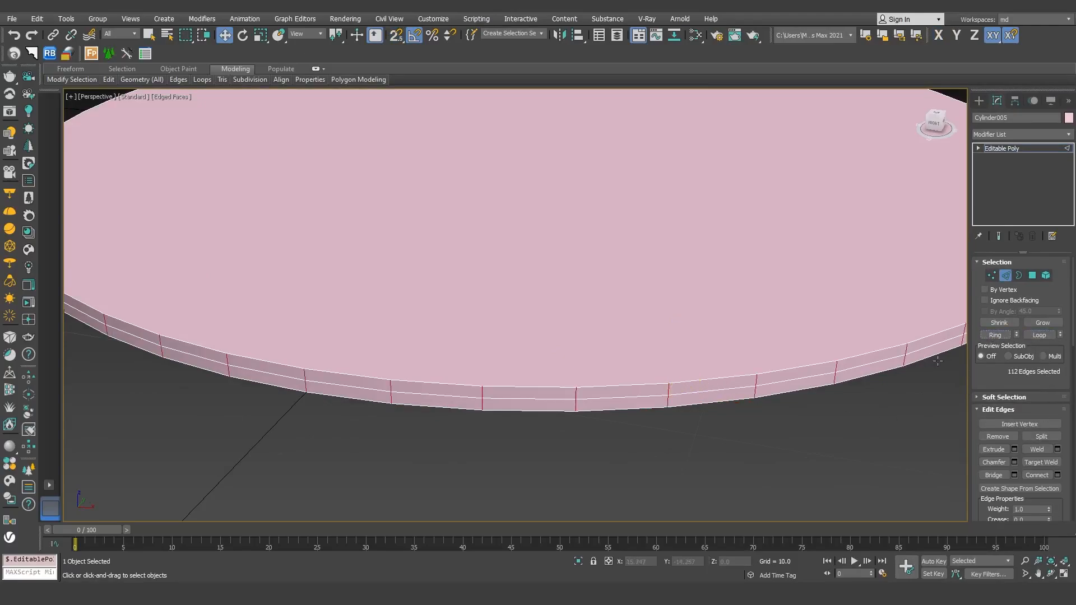
Extrude the selected rim edges with a height of 0.8 and a width of 1.0
left_click(1014, 449)
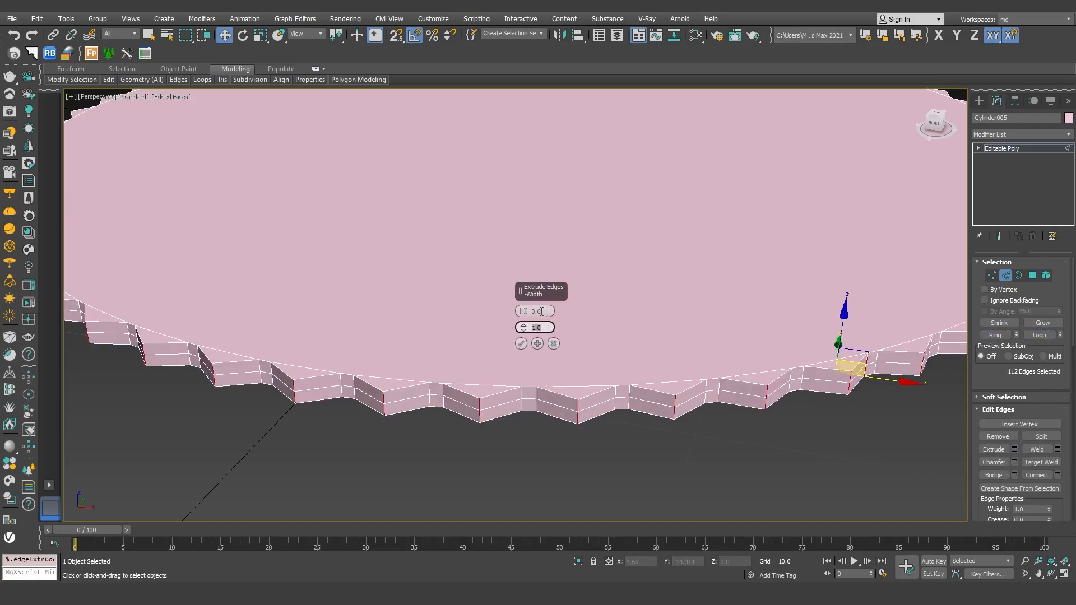
left_click(538, 312)
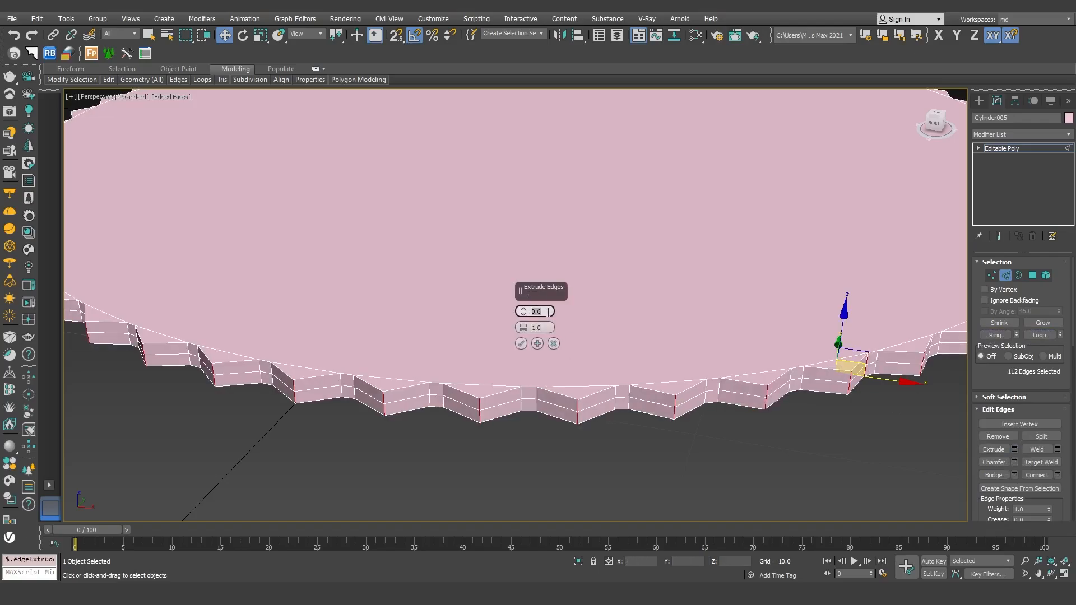
type("0.8")
key("Return")
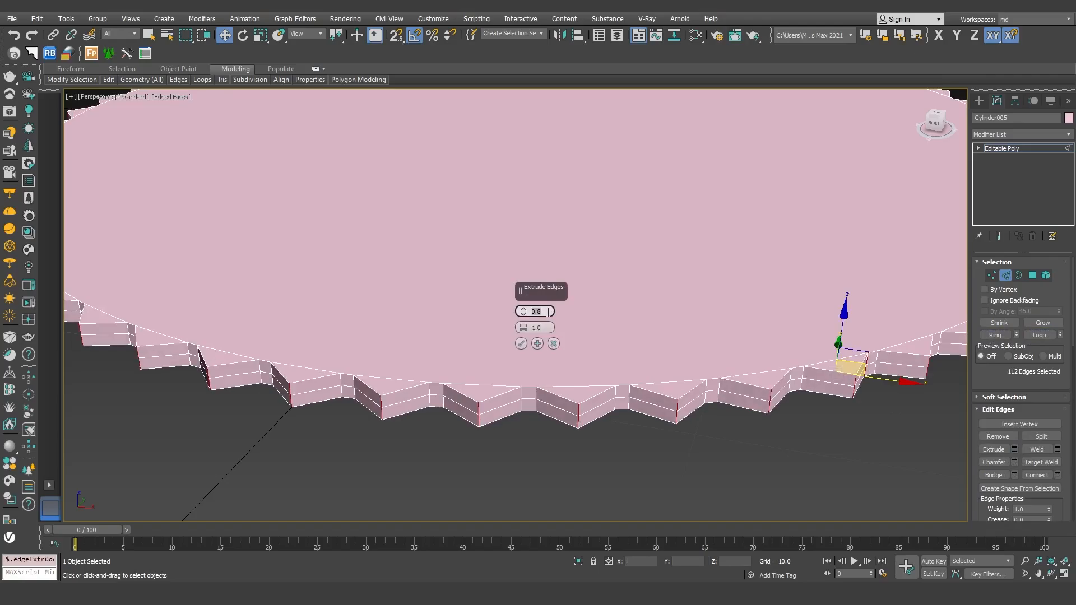
left_click(522, 343)
Add a TurboSmooth modifier to the toothed disc
left_click(1010, 134)
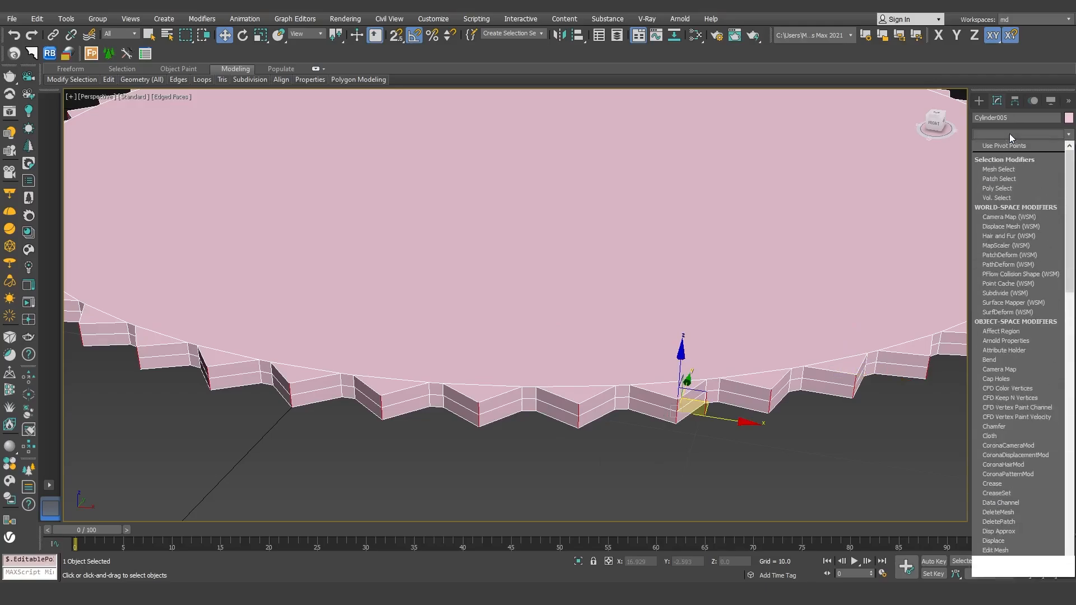
type("tu")
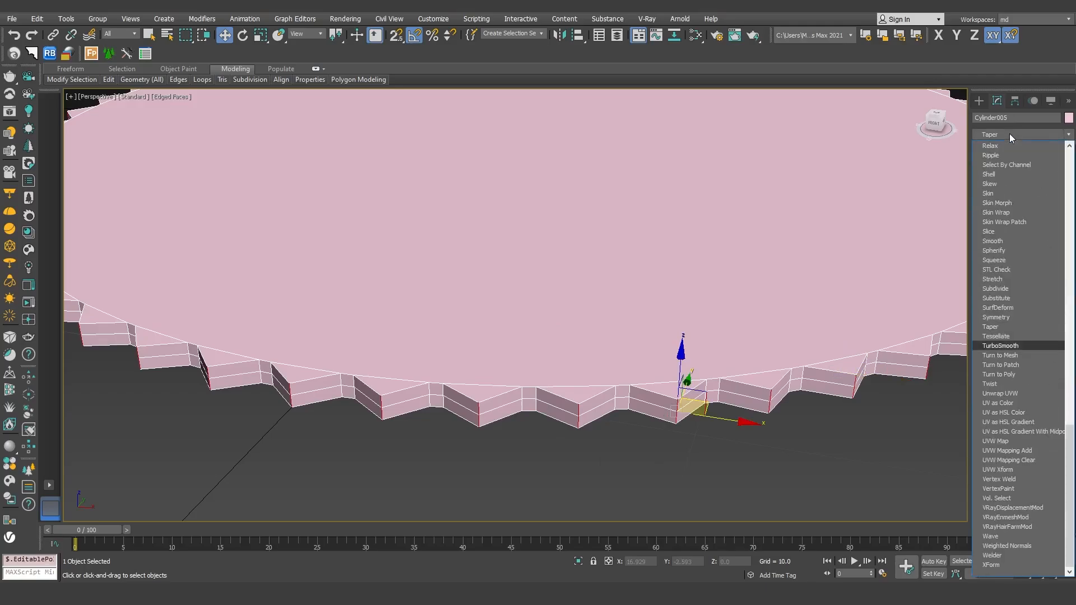
key("Return")
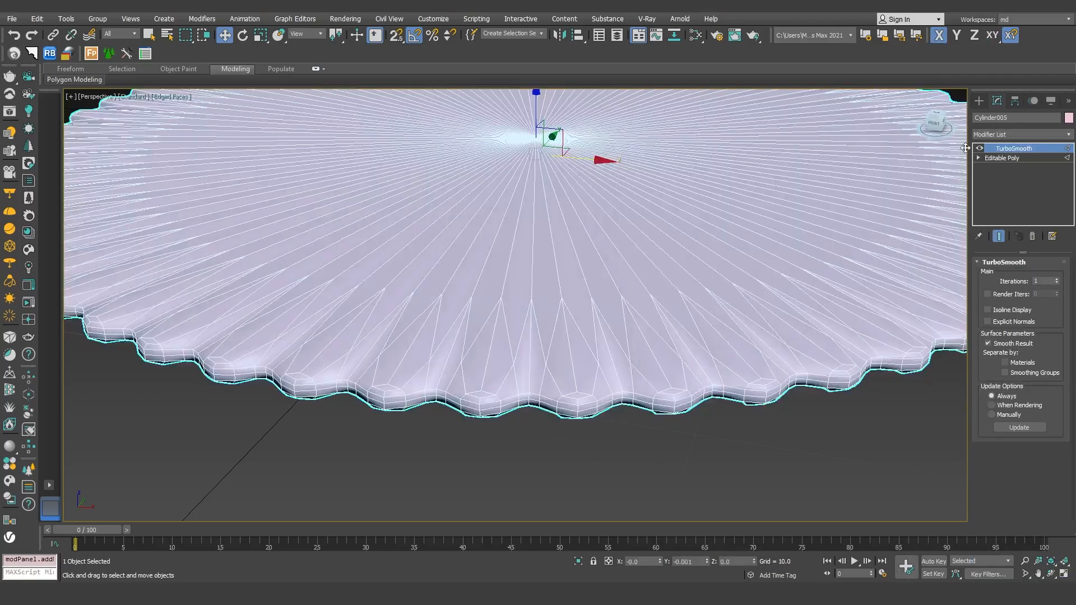
In the Editable Poly level, select the disc's top and bottom cap polygons and inset them by 1.0
left_click(1006, 157)
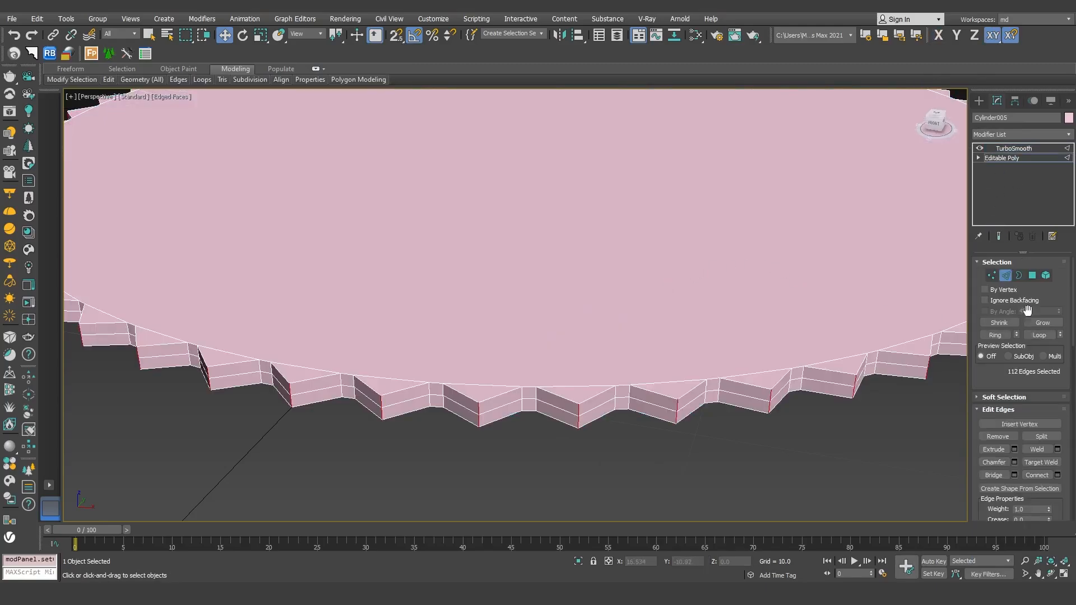
left_click(1032, 275)
left_click(634, 289)
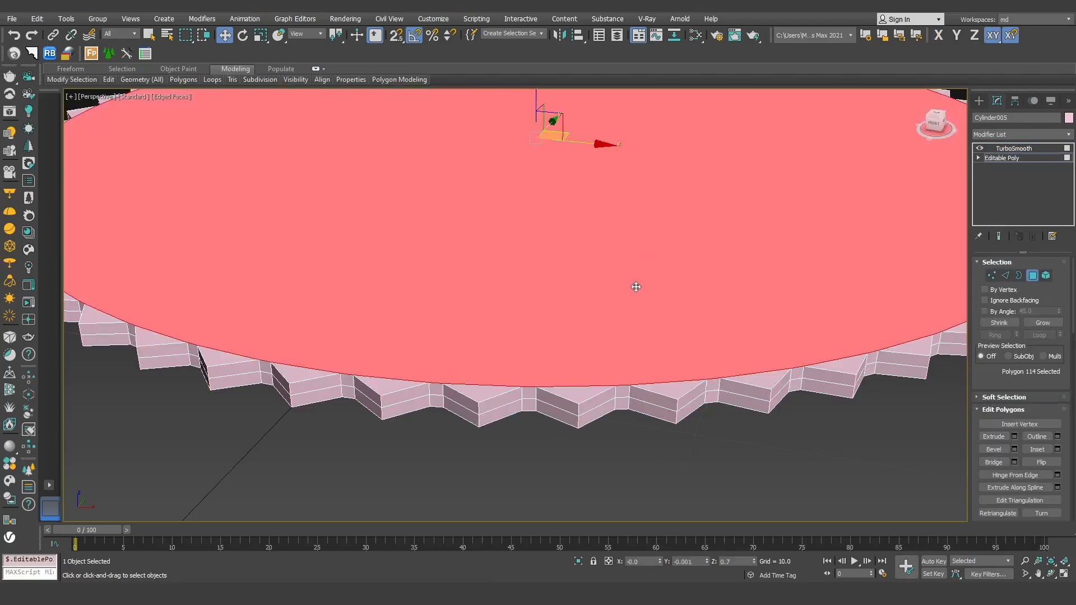
scroll(636, 286, "down", 5)
mouse_move(648, 285)
middle_mouse_down("alt")
mouse_move(650, 168)
mouse_move(656, 270)
middle_mouse_up("alt")
left_click(650, 167, "ctrl")
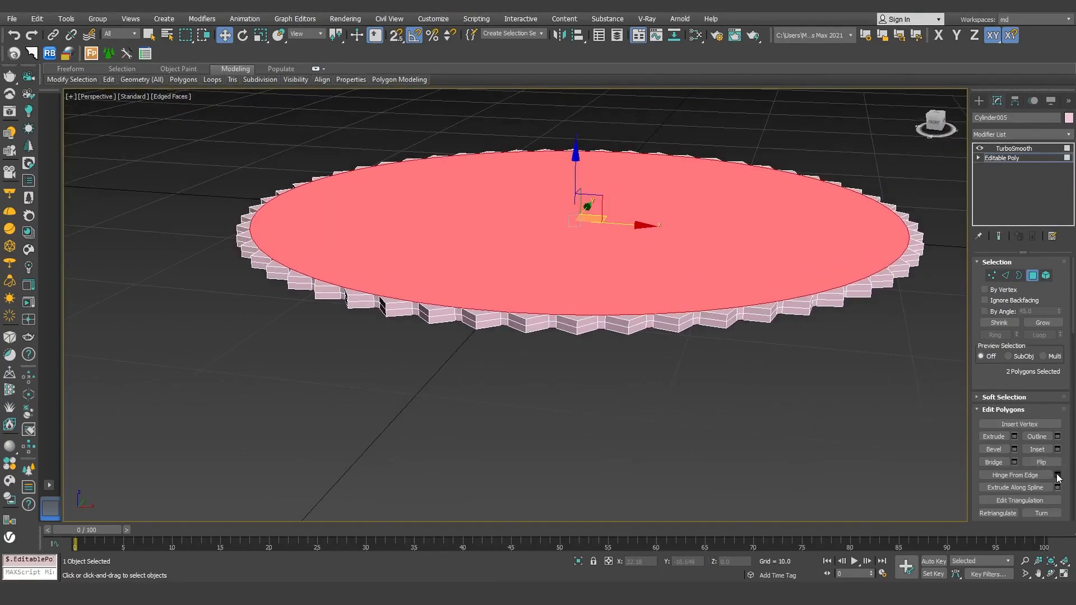
left_click(1057, 449)
scroll(700, 314, "up", 5)
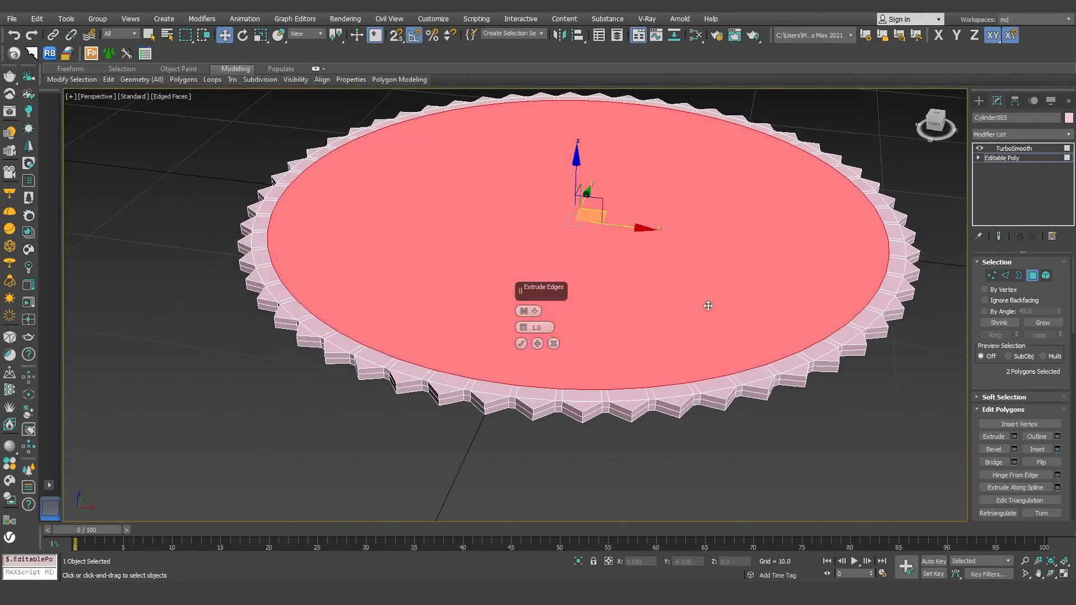
left_click(521, 344)
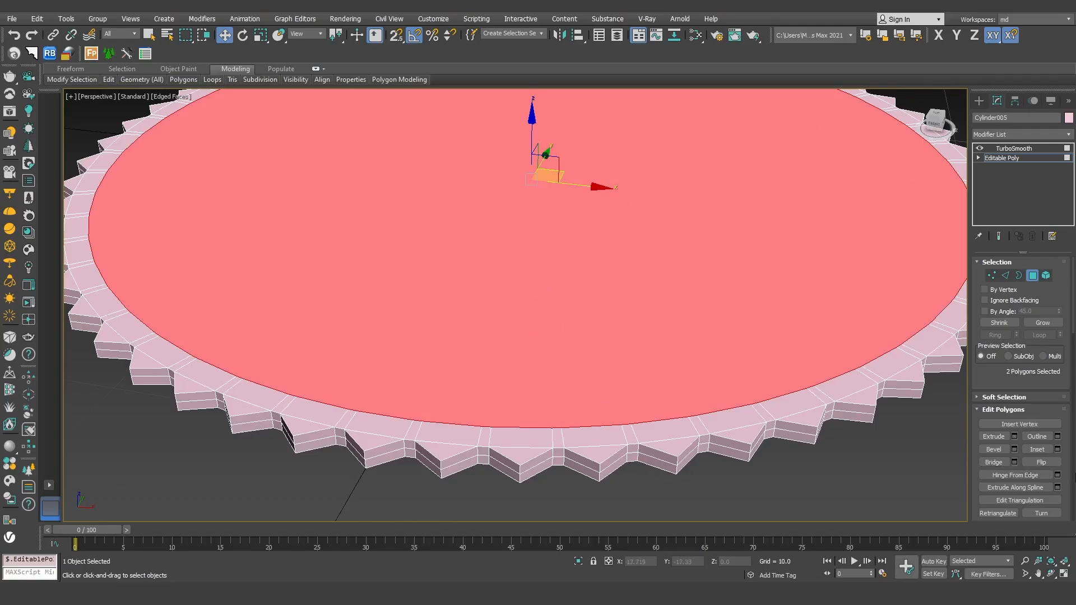
Inset both cap polygons further toward the centre to add more concentric edge rings
left_click(1058, 449)
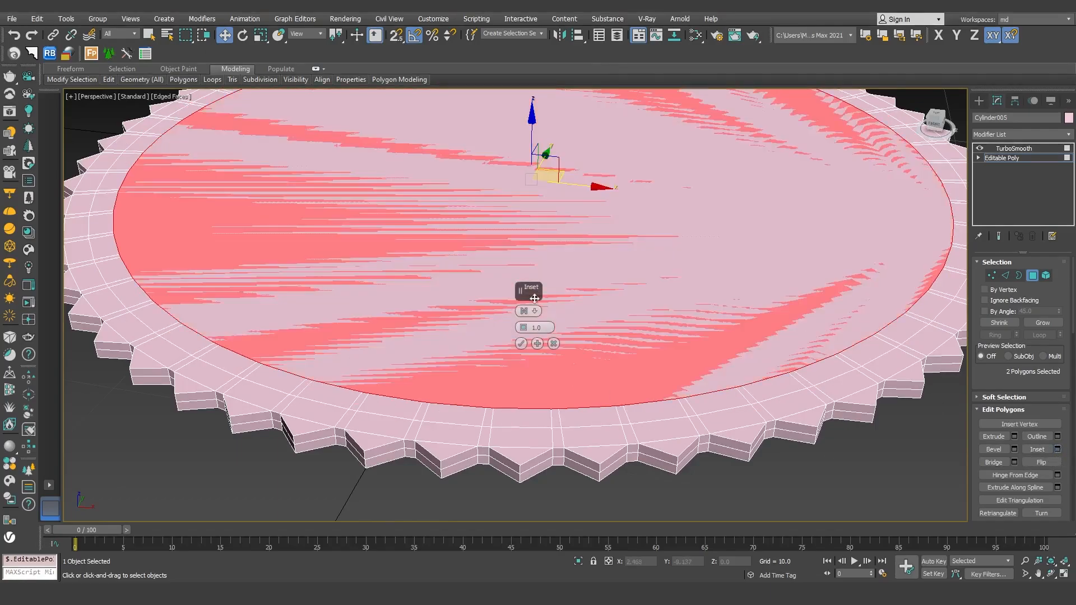
double_click(543, 328)
type("20")
key("Return")
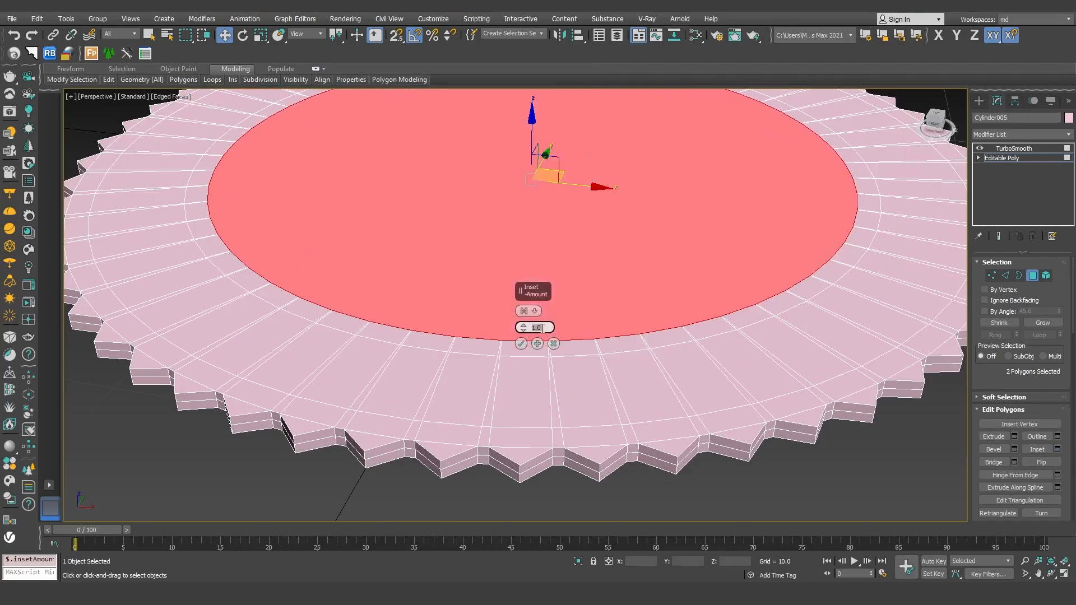
left_click(523, 343)
scroll(594, 310, "down", 6)
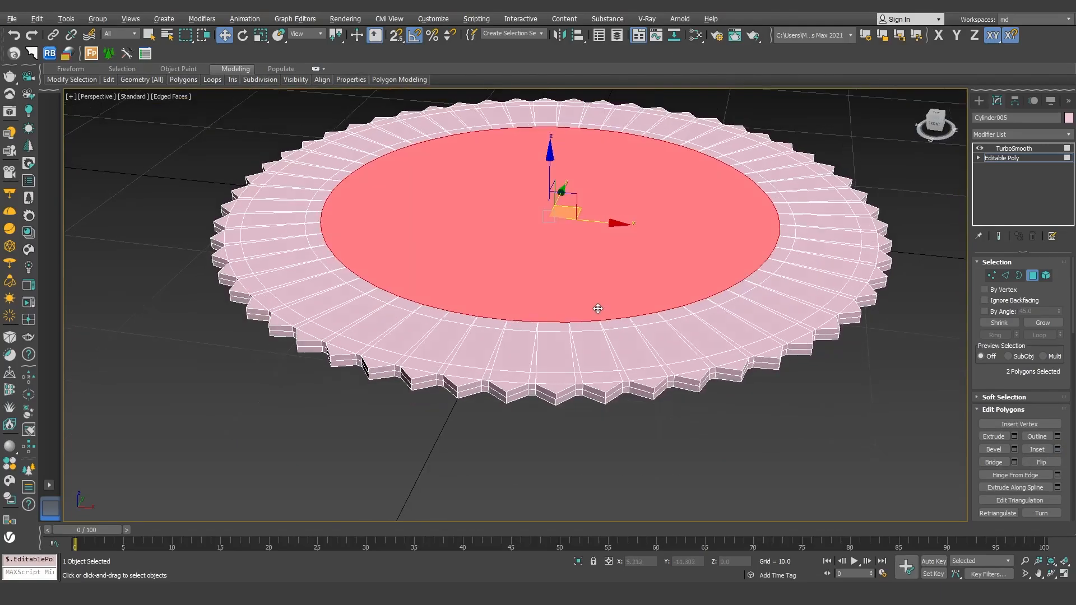
Set the disc's TurboSmooth to 2 iterations and turn off the edged-faces display
left_click(1034, 149)
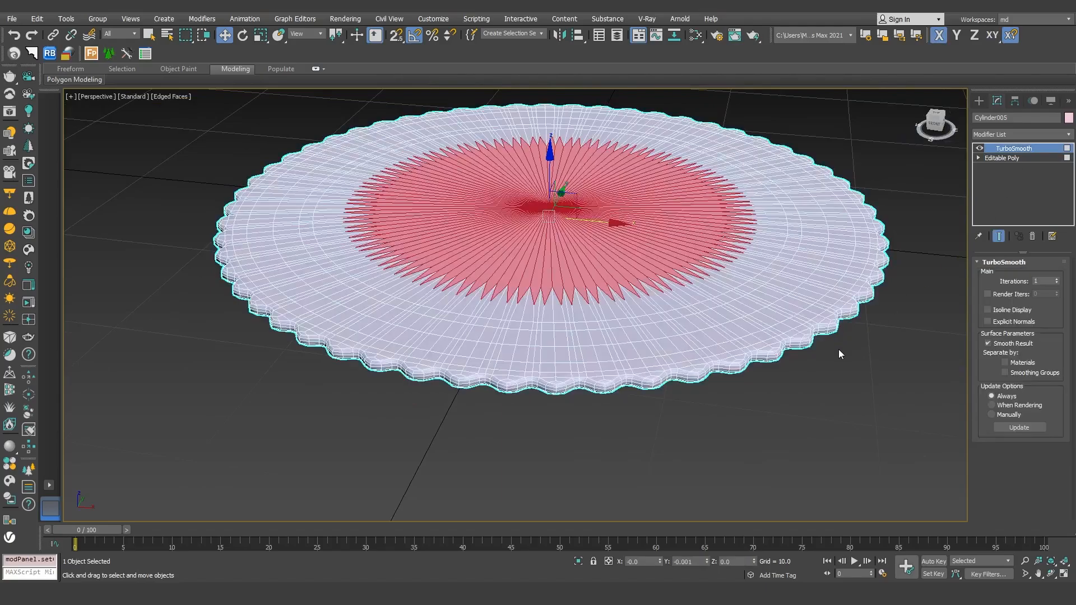
key("F3")
key("F3")
key("F4")
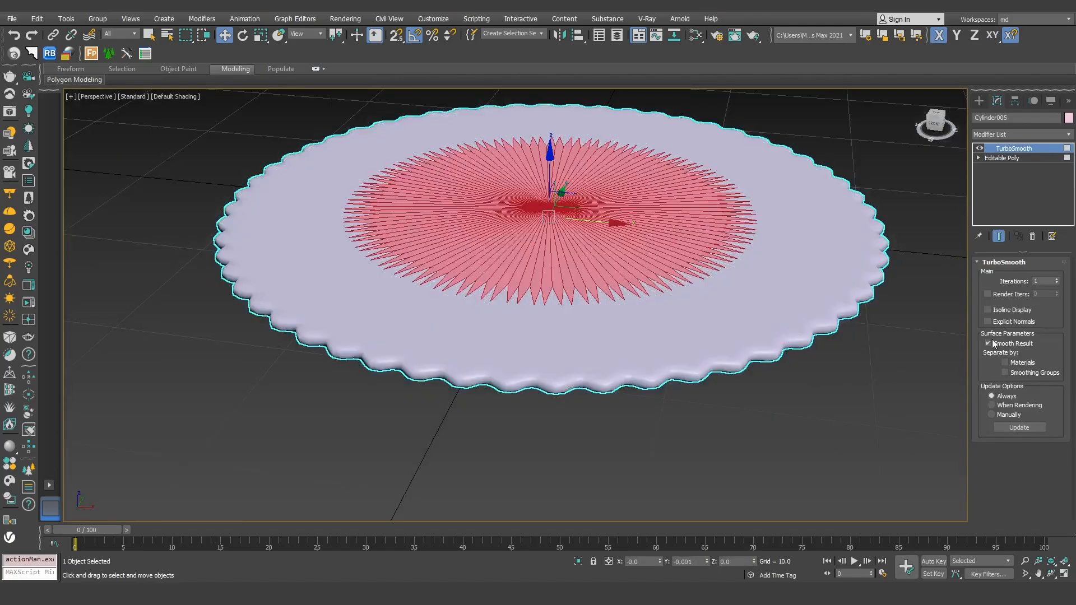
left_click(896, 374)
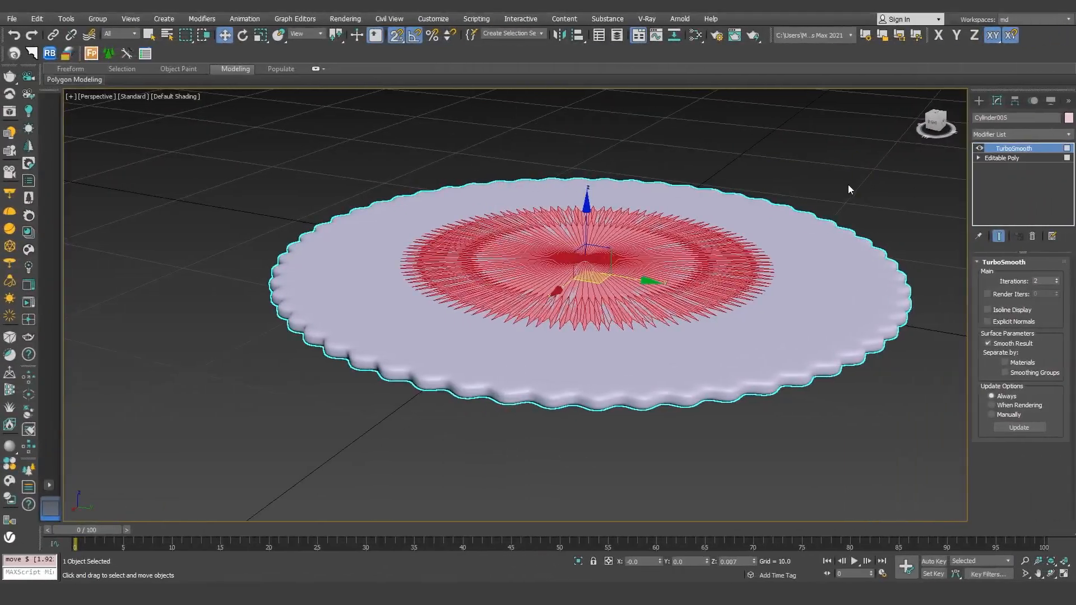
Unhide all vase parts and lift the disc vertically onto the arms, to a Z height of about 55.2
right_click(719, 162)
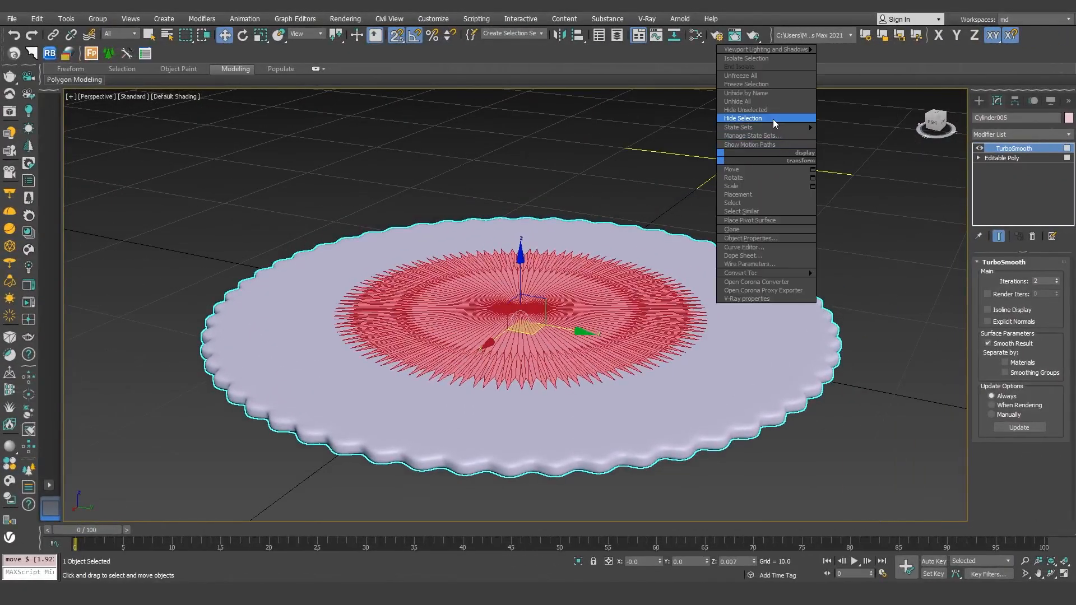
left_click(767, 101)
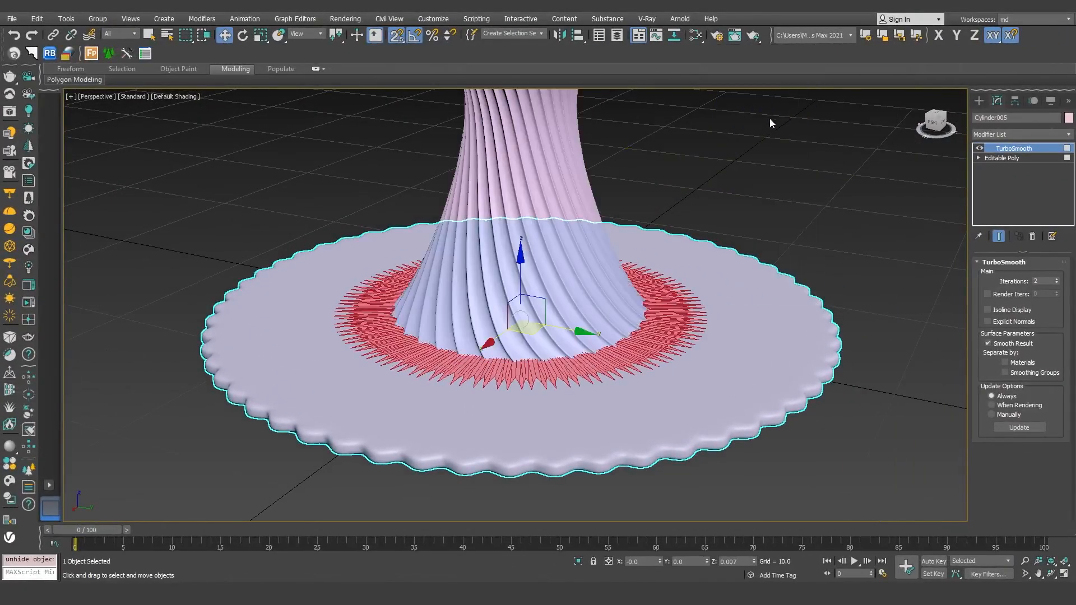
left_click(782, 162)
left_click(739, 274)
scroll(591, 401, "down", 10)
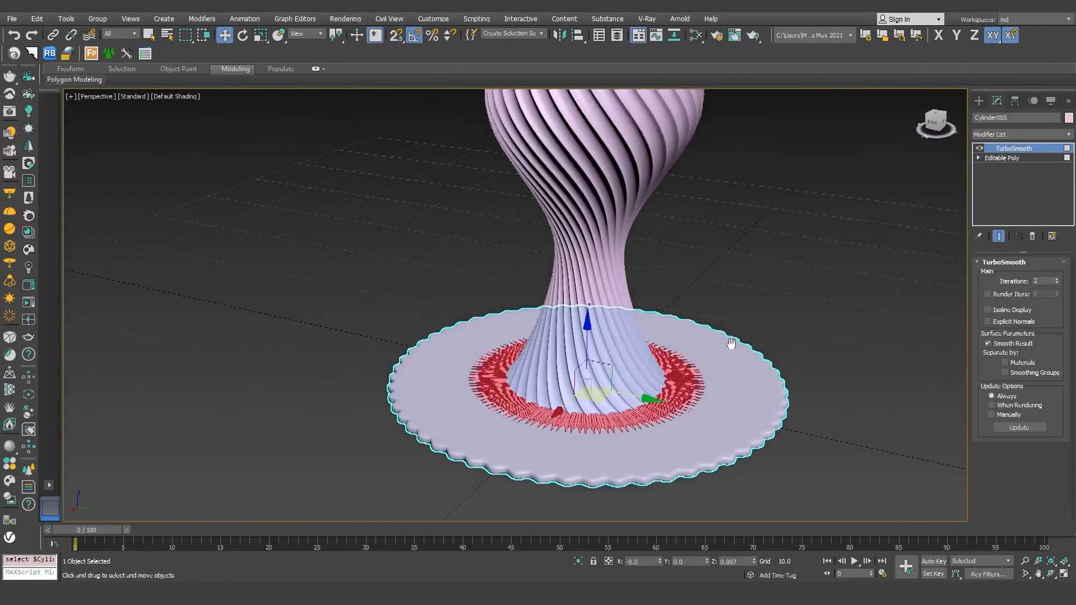
left_click_drag(592, 400, 632, 157)
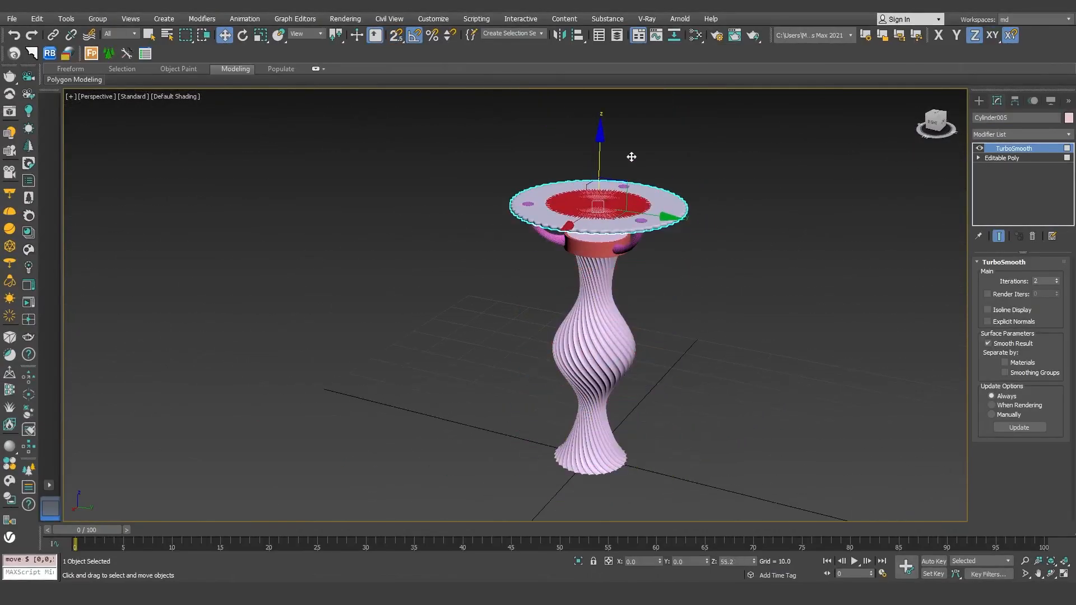
Raise the disc slightly to about Z 56.15 so it covers the three arm ends
middle_click_drag(655, 208, 684, 237)
right_click(684, 236)
middle_click_drag(832, 257, 756, 298, "alt")
scroll(694, 226, "up", 6)
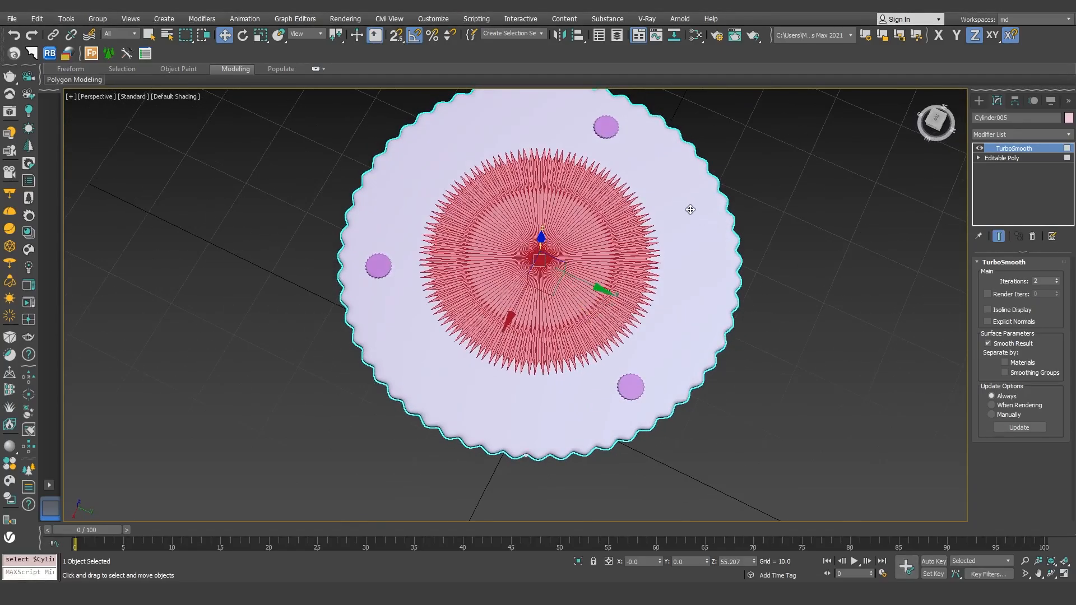
middle_click_drag(689, 211, 700, 248)
left_click_drag(552, 277, 551, 274)
middle_click_drag(552, 274, 608, 170, "alt")
left_click_drag(548, 234, 553, 236)
middle_click_drag(553, 236, 701, 270, "alt")
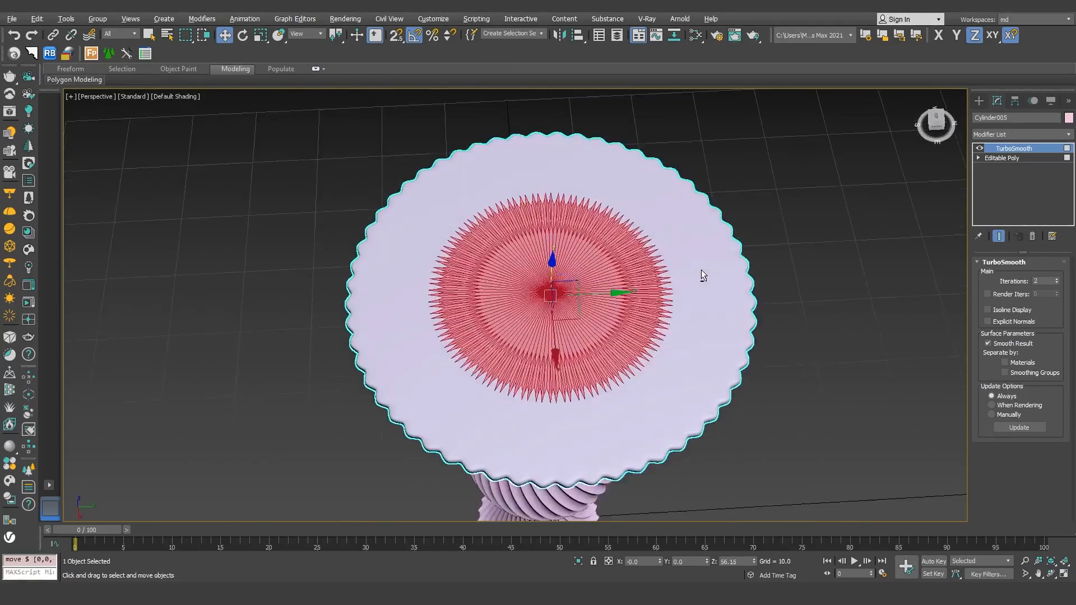
left_click(785, 200)
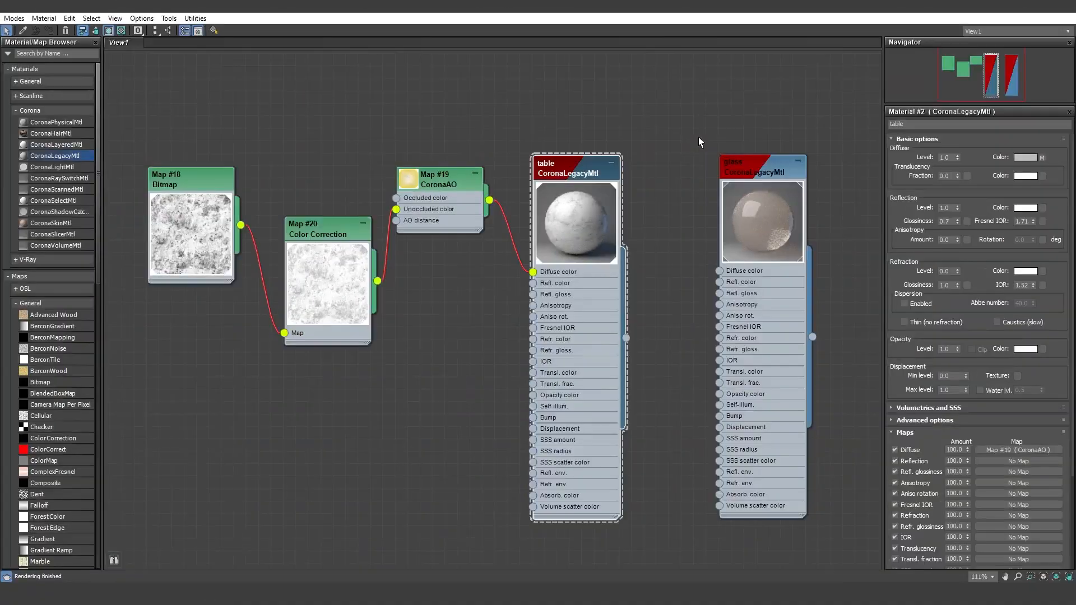
Examine the settings of the Bitmap, Color Correction and CoronaAO maps that feed the table material's diffuse colour
middle_click_drag(422, 281, 472, 279)
double_click(200, 222)
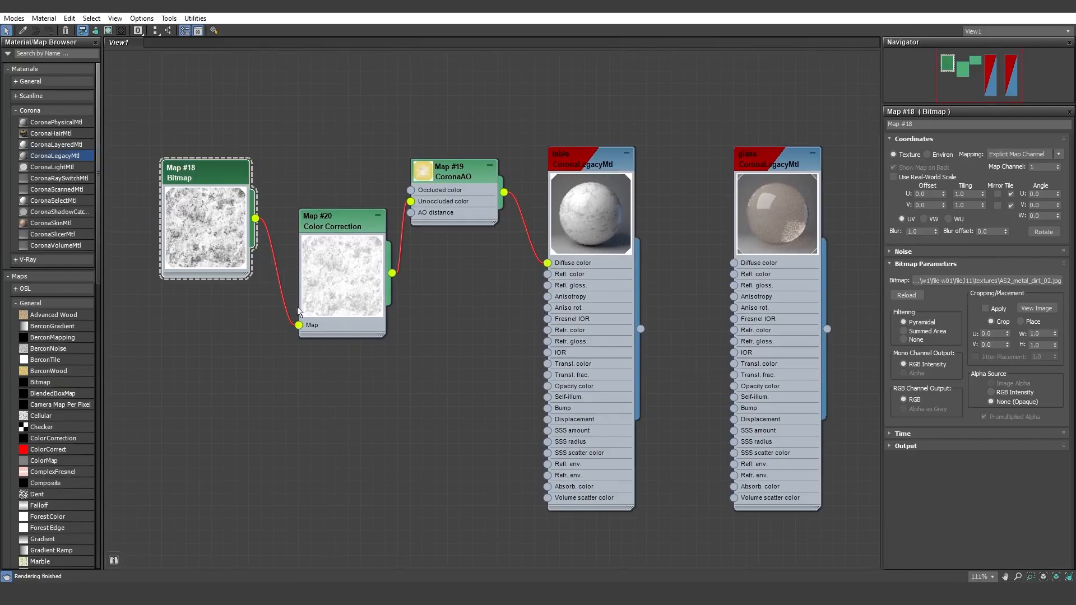
double_click(344, 277)
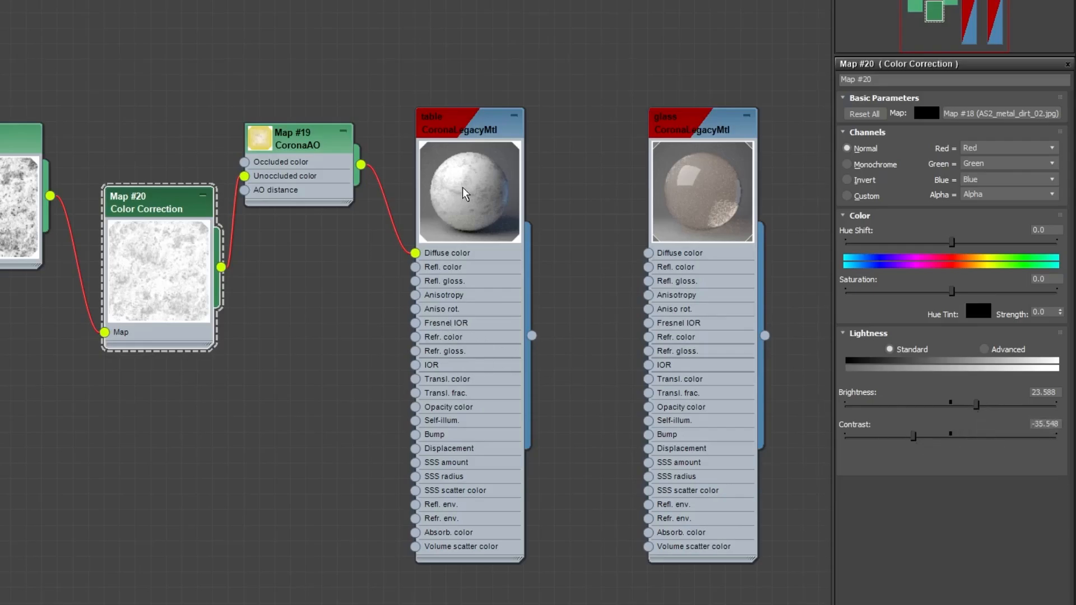
double_click(319, 145)
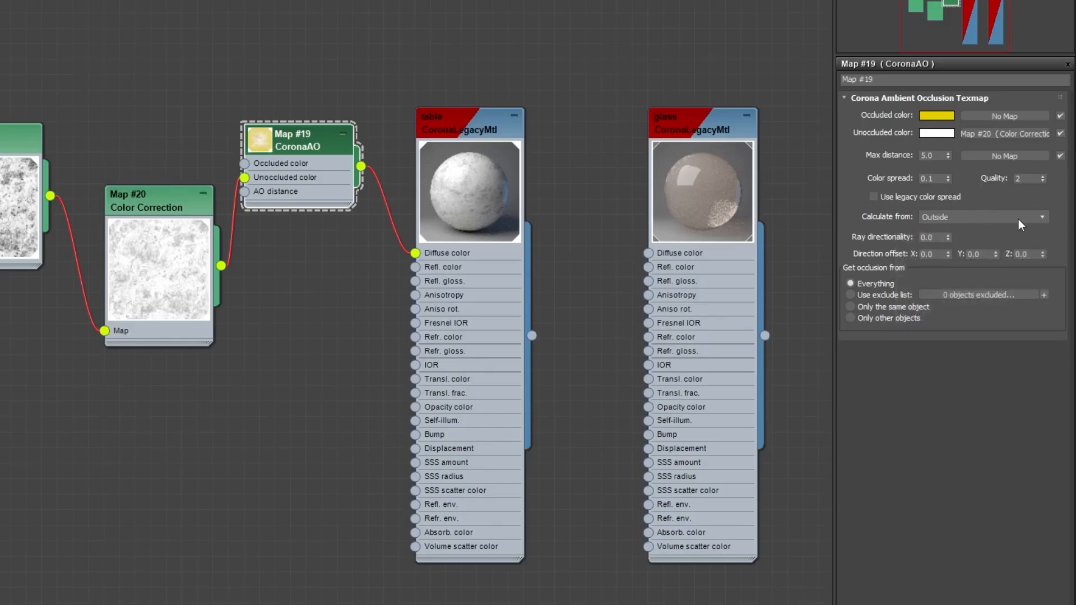
Examine the basic settings of the table and glass materials, including the glass's diffuse, reflection and refraction colors
left_click(493, 167)
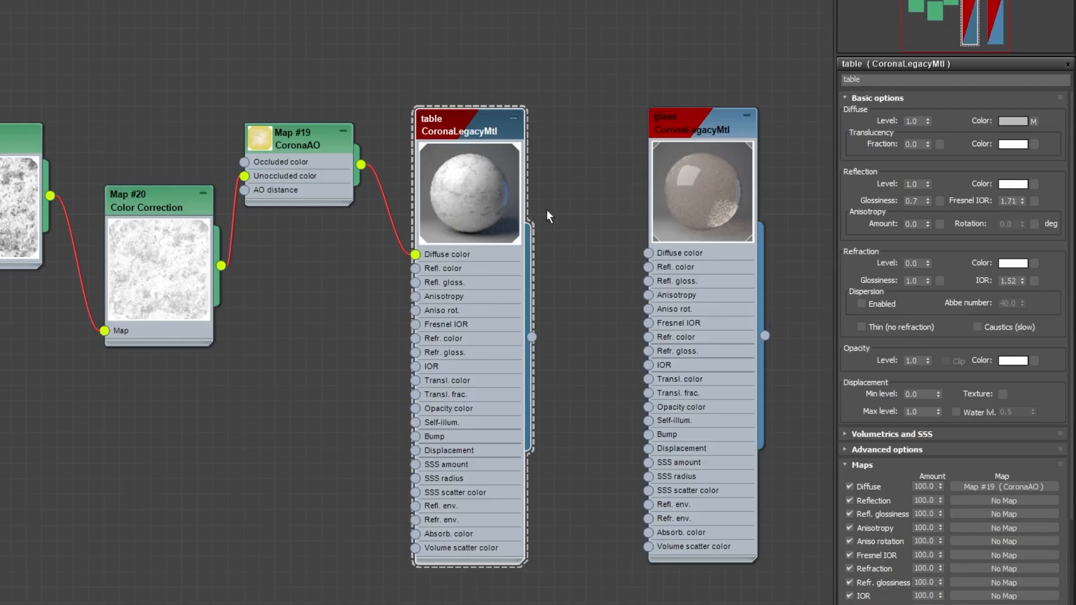
left_click(698, 124)
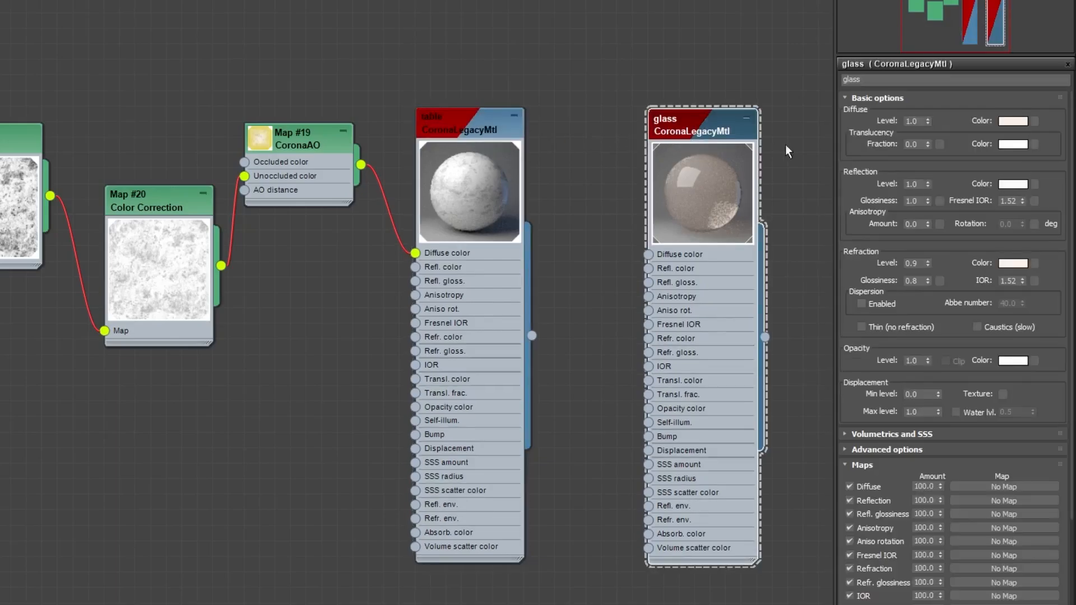
left_click(1010, 123)
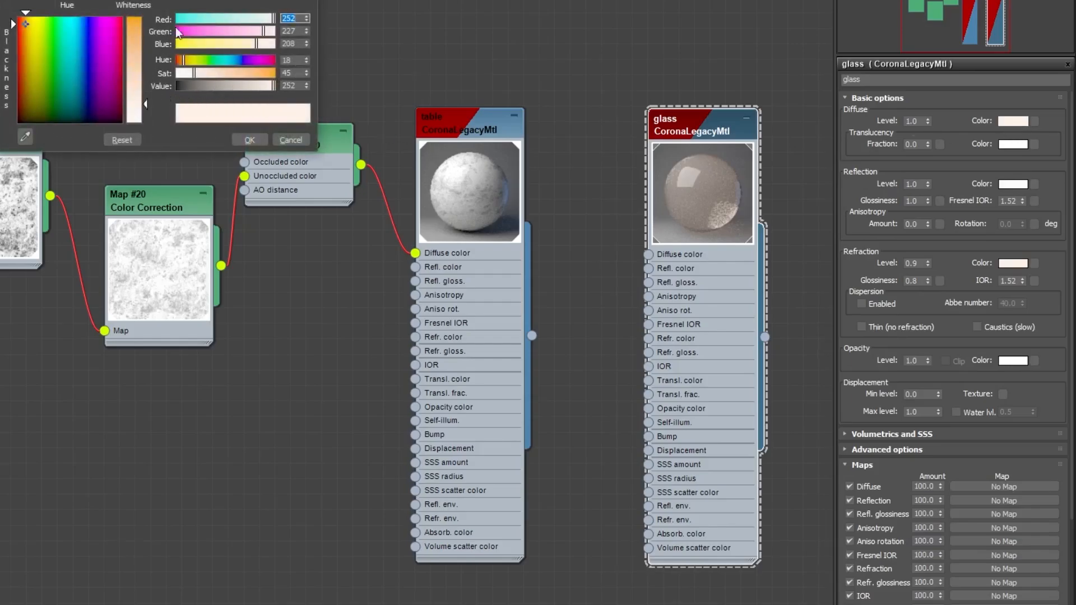
left_click(250, 139)
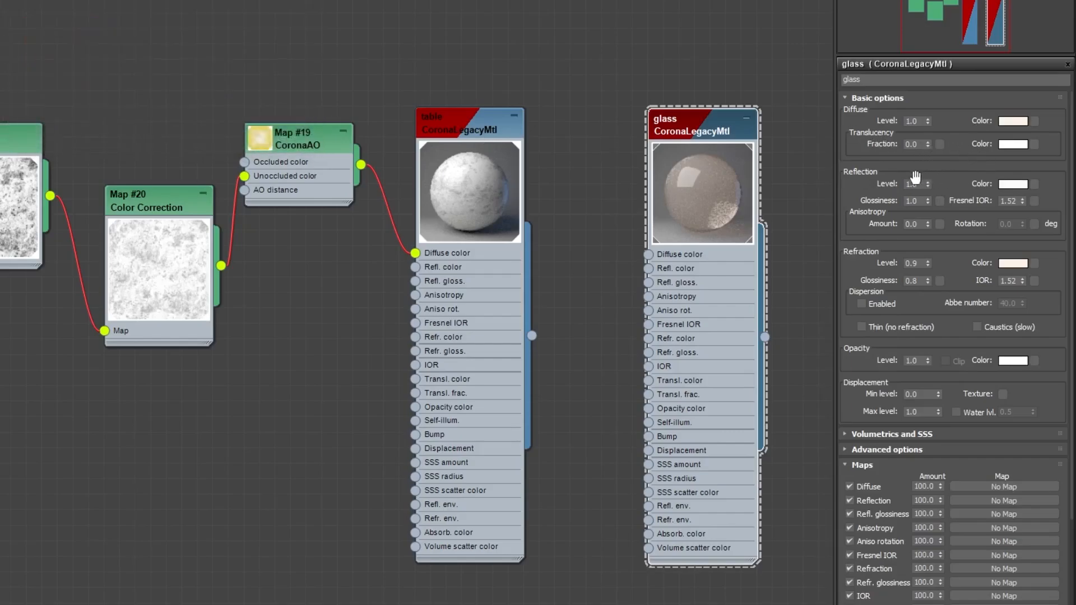
left_click(1016, 184)
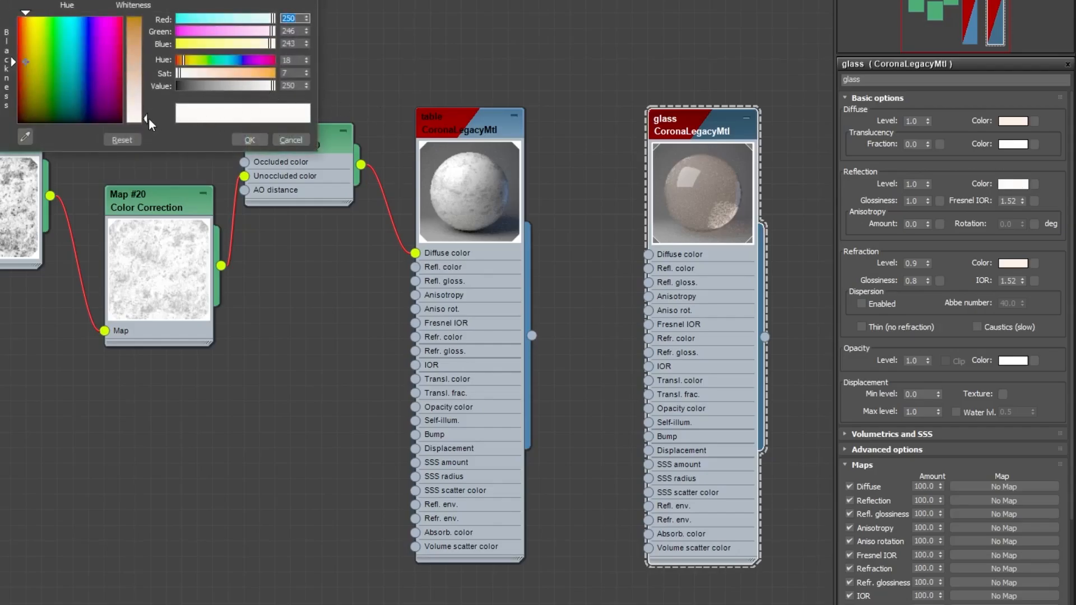
left_click(250, 138)
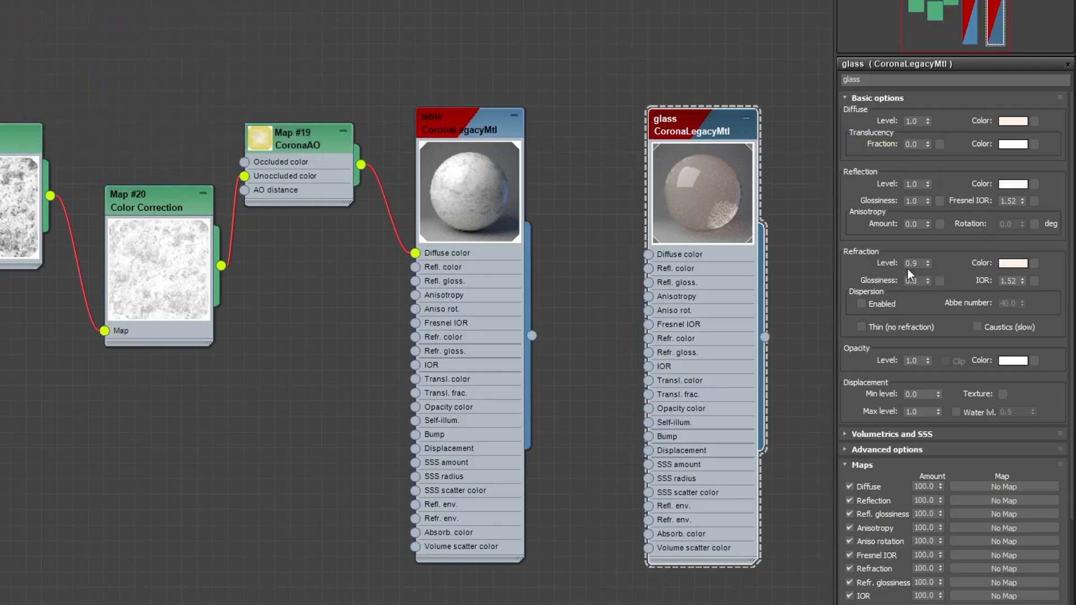
left_click(1017, 267)
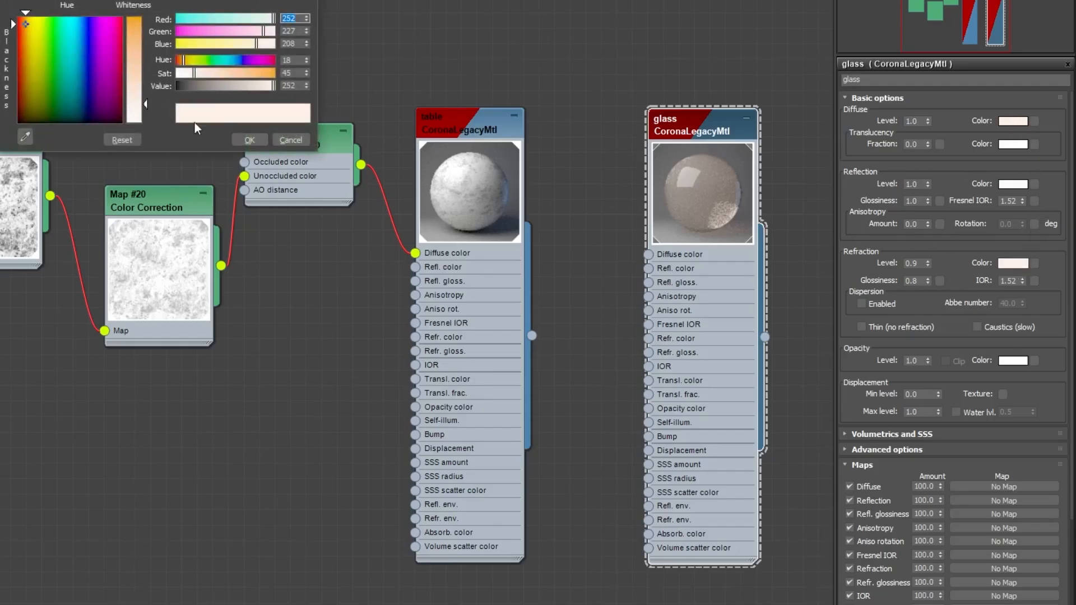
left_click(249, 140)
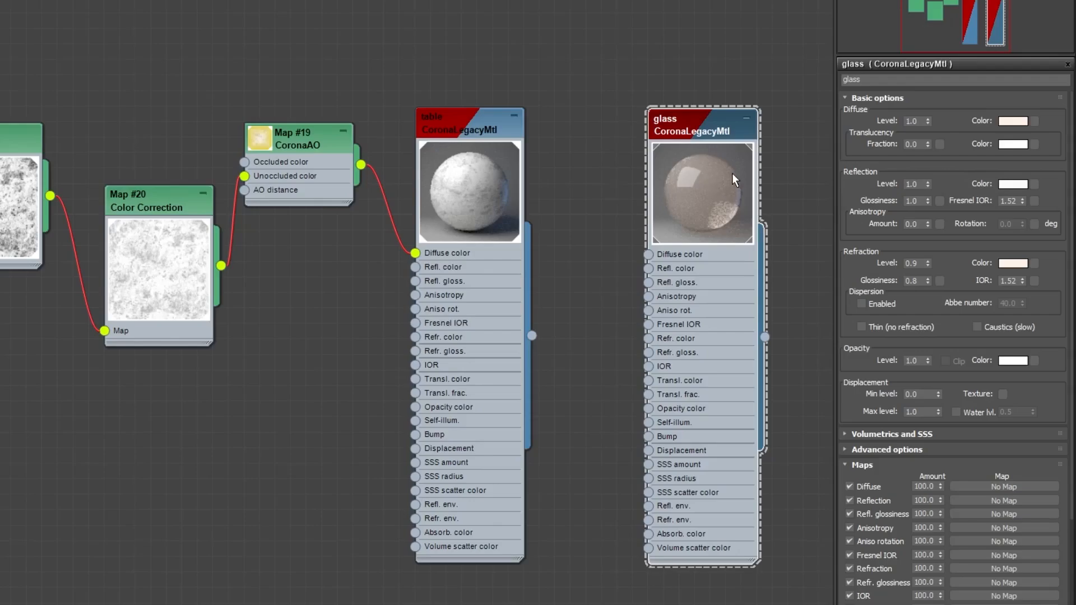
left_click(462, 126)
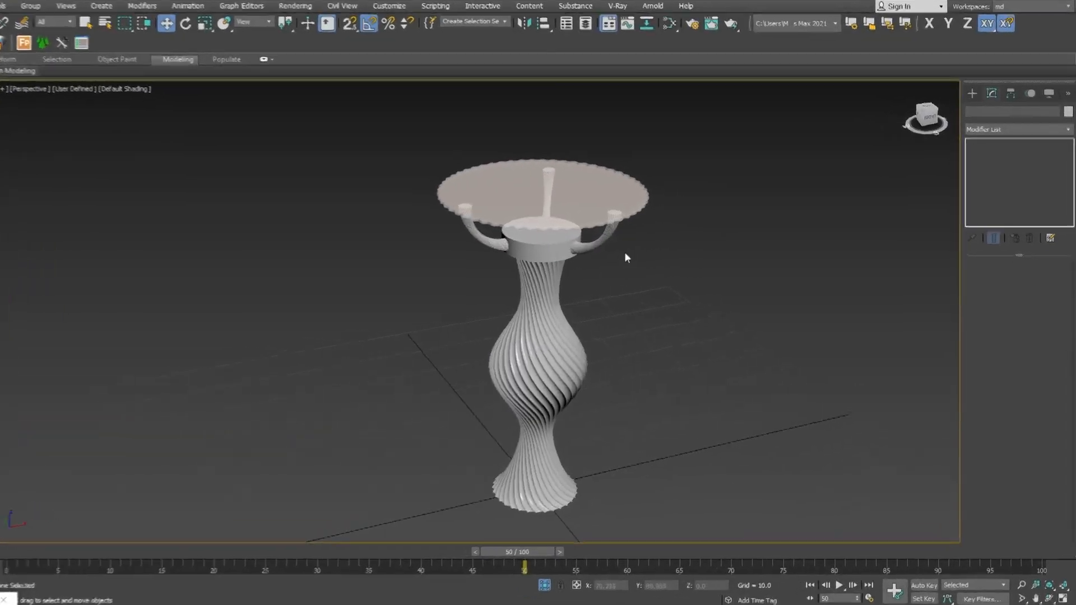
Add a UVW Map modifier to the three bent arms and set its mapping to Box
left_click(625, 253)
left_click(1004, 110)
key("u")
key("u")
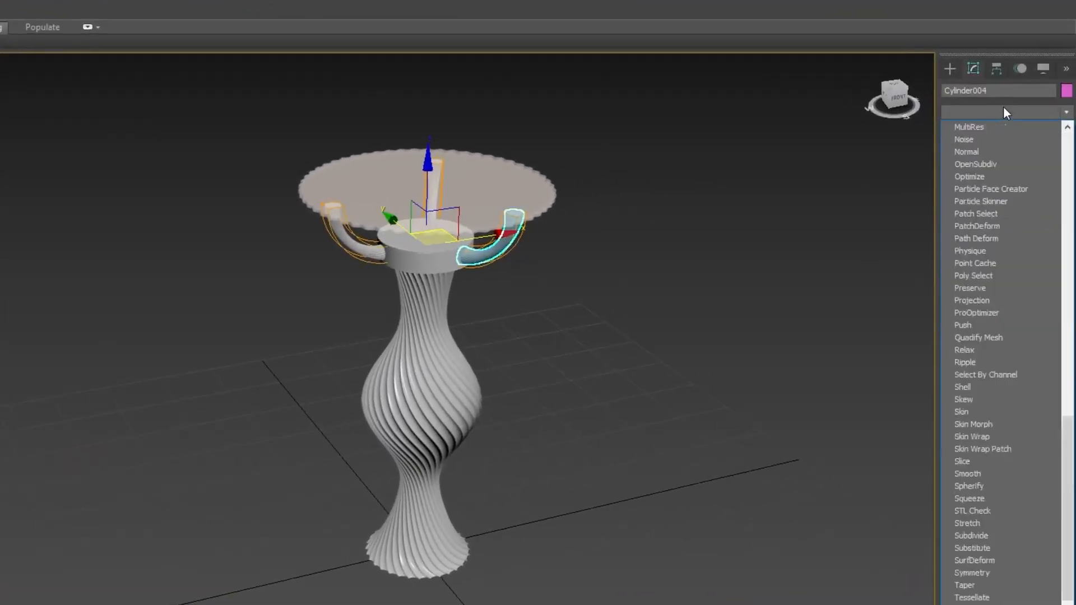
key("Return")
scroll(562, 262, "up", 5)
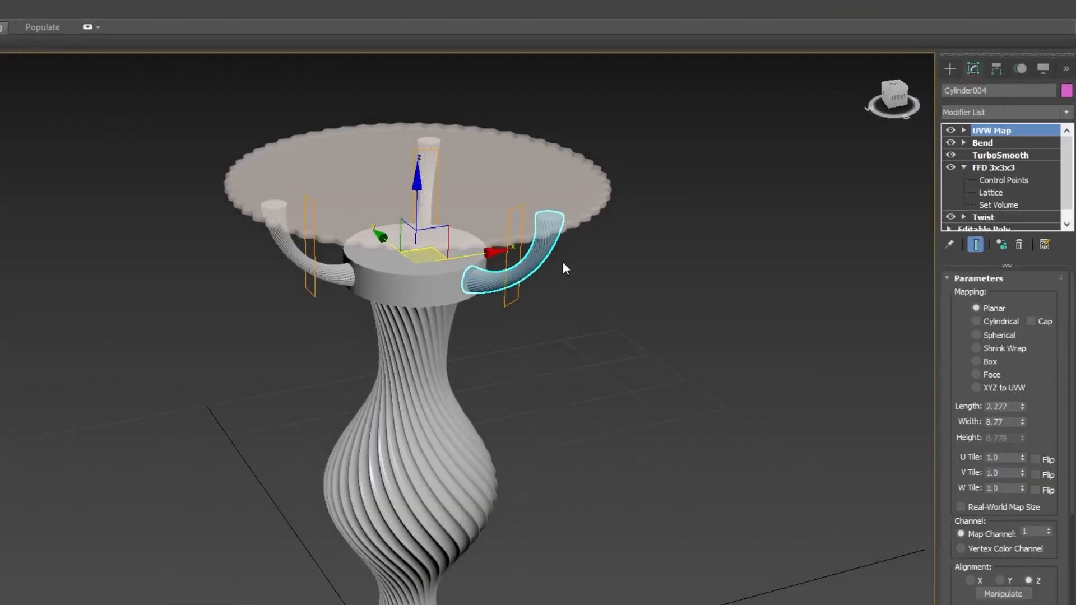
left_click(977, 322)
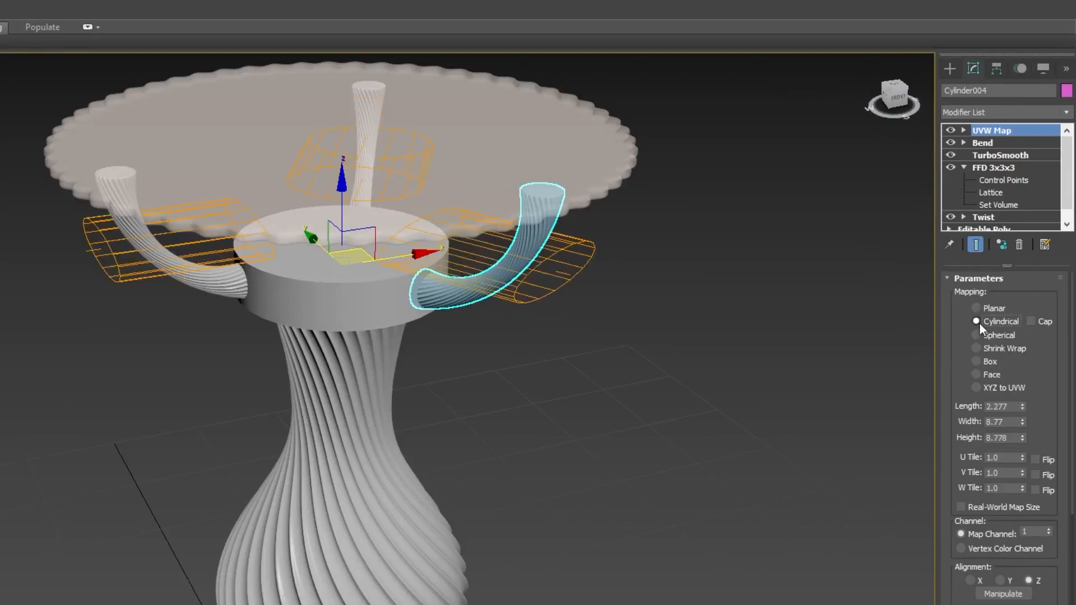
left_click(978, 362)
Size the arms' UVW mapping box to length 2.5, width 3 and height 3
double_click(1007, 438)
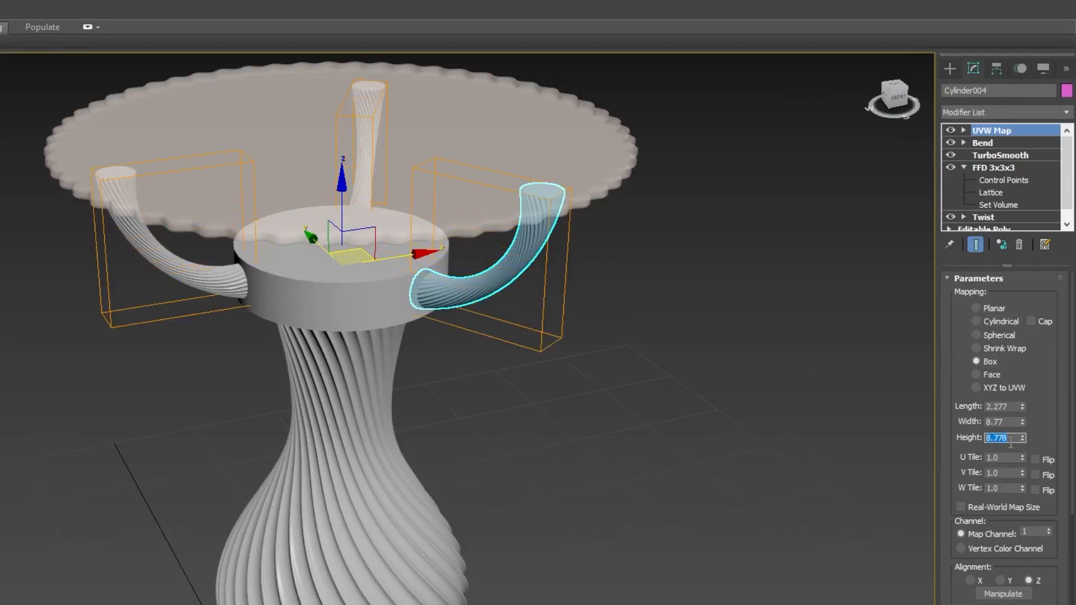
left_click(1023, 426)
double_click(1002, 421)
type("3")
key("Return")
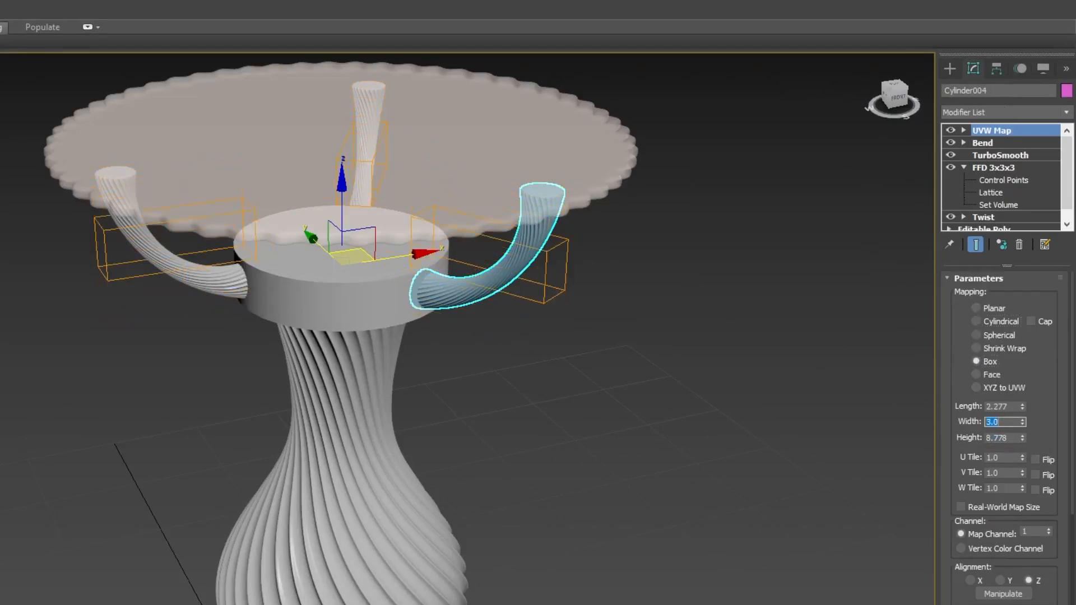
double_click(993, 406)
type("2")
key("Return")
type("2.5")
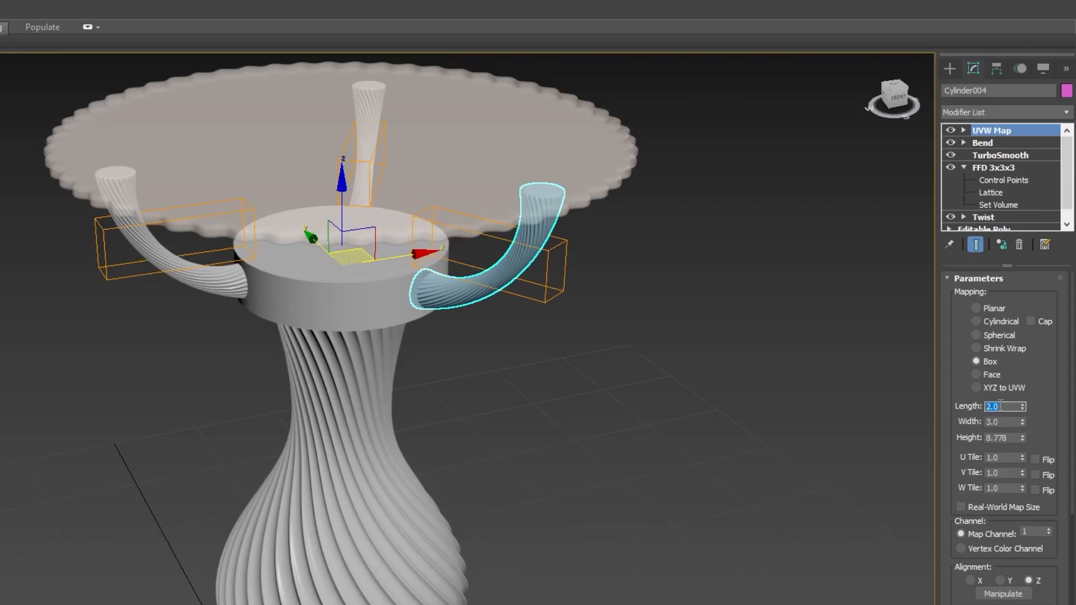
left_click(1005, 438)
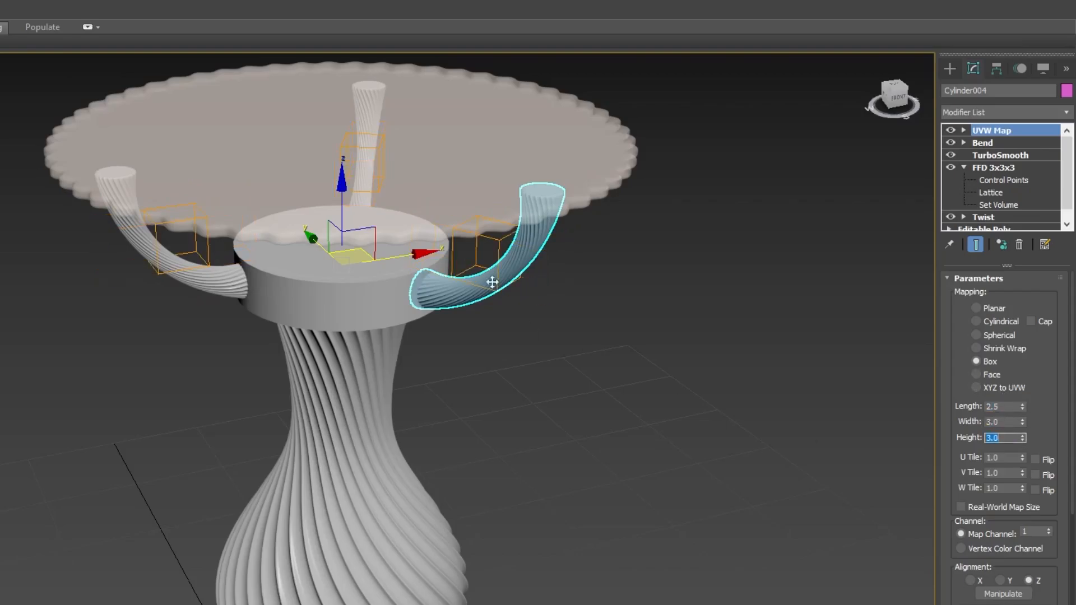
Add a UVW Map modifier to the tube ring at the vase's neck and choose Box mapping
left_click(373, 293)
left_click(995, 111)
type("uvw")
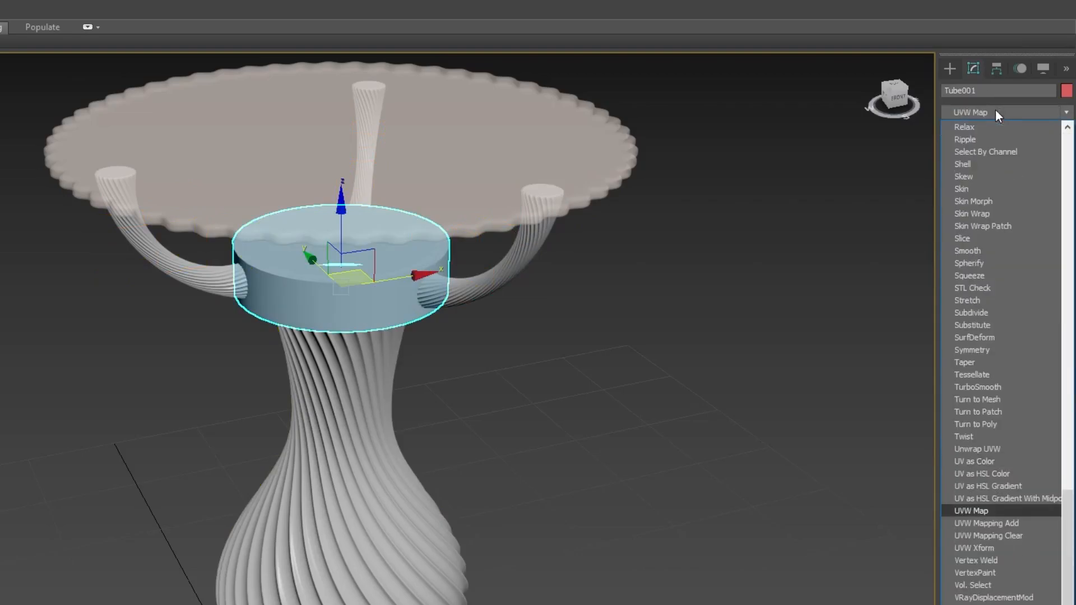
key("Return")
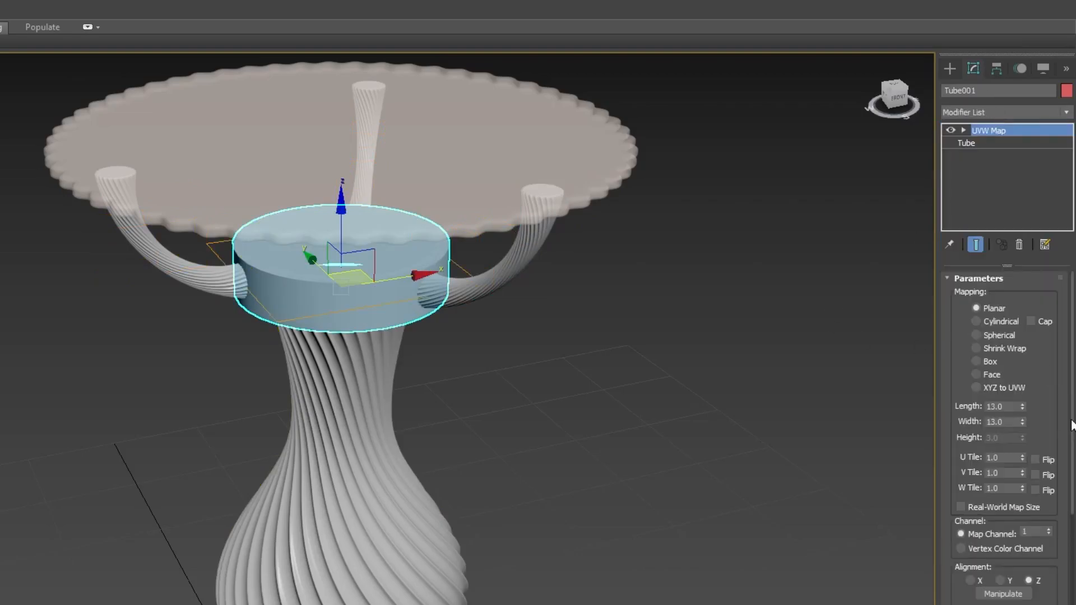
left_click(976, 323)
double_click(1016, 406)
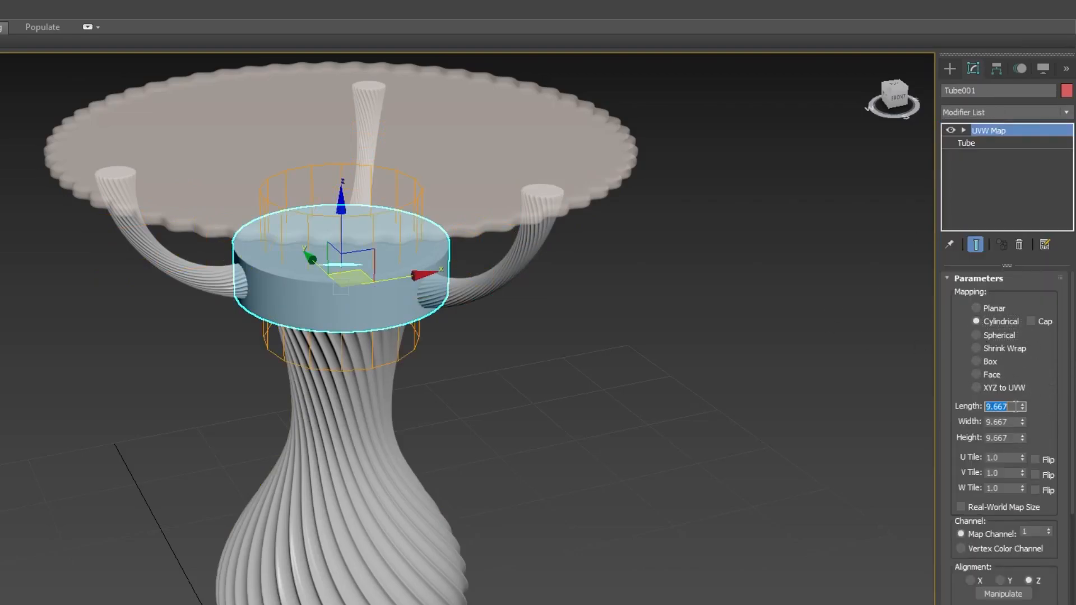
left_click(987, 363)
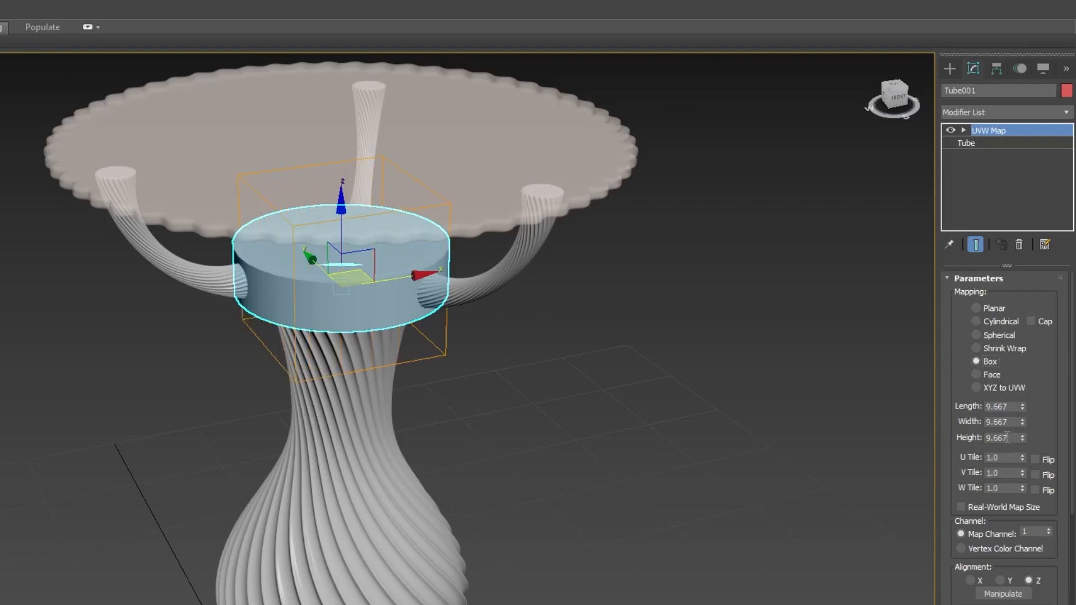
Resize the tube ring's UVW mapping box to length about 12.57, width 10 and height about 4.04
middle_click_drag(586, 365, 601, 327, "alt")
mouse_move(1022, 408)
left_mouse_down()
mouse_move(1021, 427)
mouse_move(1024, 391)
left_mouse_up()
middle_click_drag(672, 371, 759, 373, "alt")
left_click_drag(1028, 443, 1017, 434)
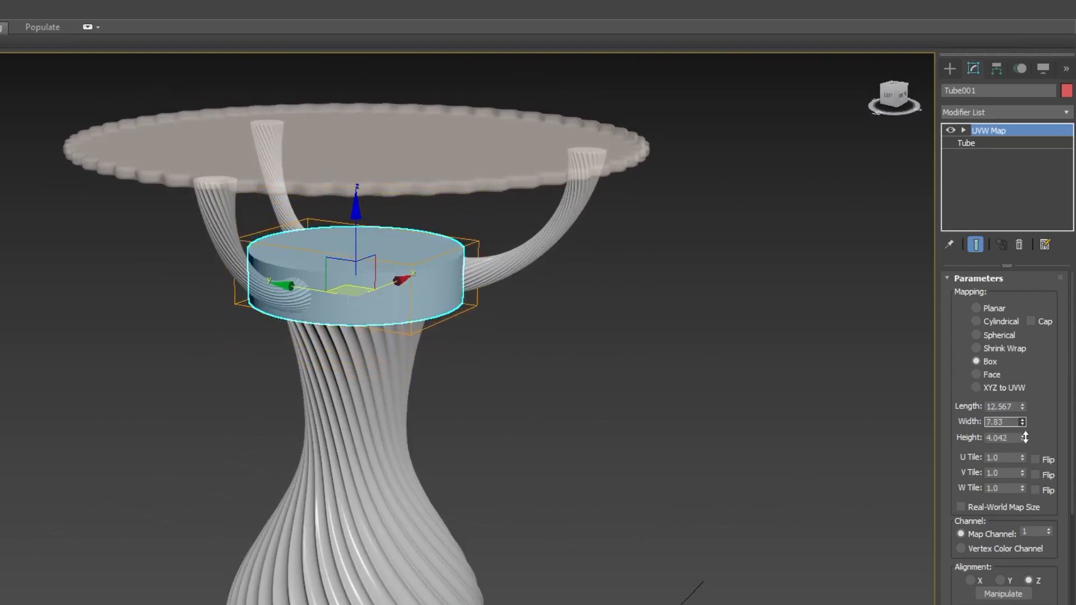
middle_click_drag(700, 386, 740, 409, "alt")
double_click(1003, 422)
type("10")
key("Return")
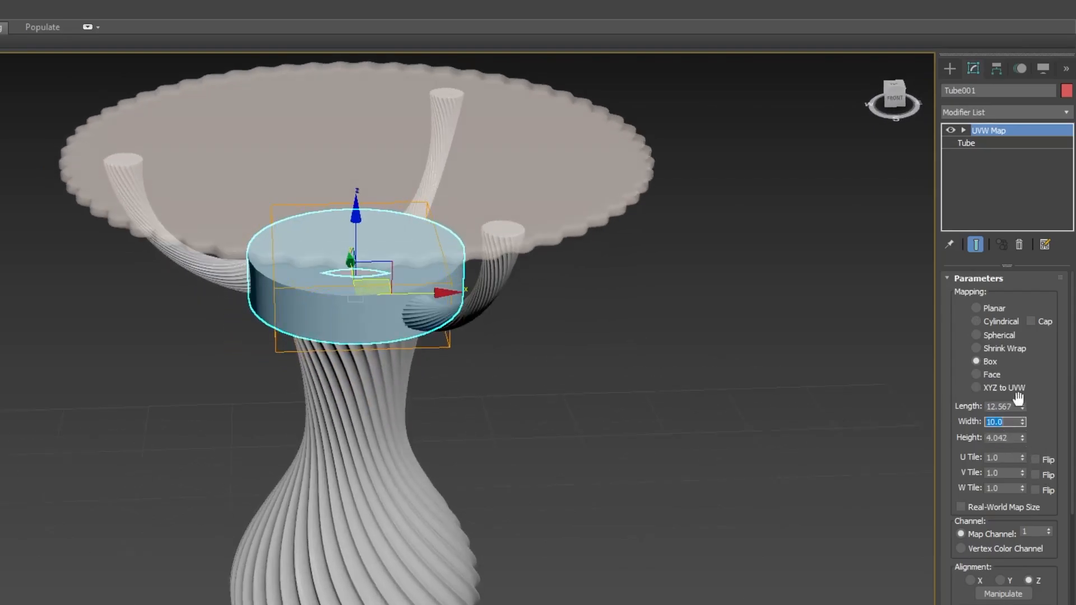
Set both the length and width of the tube ring's UVW mapping box to 13
double_click(1006, 406)
type("15")
key("Return")
double_click(1003, 421)
type("13")
key("Return")
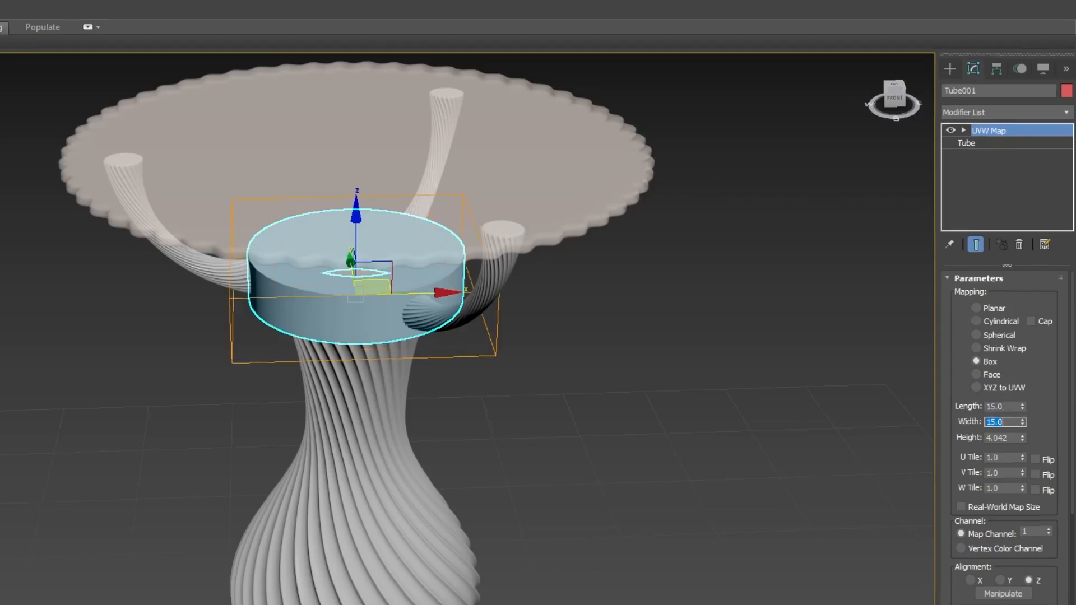
double_click(1006, 406)
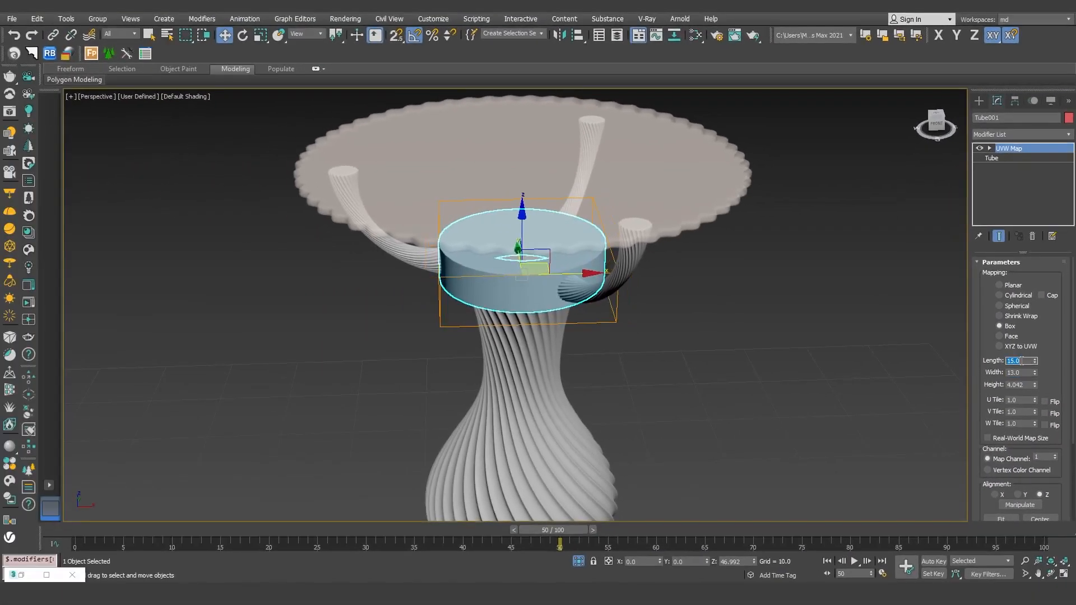
type("13")
key("Return")
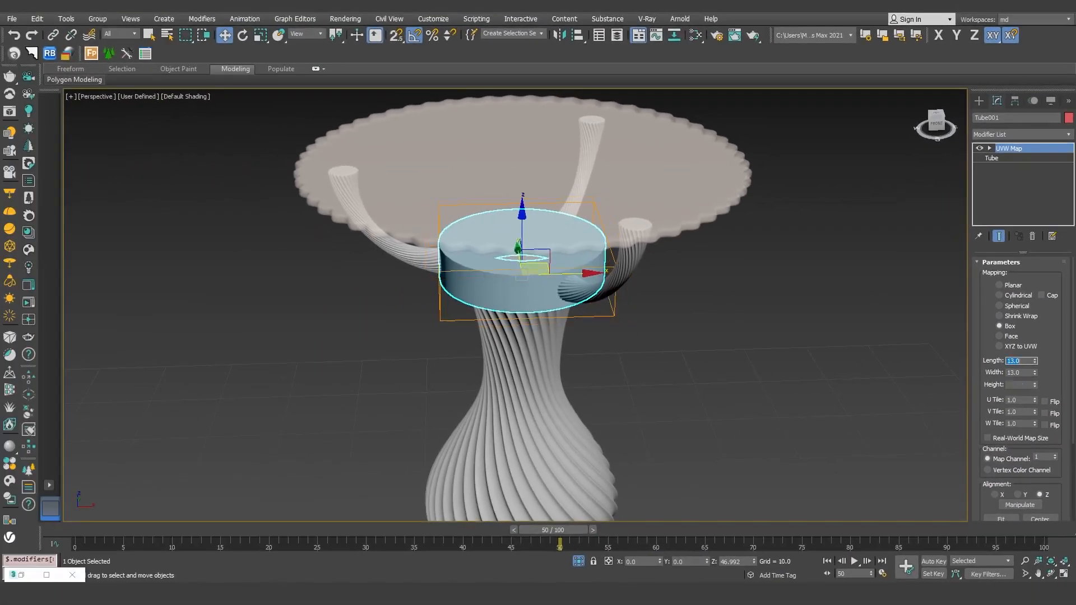
Add a UVW Map modifier to the twisted vase body and set its mapping to Cylindrical
middle_click_drag(579, 311, 573, 260, "alt")
left_click(572, 296)
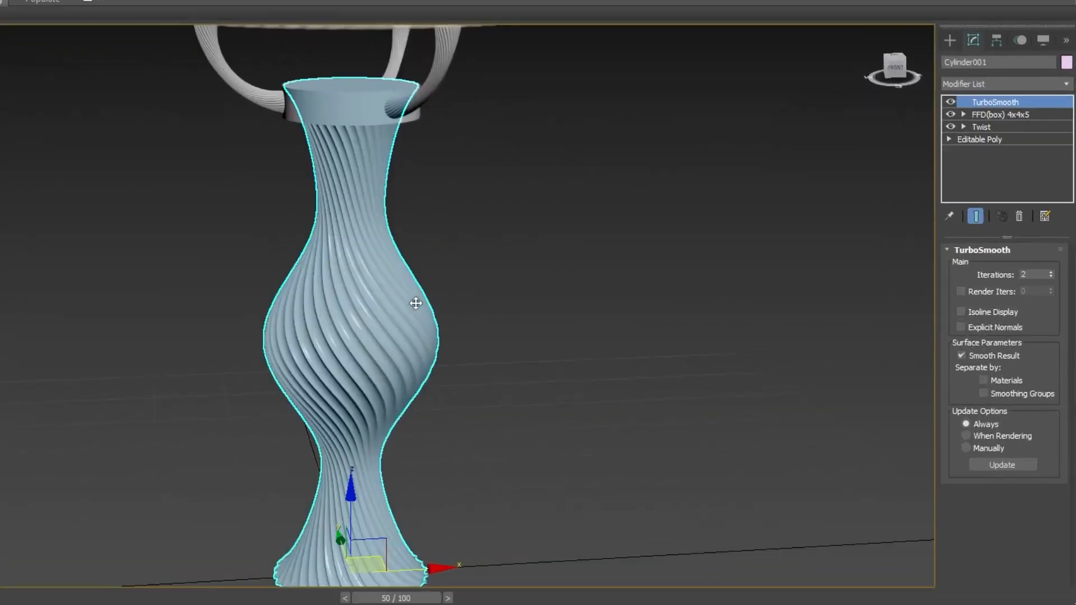
left_click(1012, 134)
type("uvw")
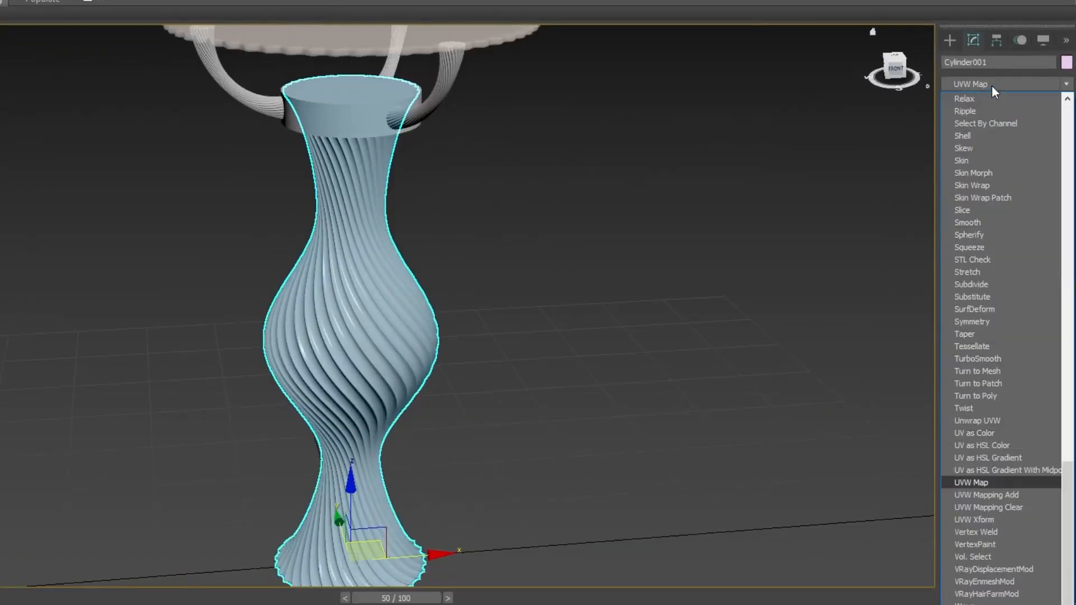
key("Return")
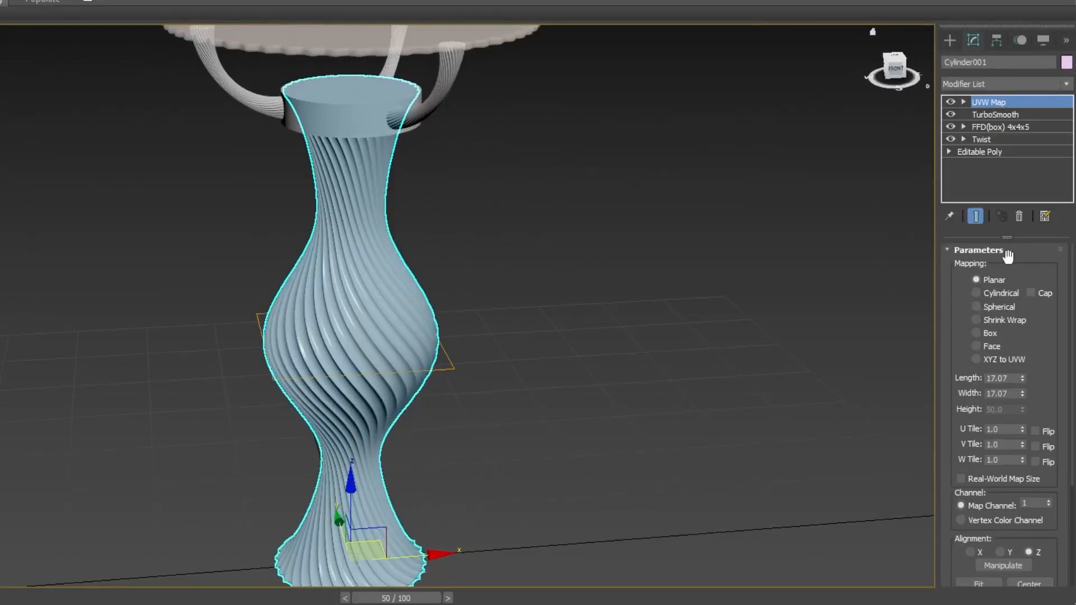
left_click(975, 306)
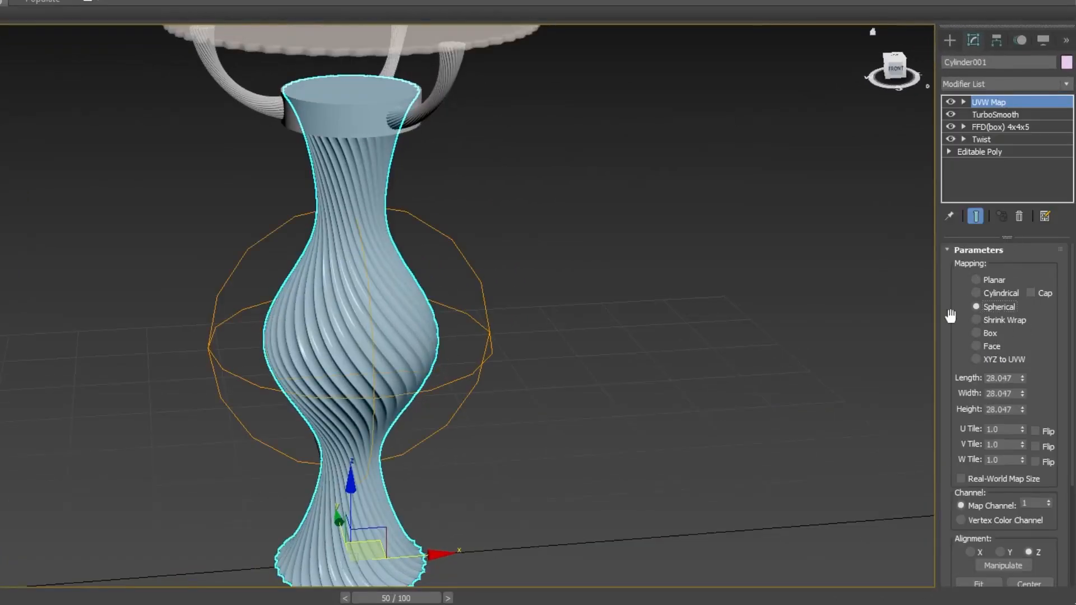
left_click(976, 293)
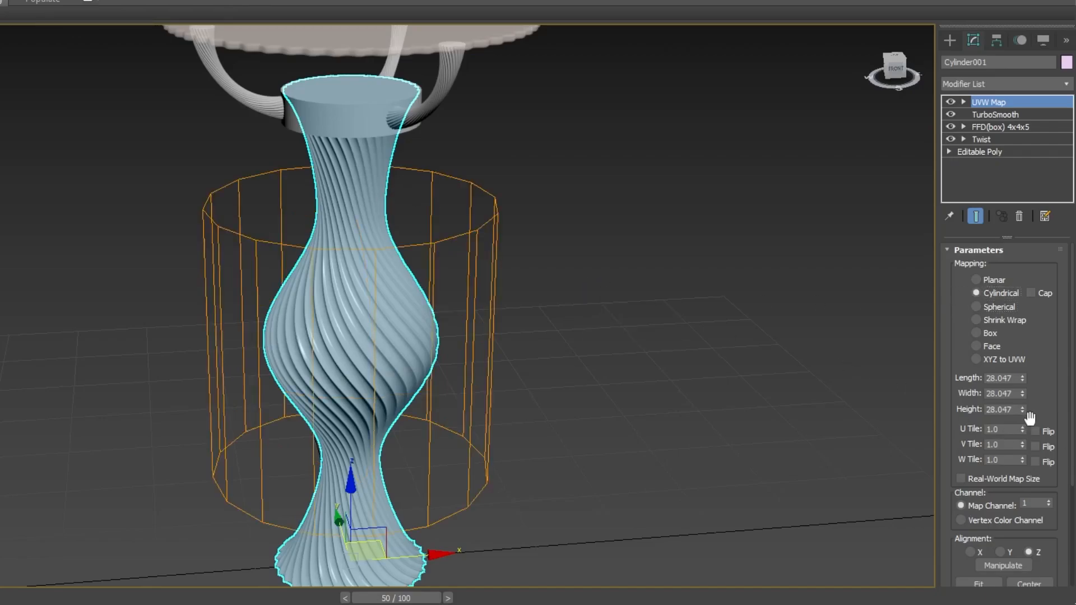
Set the vase body's cylindrical mapping to length 10, width 10 and height 5
left_click_drag(1022, 378, 1007, 409)
type("5")
key("Return")
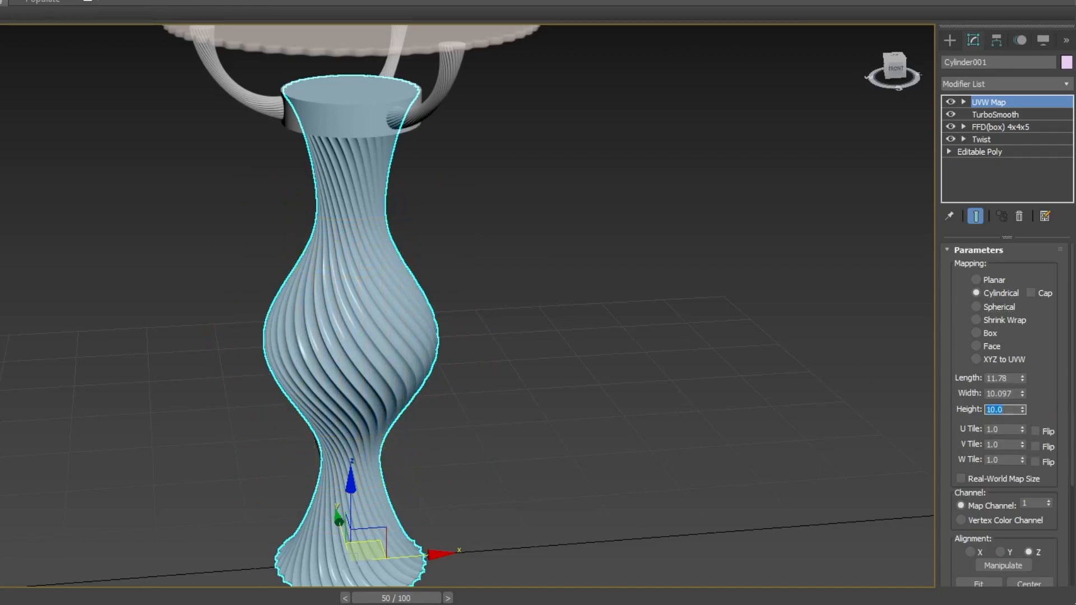
left_click(1001, 393)
type("10")
key("shift+Tab")
type("10")
key("Return")
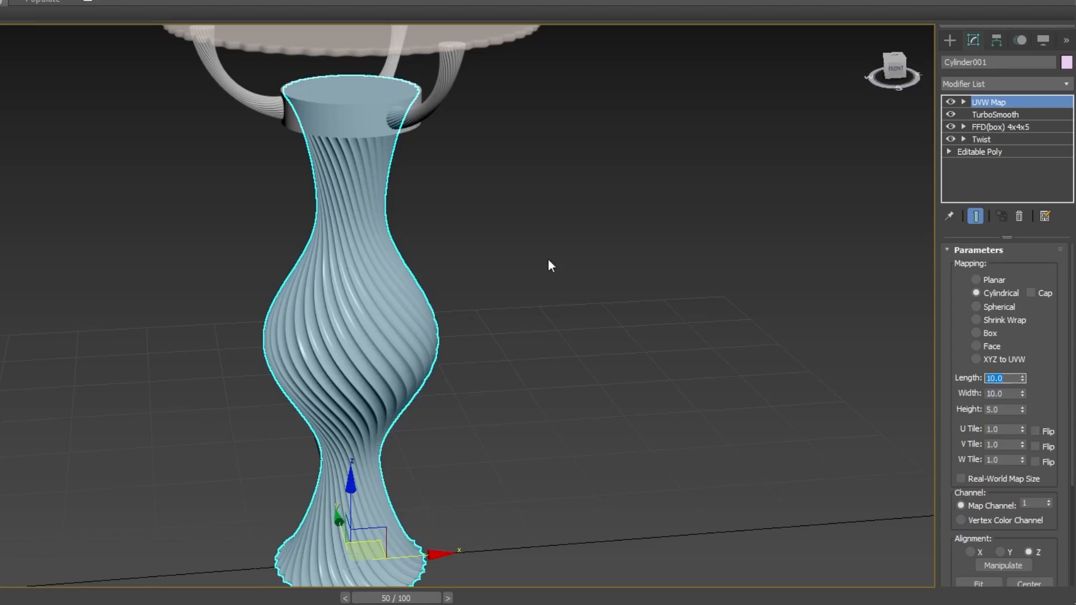
Select the vase body in the furnished room scene and zoom the view to it
left_click(483, 285)
scroll(483, 288, "down", 3)
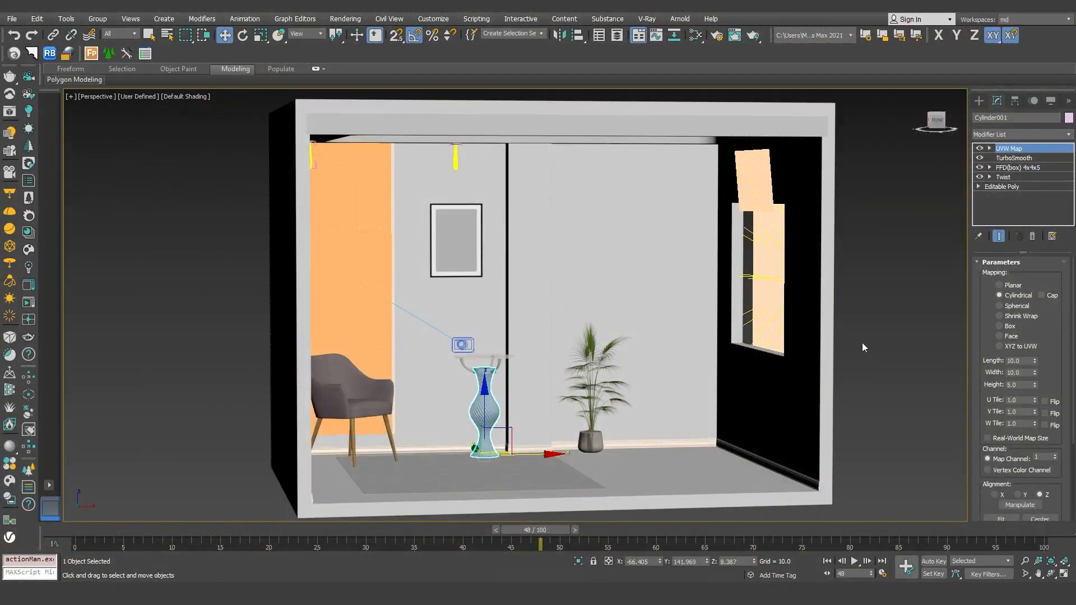
left_click(863, 344)
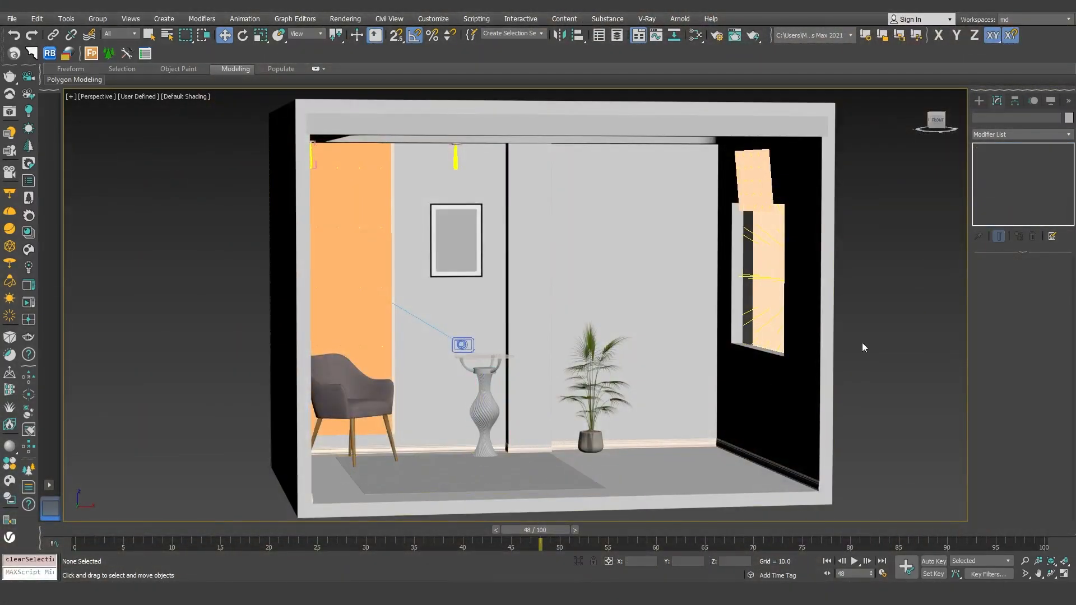
left_click(490, 401)
key("z")
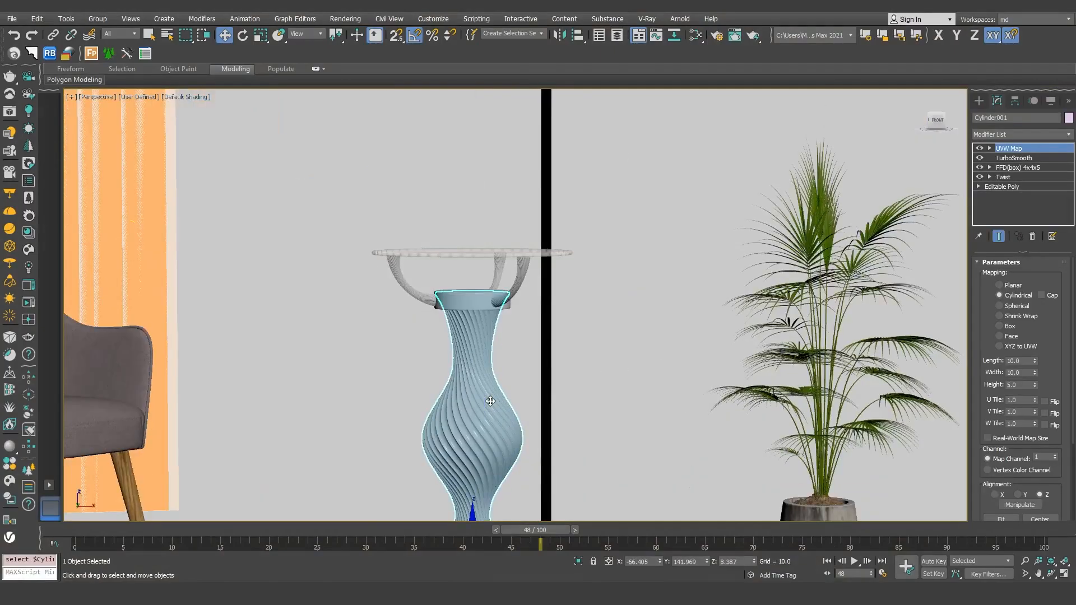
Frame the whole table close up in the perspective view and start a Corona interactive render of it
scroll(478, 356, "down", 4)
scroll(477, 357, "up", 6)
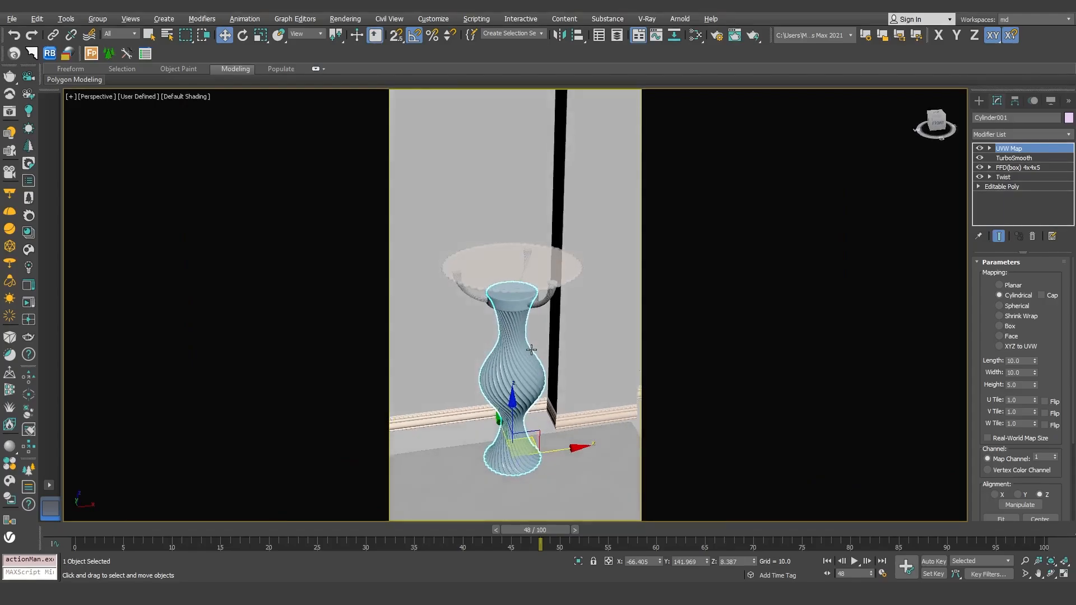
scroll(499, 361, "up", 2)
mouse_move(500, 361)
middle_mouse_down()
mouse_move(490, 348)
mouse_move(503, 364)
mouse_move(503, 346)
middle_mouse_up()
scroll(491, 347, "up", 1)
scroll(500, 349, "up", 1)
scroll(495, 345, "down", 1)
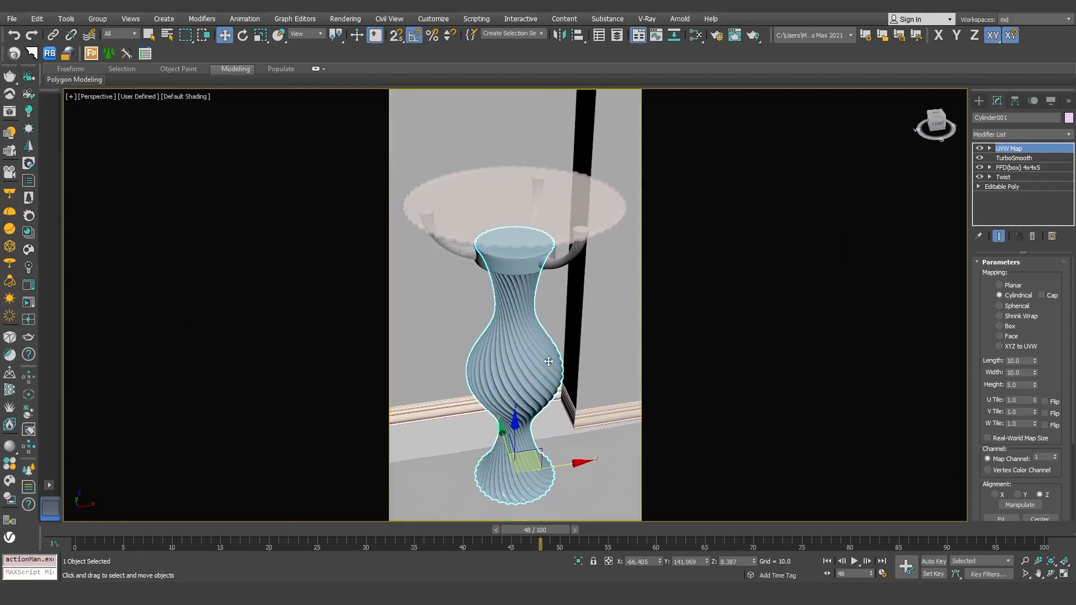
left_click(717, 38)
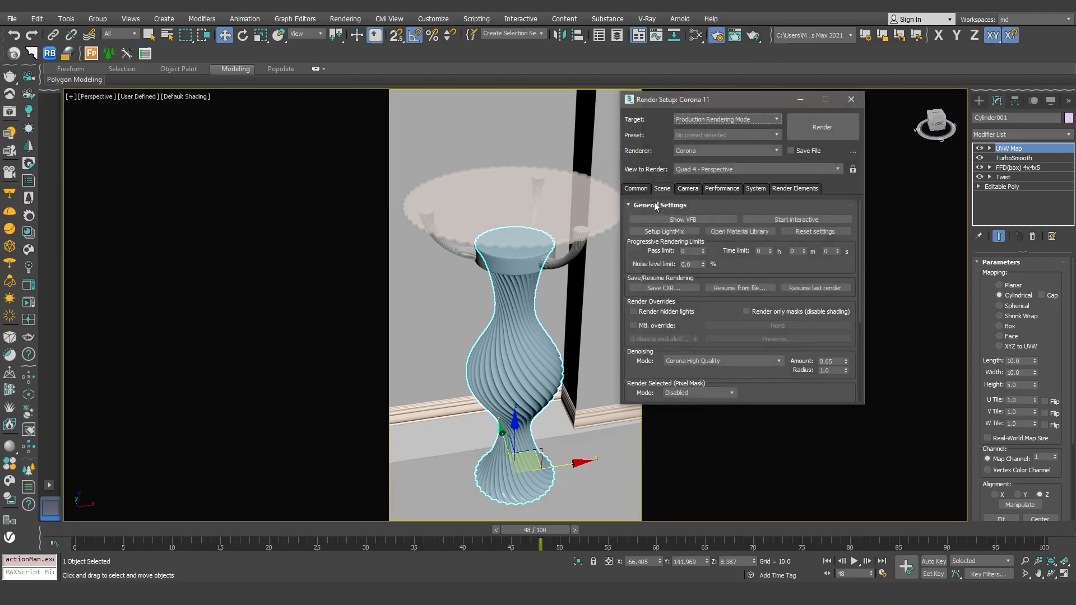
left_click(638, 189)
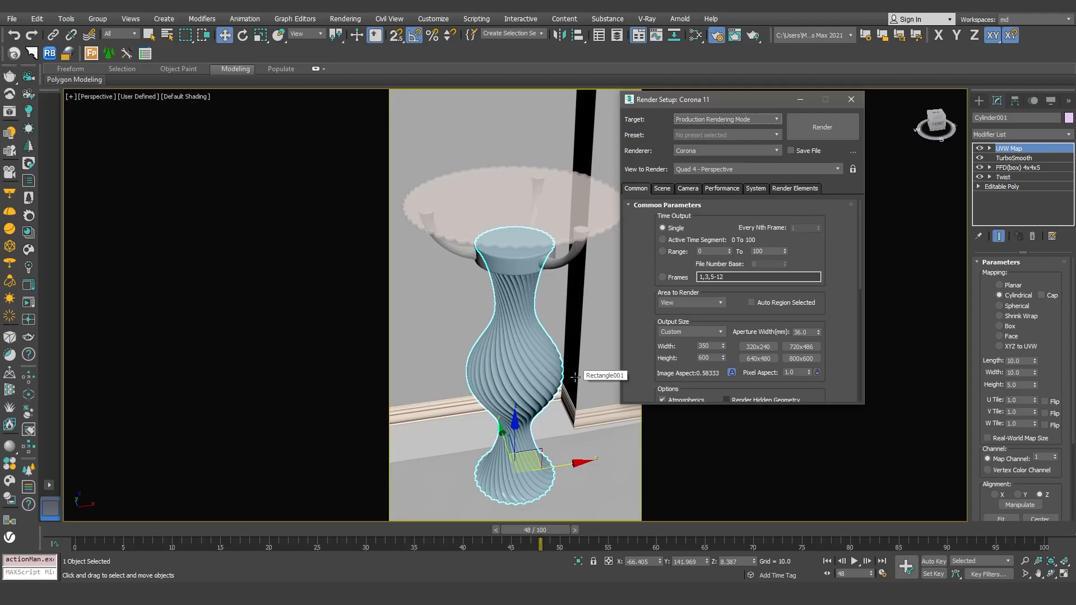
left_click(659, 190)
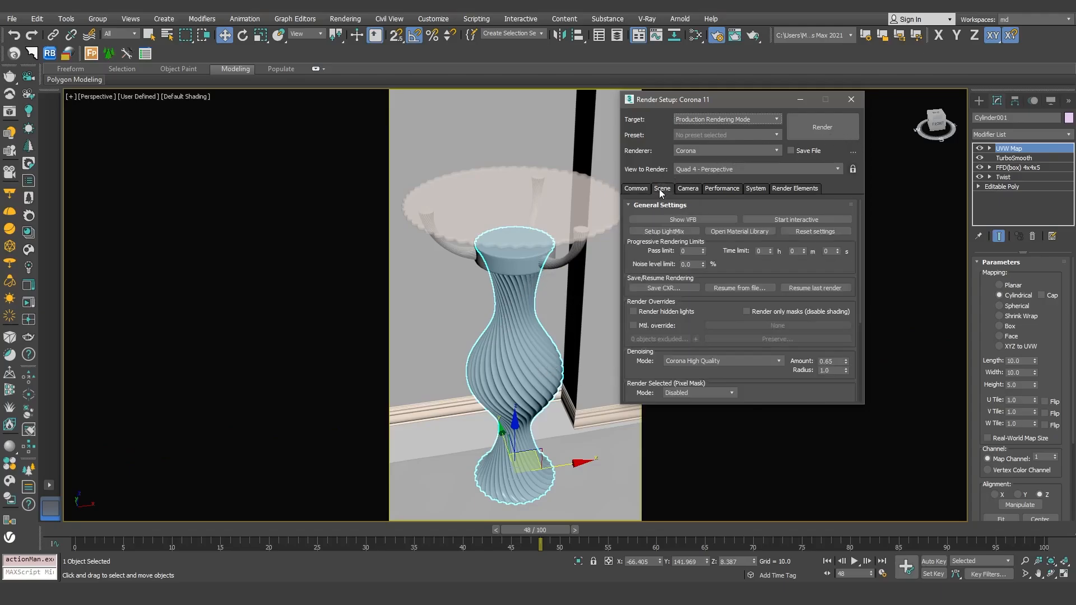
left_click(788, 222)
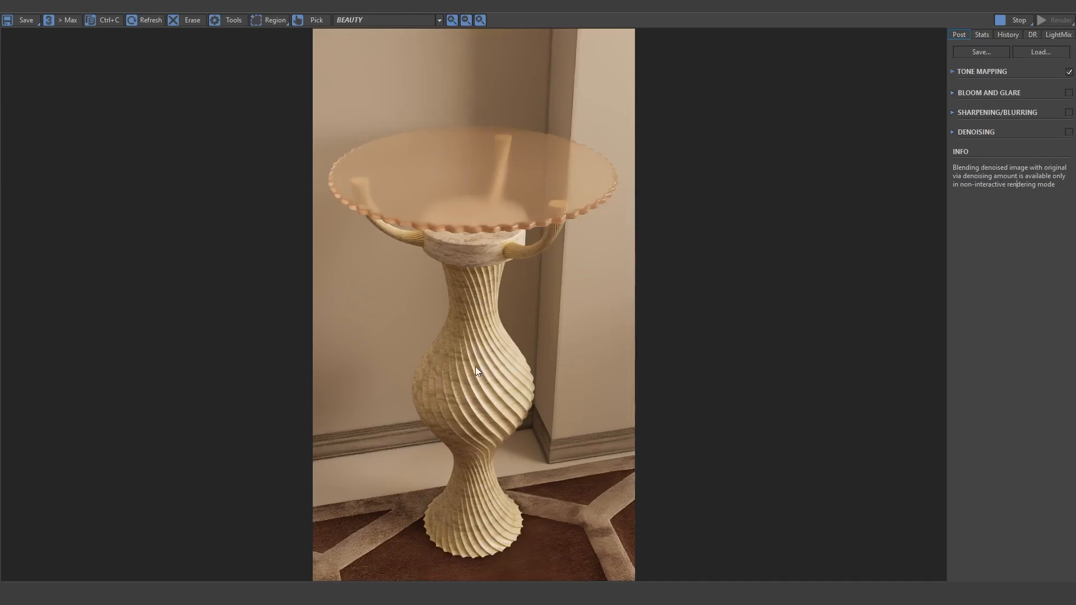
Examine the table's arms, ribbed body and glass top in the interactive render and stop the rendering
scroll(483, 253, "up", 3)
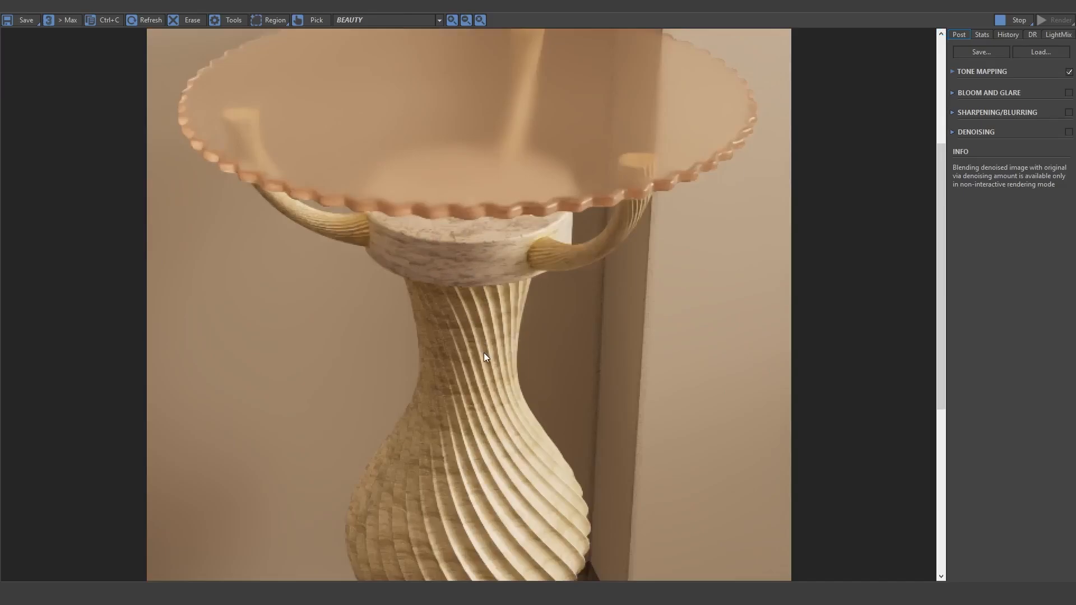
scroll(486, 364, "down", 3)
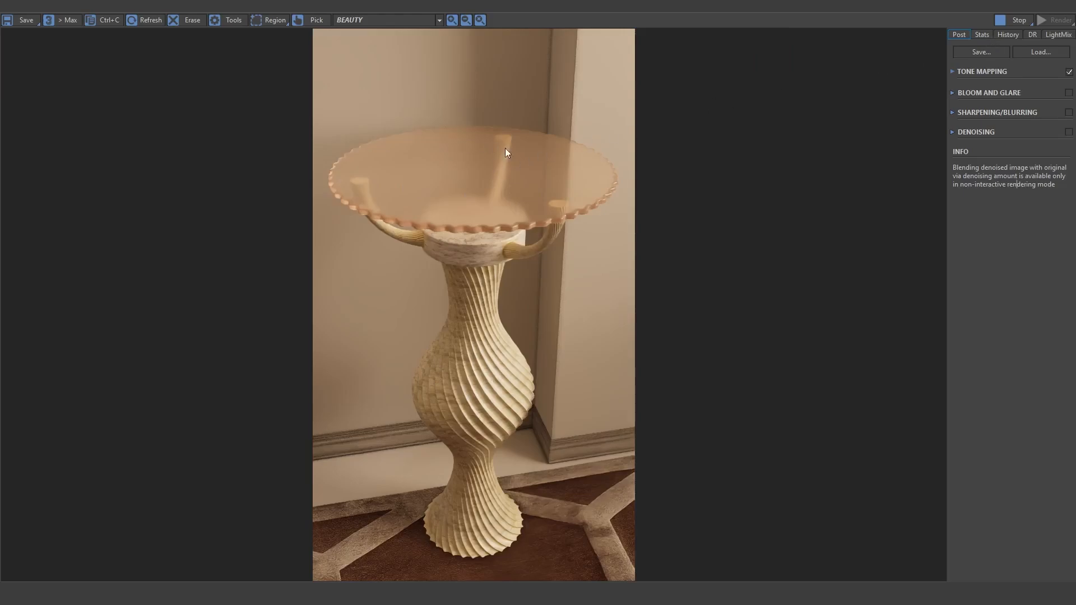
left_click(1008, 21)
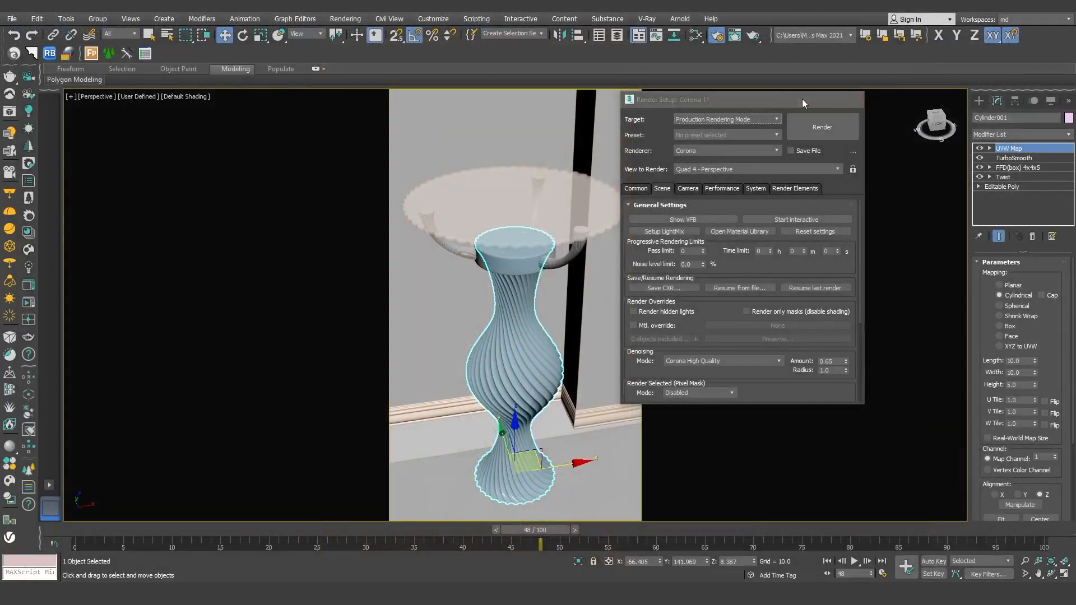
Switch the viewport to Corona Camera001 and choose Corona High Quality as the render's denoising mode
left_click(802, 100)
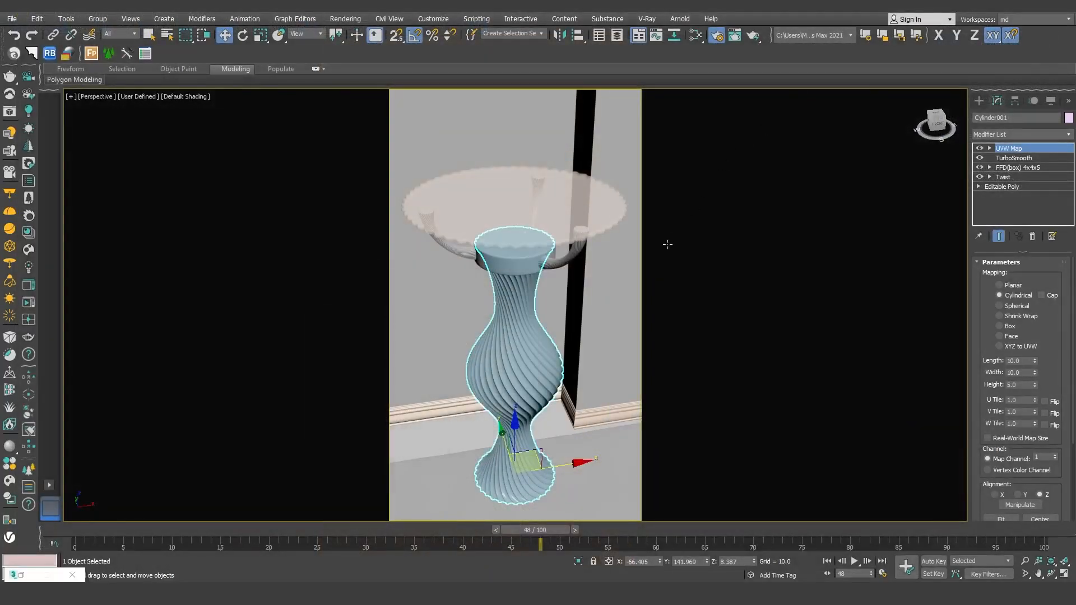
key("c")
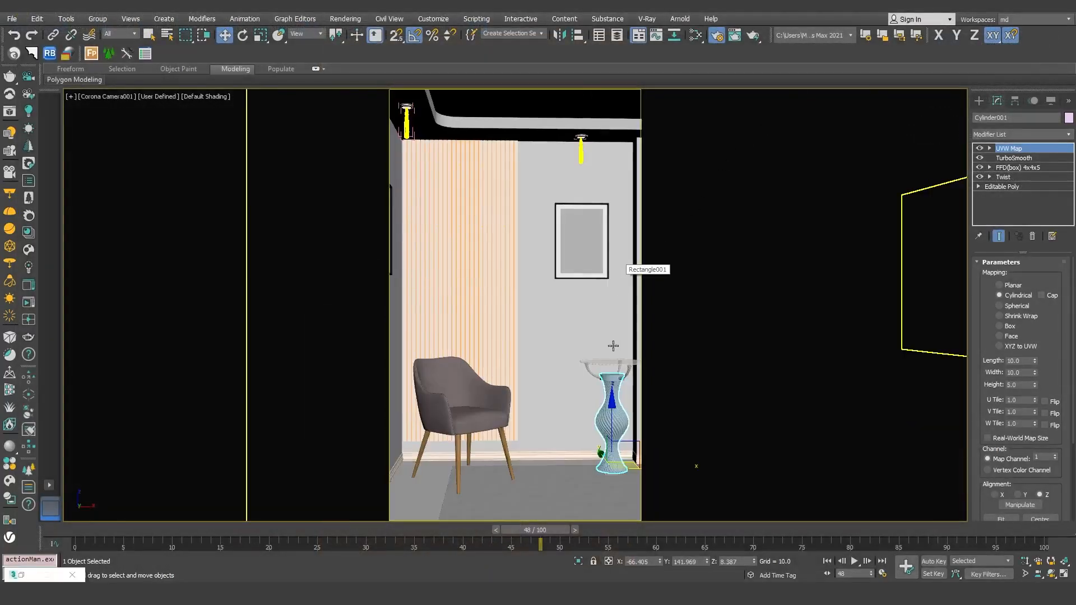
left_click(22, 575)
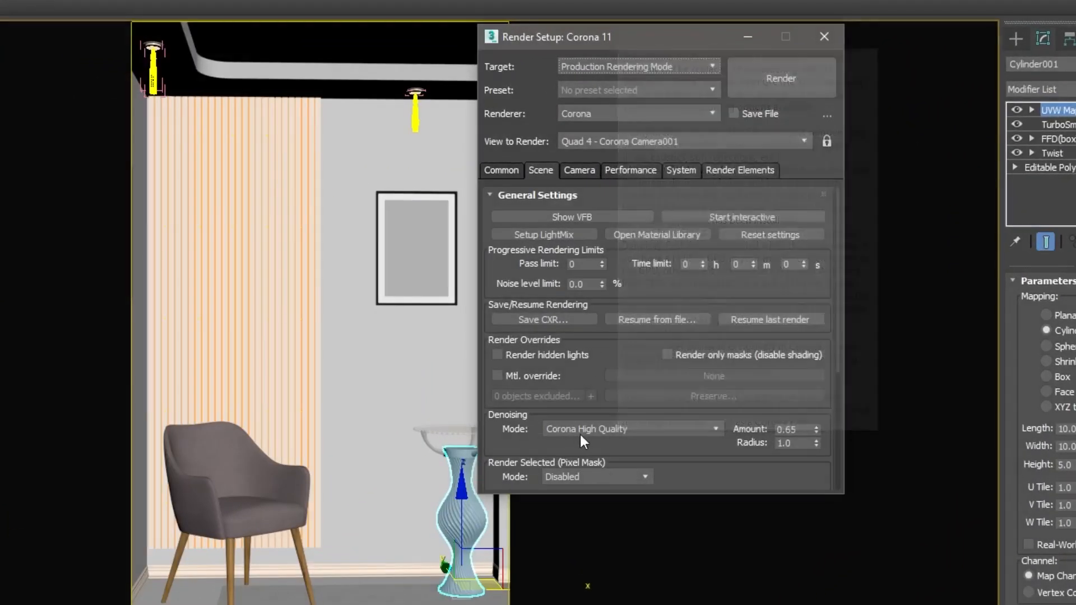
left_click(582, 440)
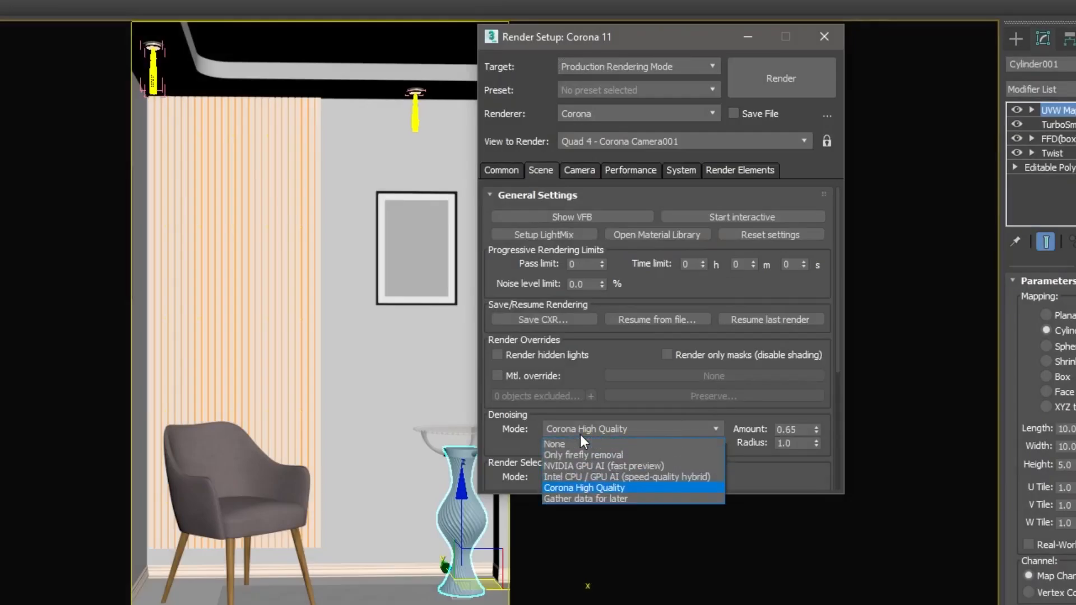
left_click(587, 487)
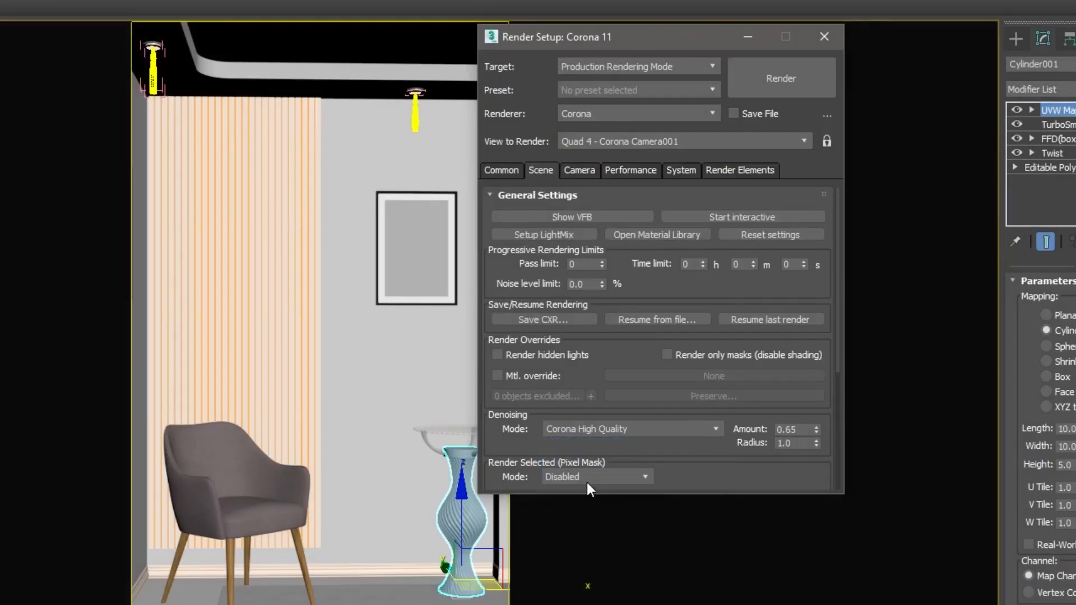
Set the render output width to 1400 and start the production render of the camera view
left_click(501, 174)
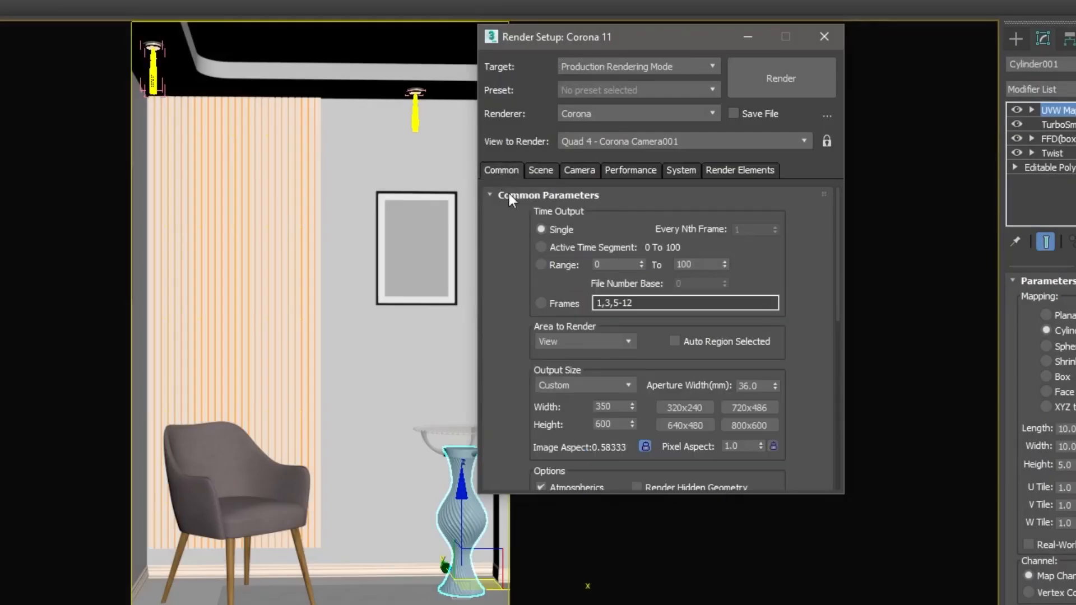
double_click(614, 406)
type("140")
key("BackSpace")
type("00")
key("Return")
left_click(798, 78)
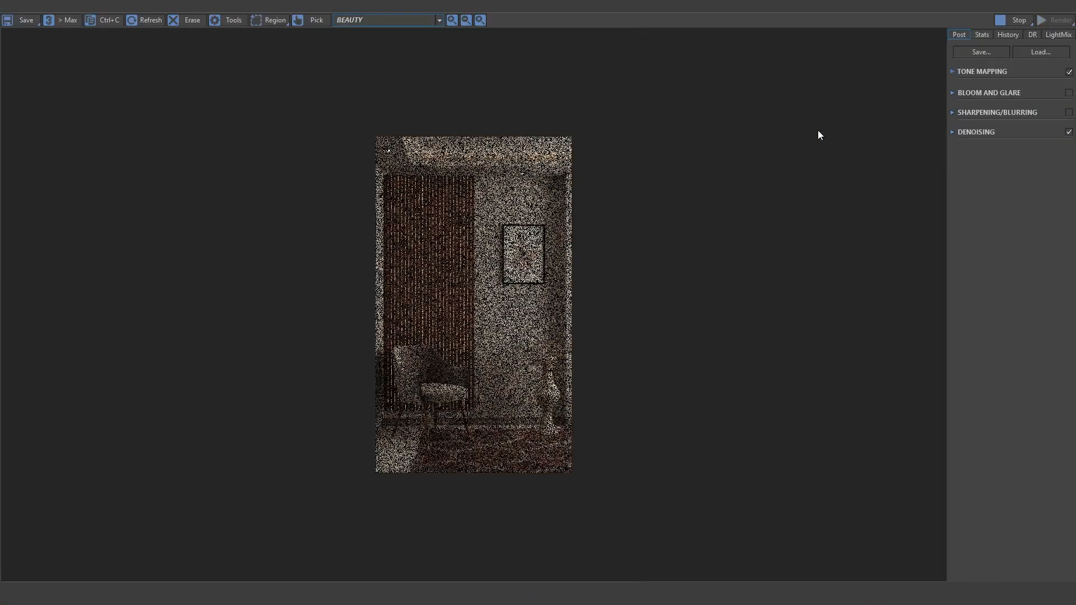